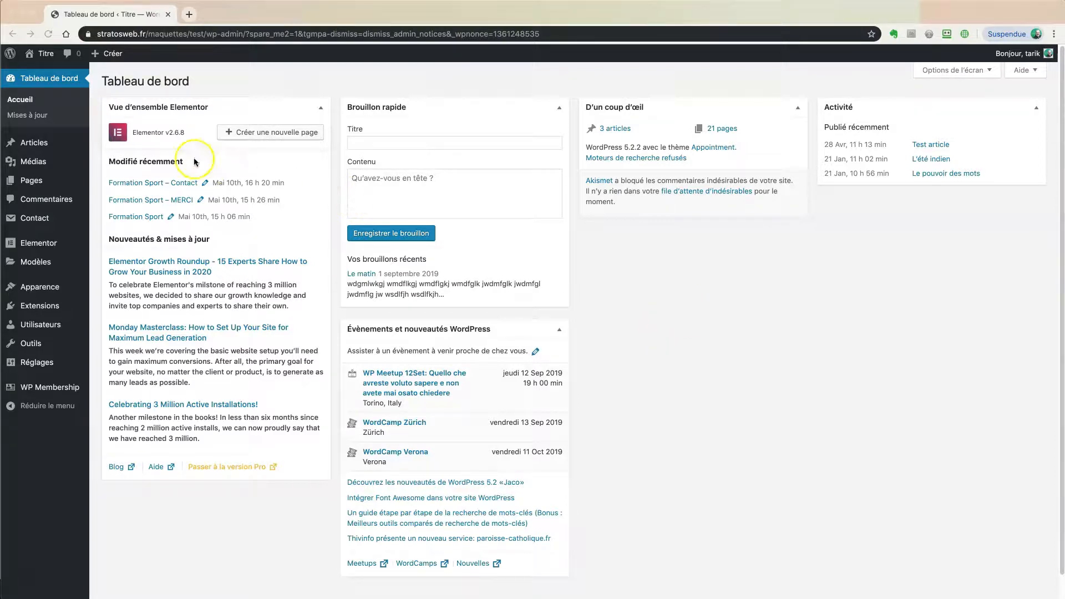
# Step: Open the article "Test article" from the list of all articles for editing
pyautogui.moveTo(51, 146)
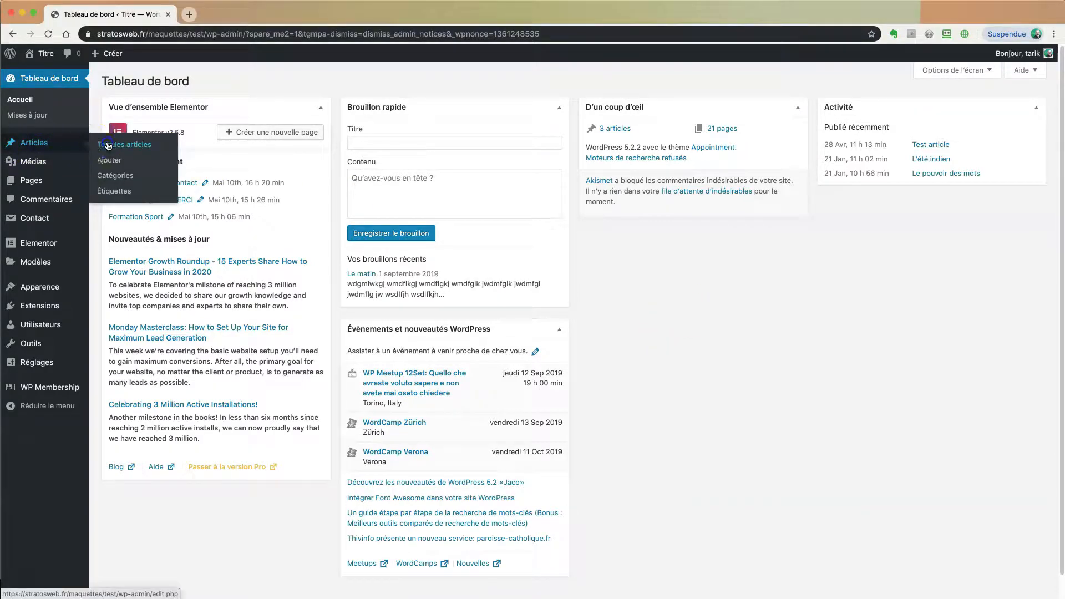
pyautogui.click(163, 144)
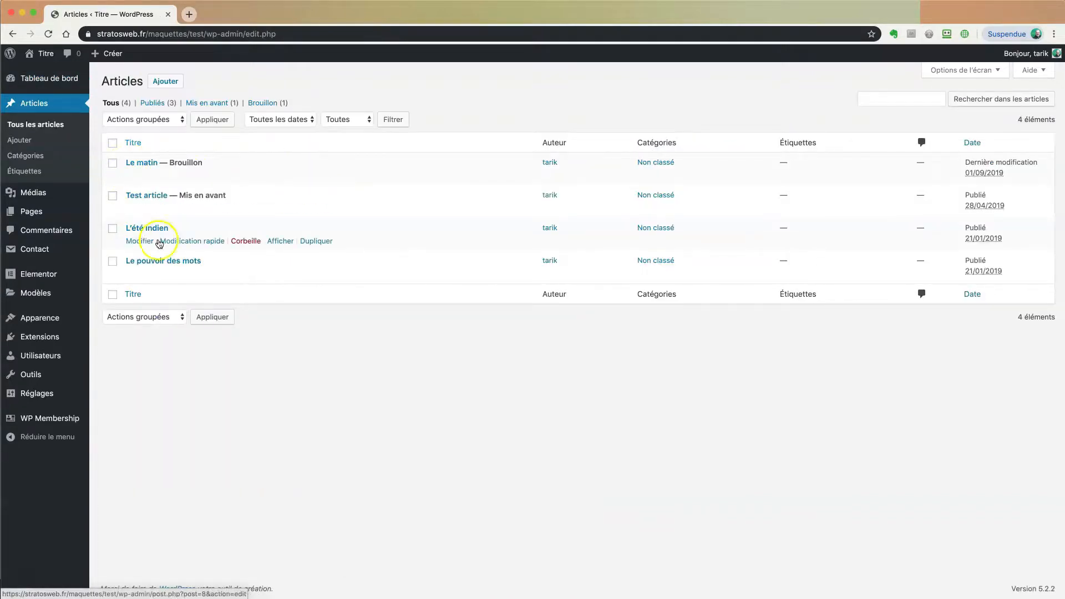
pyautogui.click(138, 208)
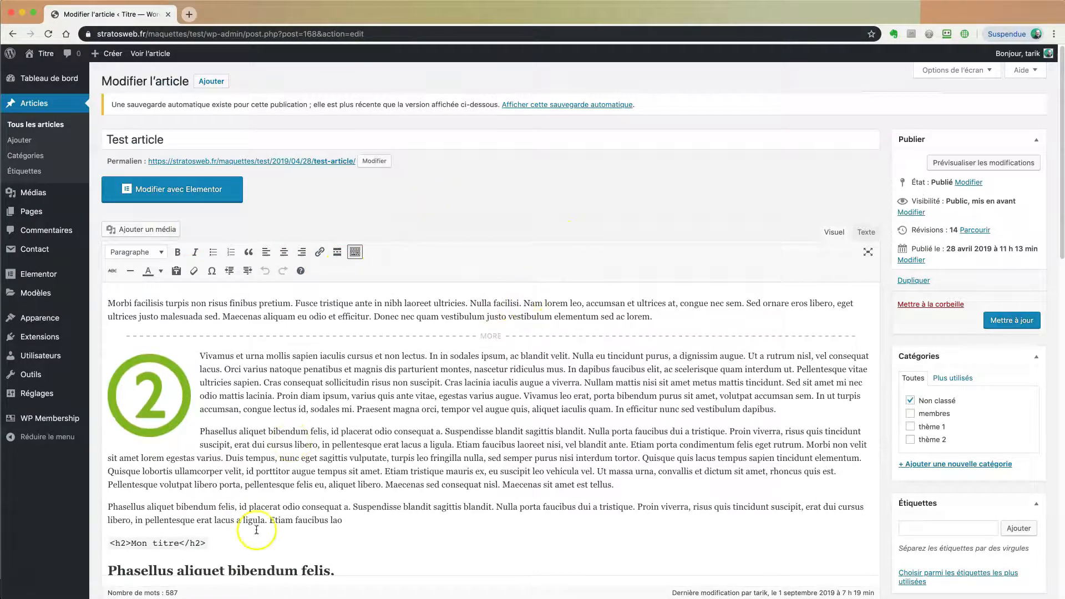
# Step: Delete everything in the article body from the "<h2>Mon titre</h2>" code line to the end
pyautogui.moveTo(218, 544); pyautogui.dragTo(178, 545)
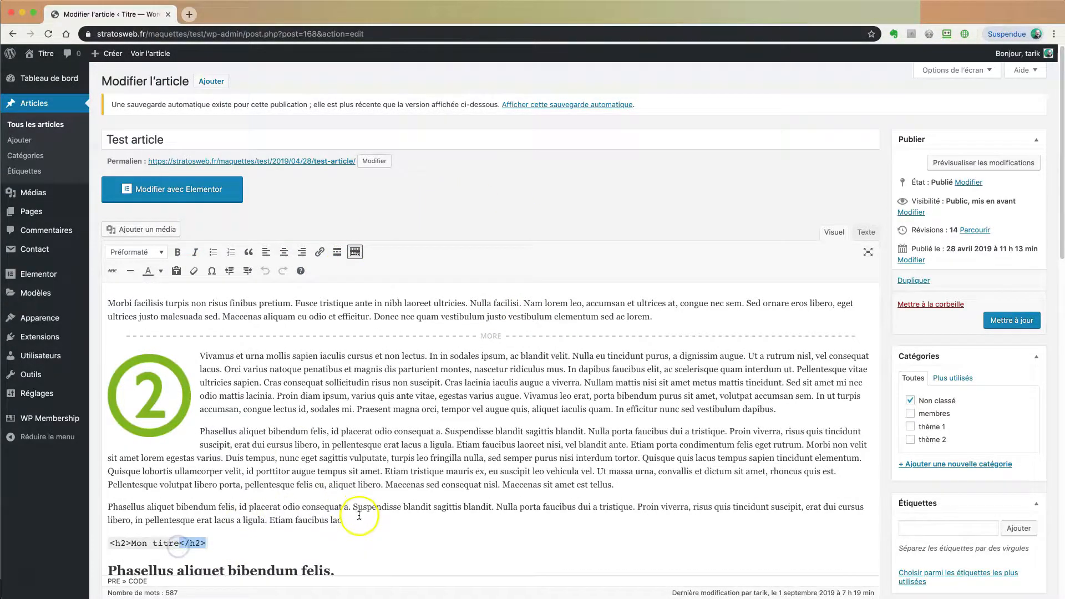
pyautogui.moveTo(109, 544); pyautogui.dragTo(428, 592)
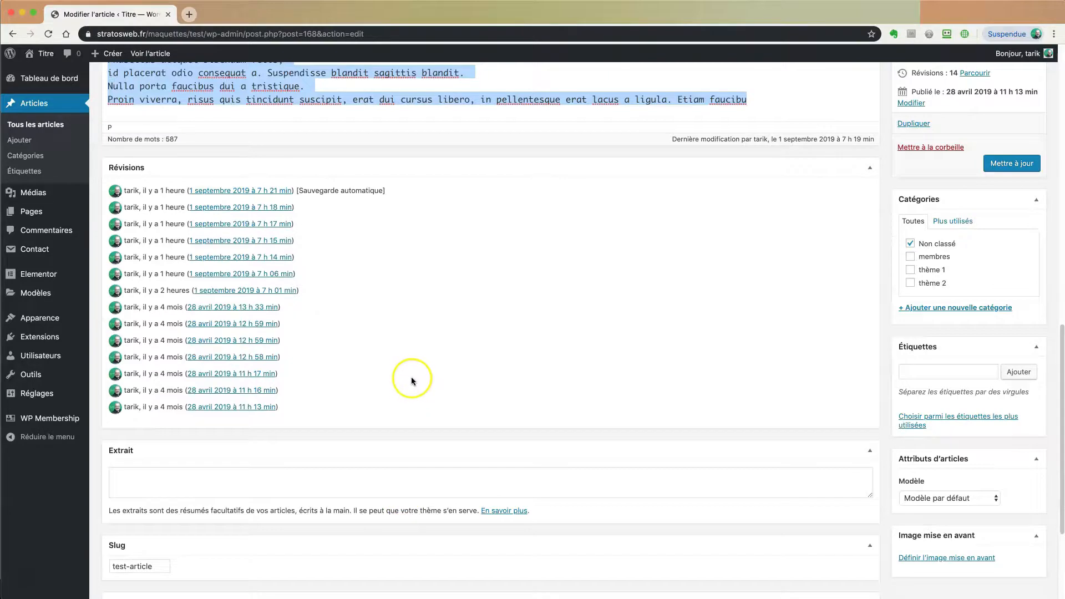
pyautogui.press('BackSpace')
pyautogui.scroll(6, 414, 139)
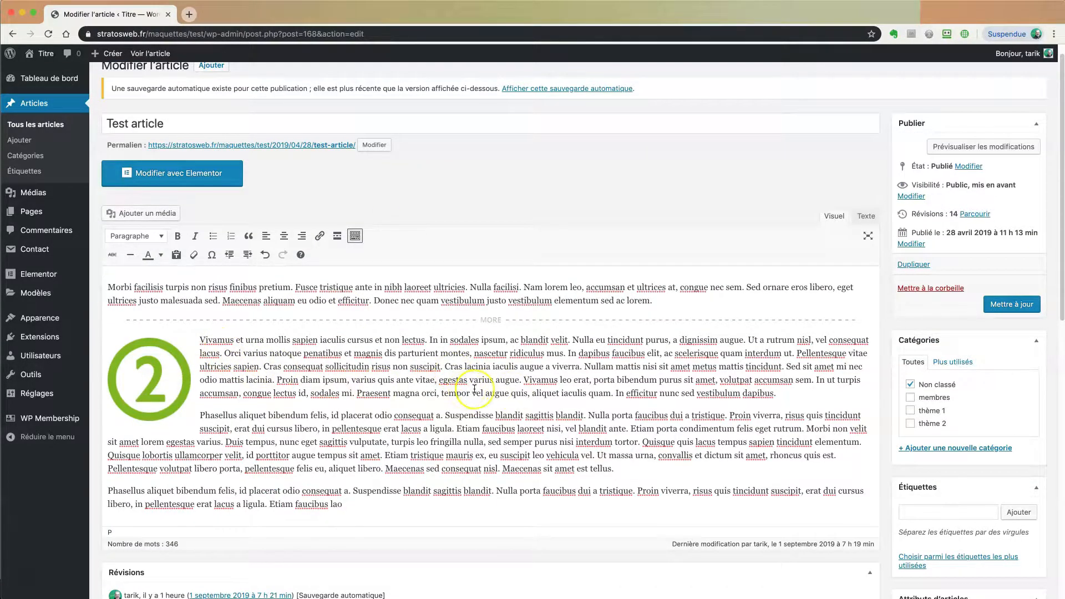
pyautogui.scroll(1, 475, 389)
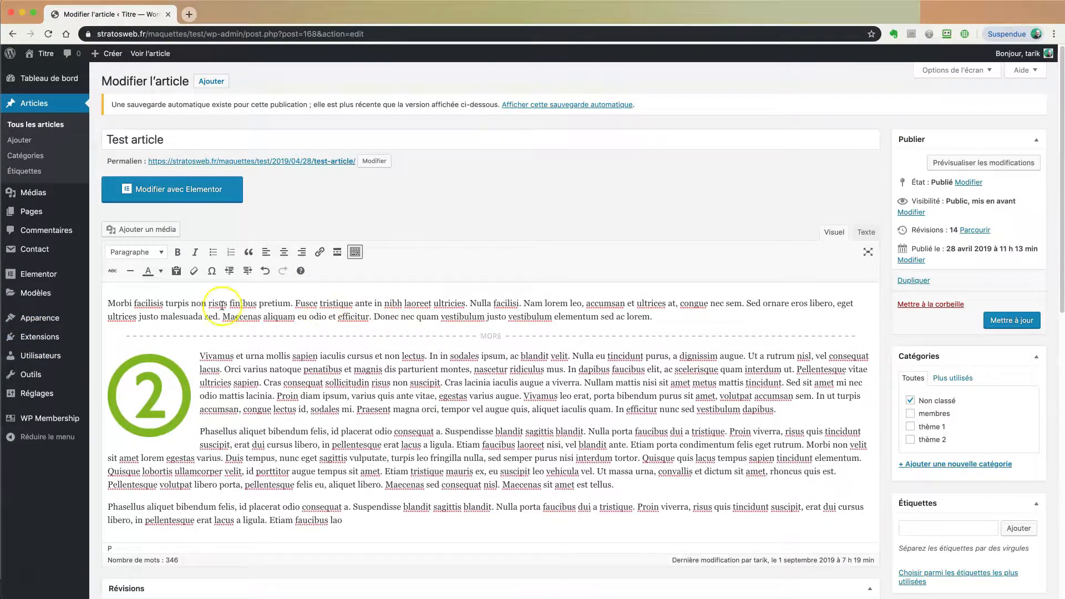
# Step: Stay on the article's edit page and update the published article with the shortened text
pyautogui.moveTo(39, 277)
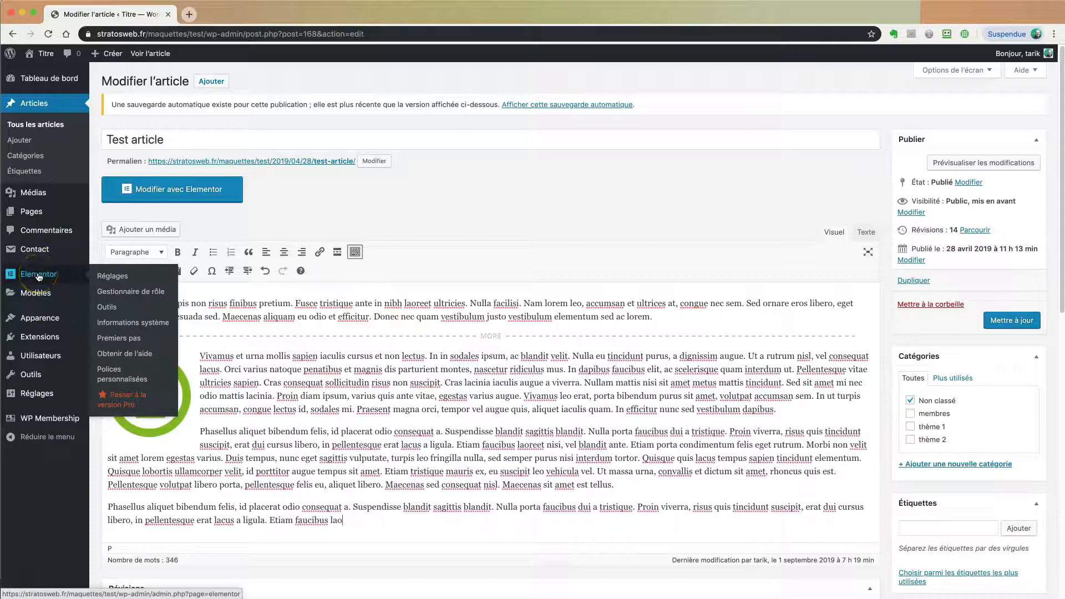
pyautogui.scroll(-1, 482, 254)
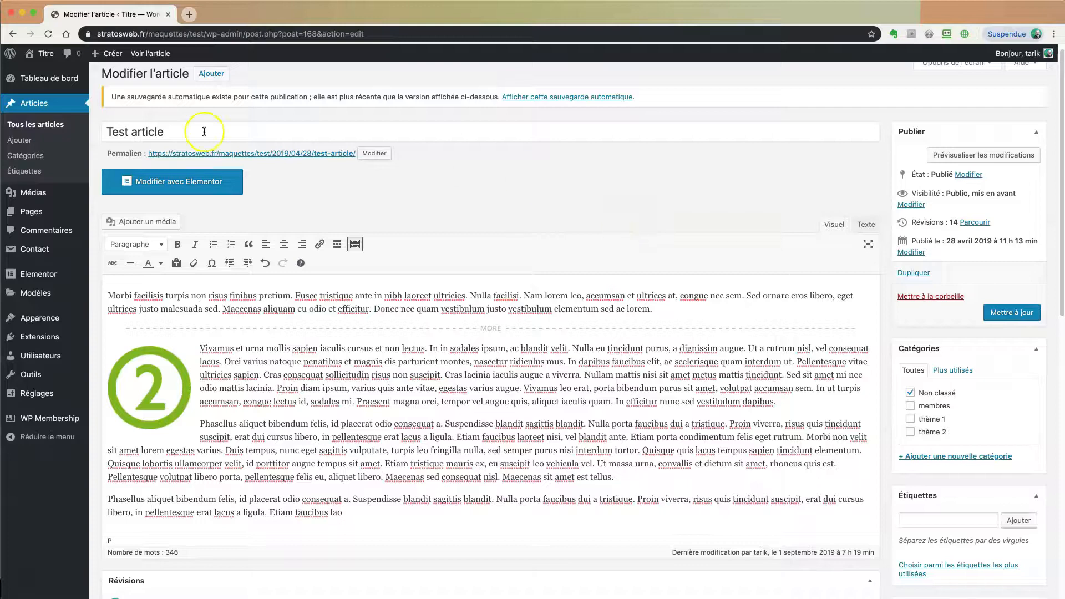
pyautogui.moveTo(58, 75)
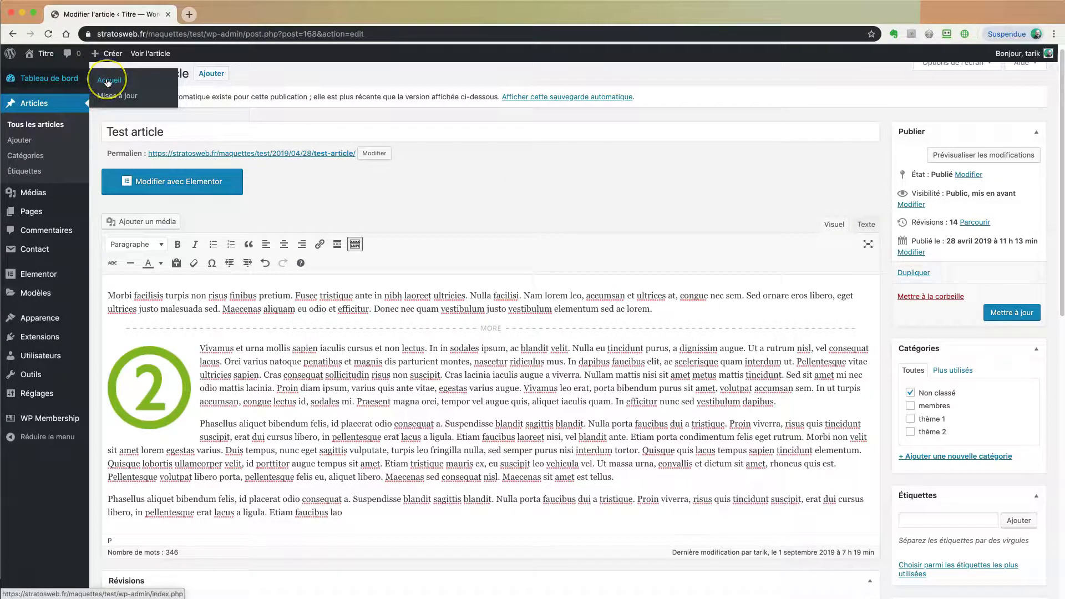
pyautogui.click(115, 97)
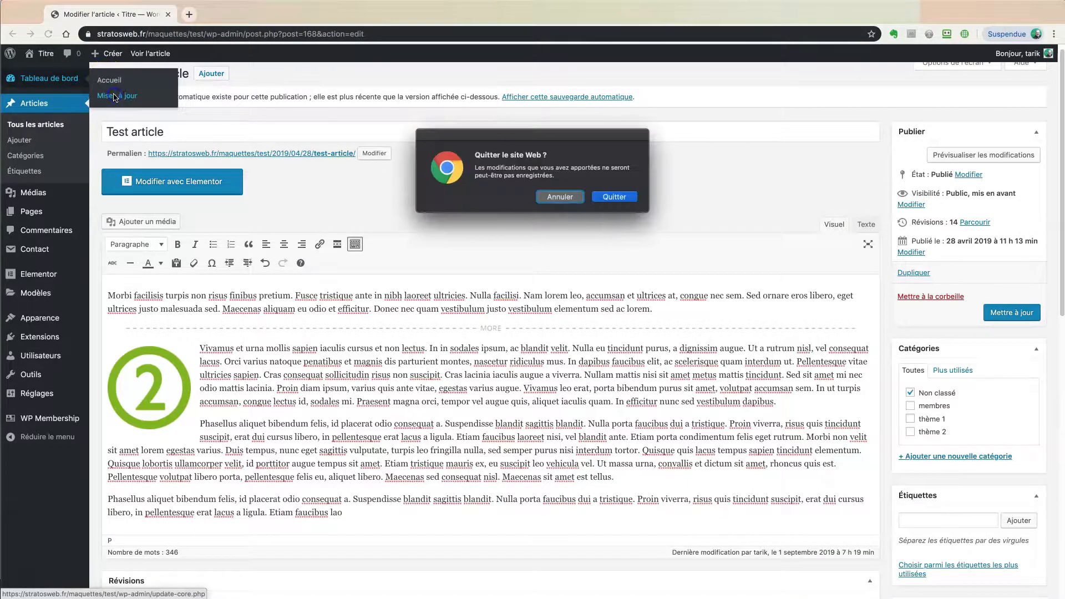
pyautogui.click(554, 198)
pyautogui.click(1017, 314)
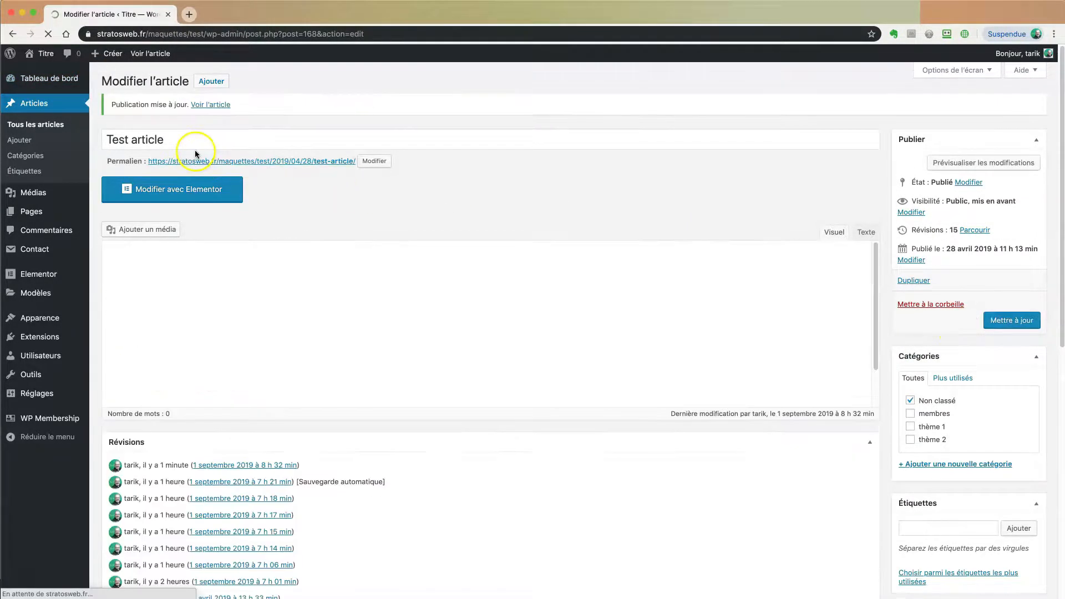
# Step: Check the WordPress version on the updates page, and view the catalogue for adding new extensions
pyautogui.moveTo(45, 78)
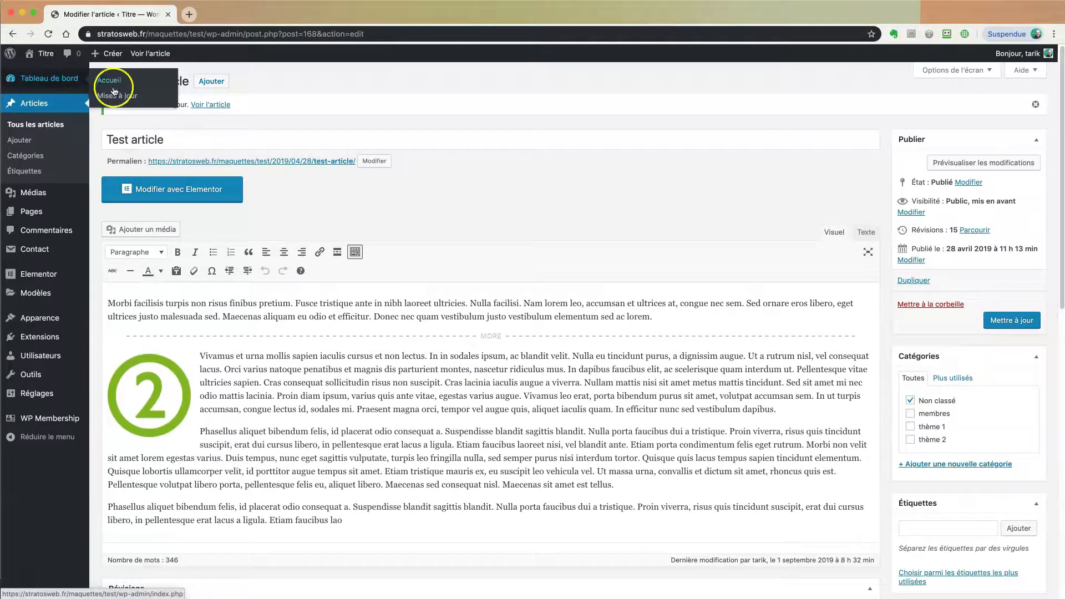
pyautogui.click(109, 97)
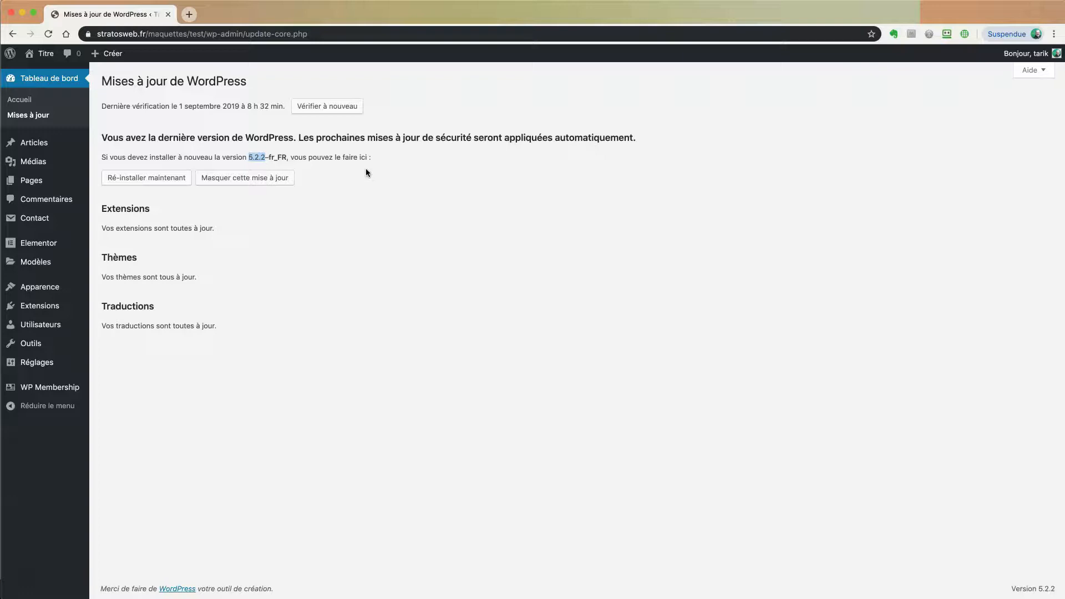
pyautogui.moveTo(40, 307)
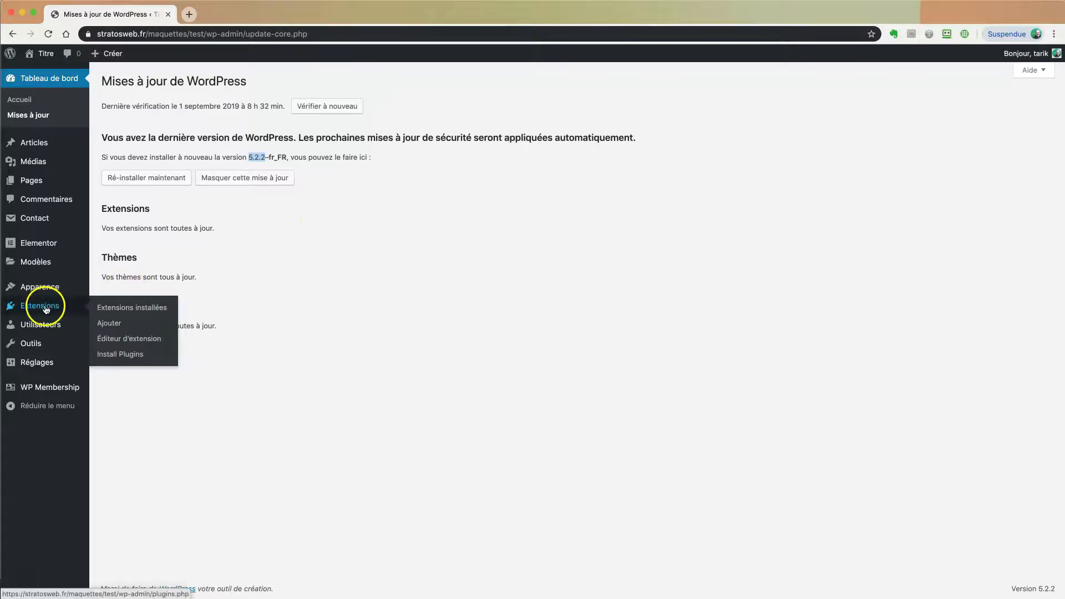
pyautogui.click(123, 324)
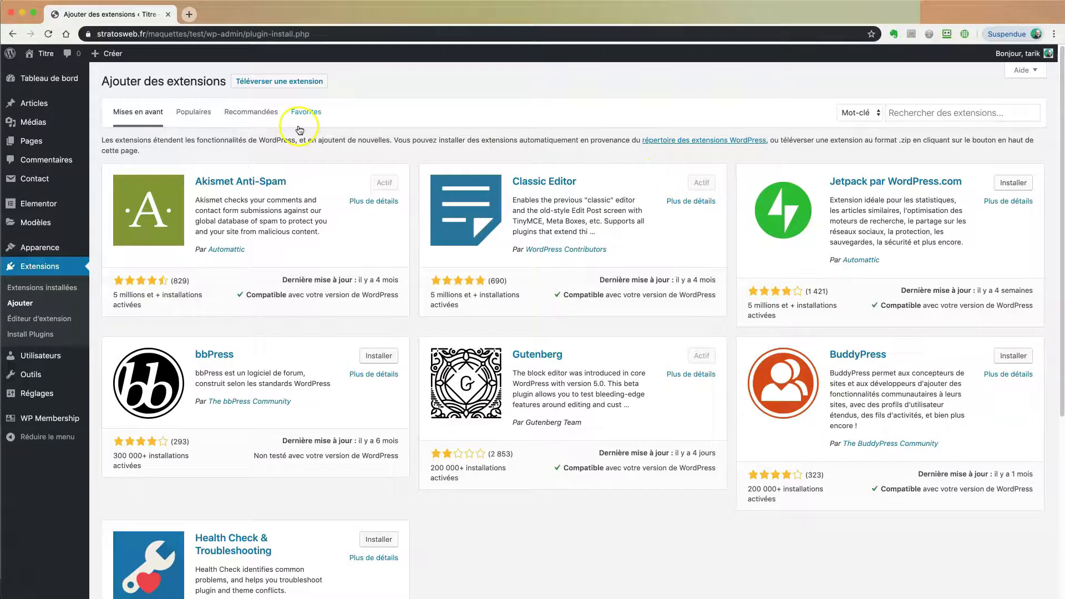
# Step: Open the articles list in a new browser tab and edit "Test article" there
pyautogui.moveTo(34, 103)
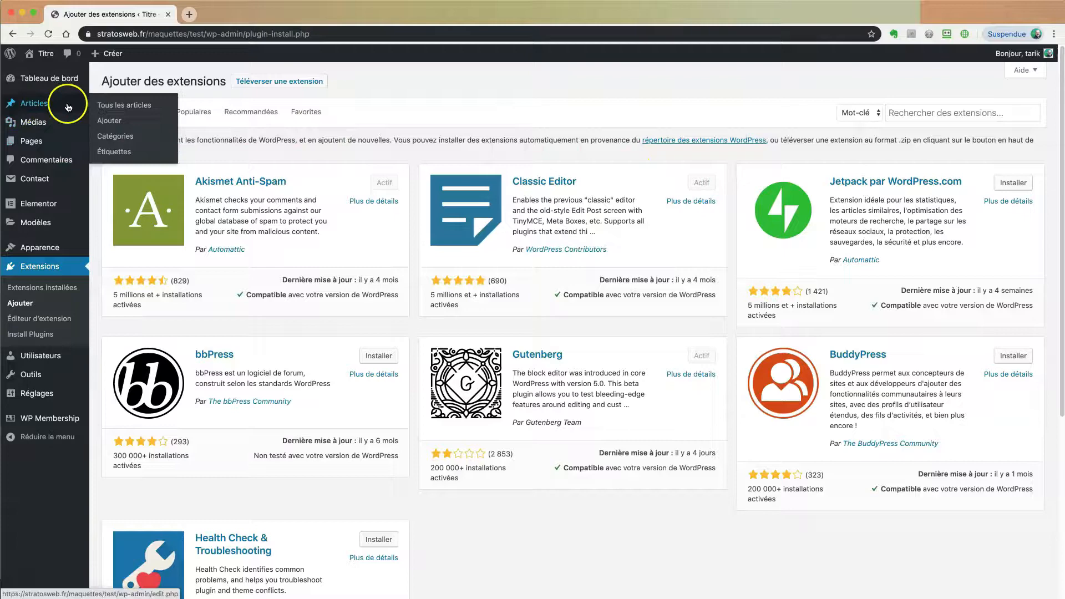
pyautogui.rightClick(123, 105)
pyautogui.click(164, 109)
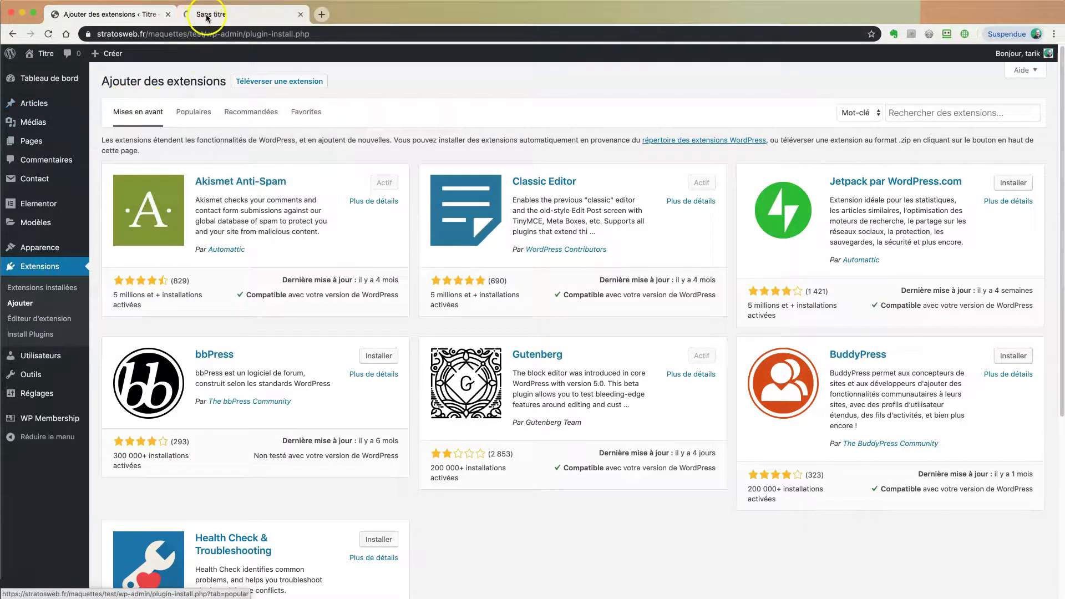
pyautogui.click(211, 14)
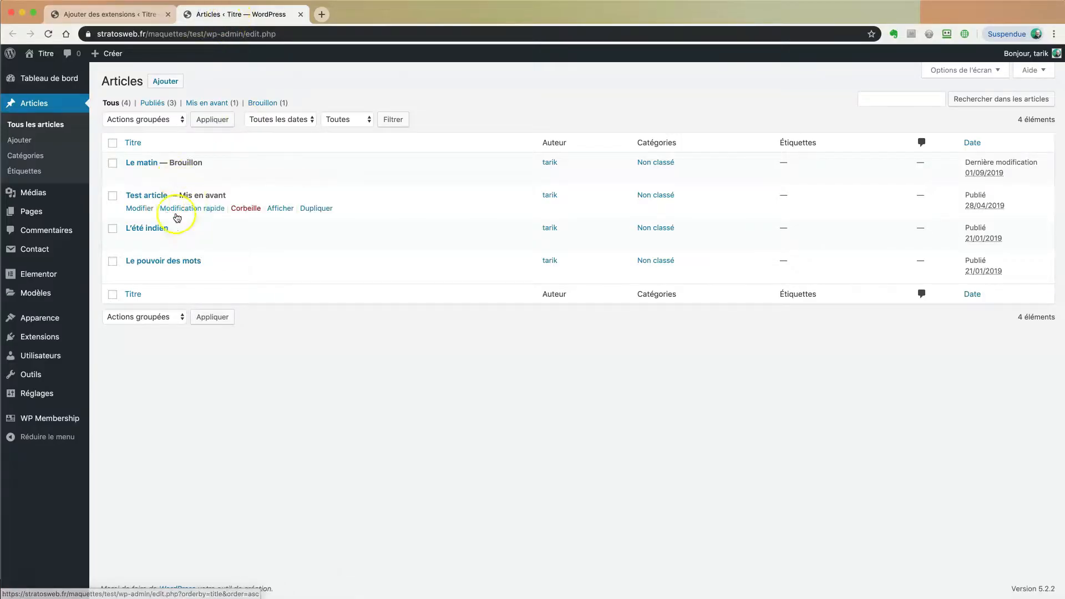
pyautogui.click(140, 208)
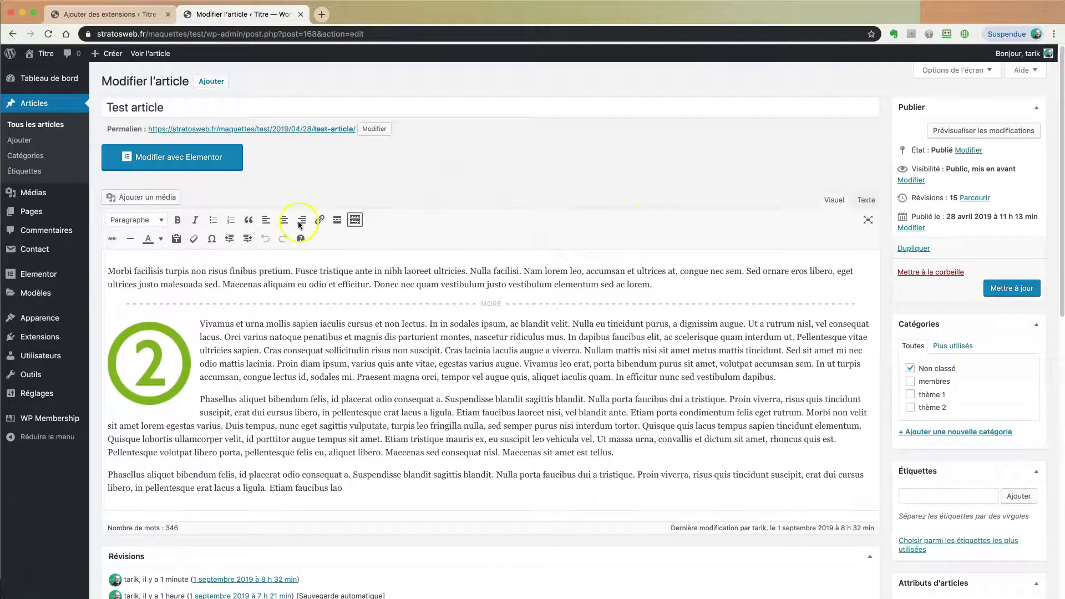
# Step: Return to the extensions tab and deactivate the Classic Editor plugin in the installed extensions
pyautogui.click(113, 14)
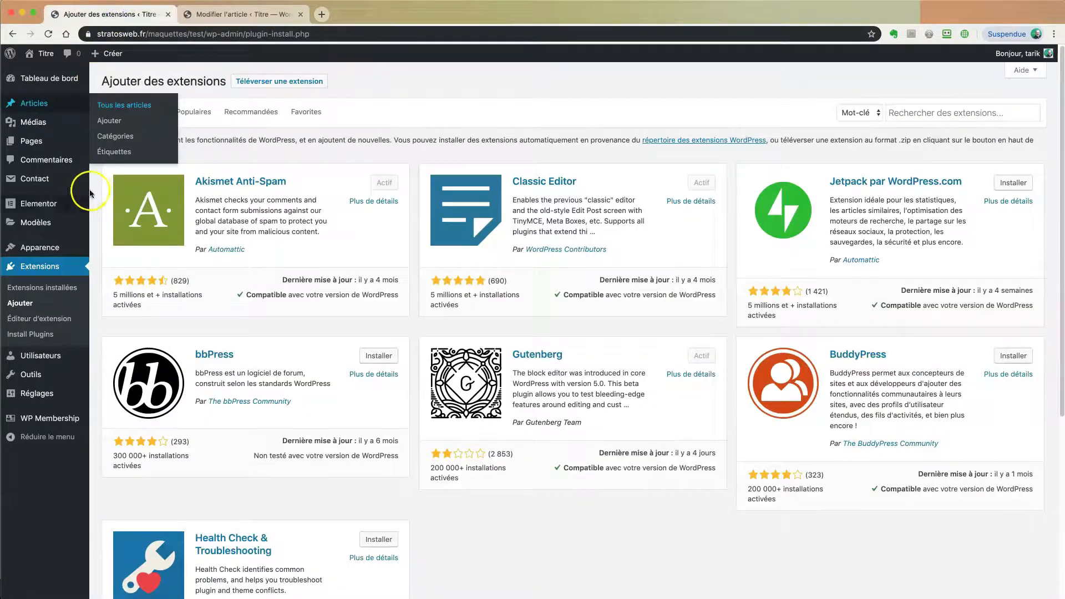
pyautogui.click(21, 288)
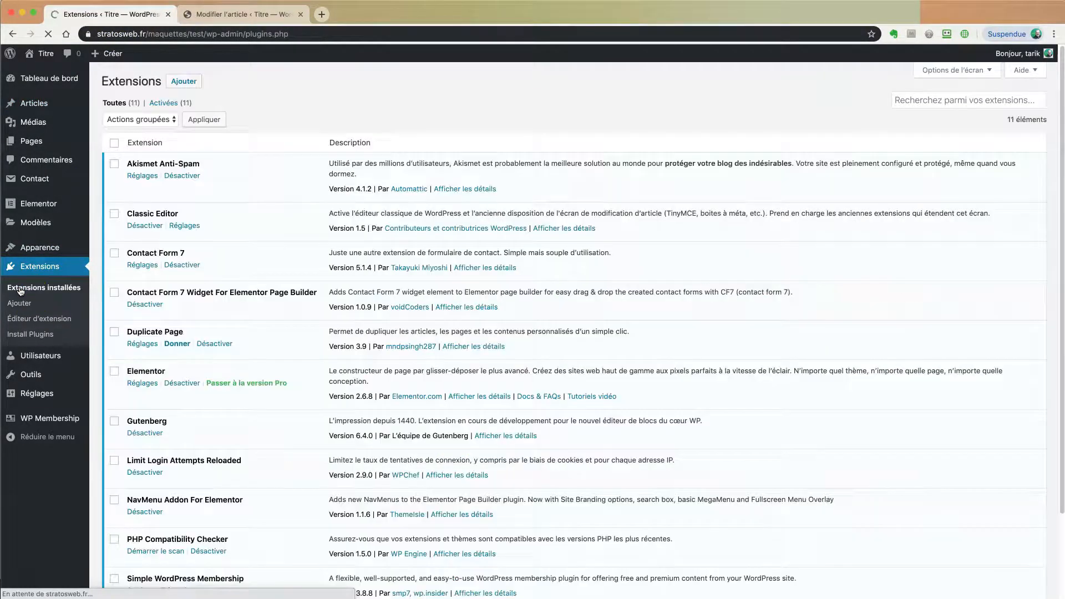
pyautogui.click(143, 227)
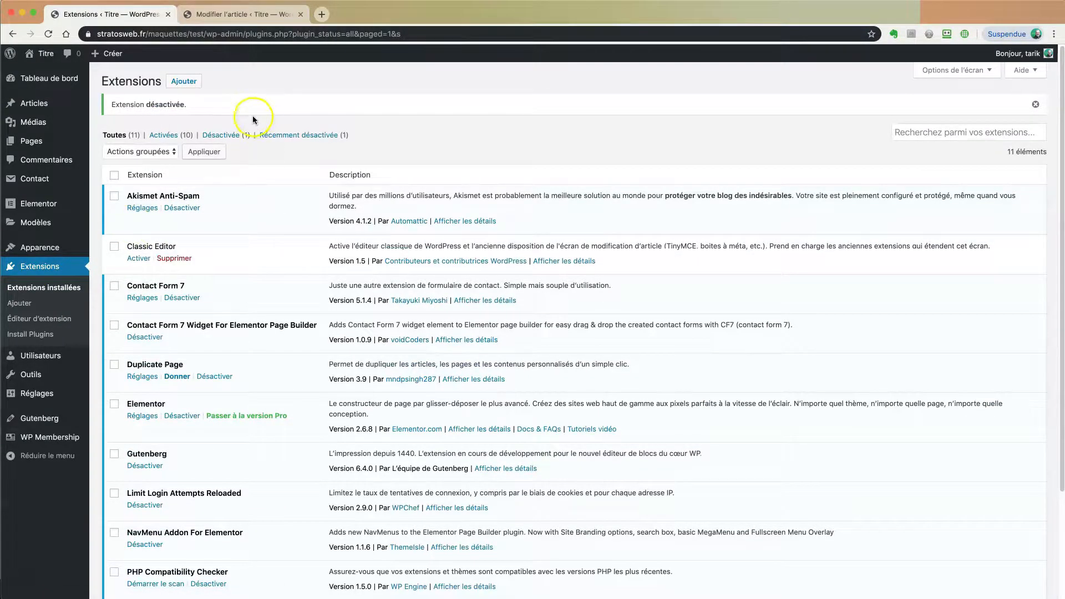
# Step: Reload the "Test article" edit page and inspect its Classique block in the block editor
pyautogui.click(242, 15)
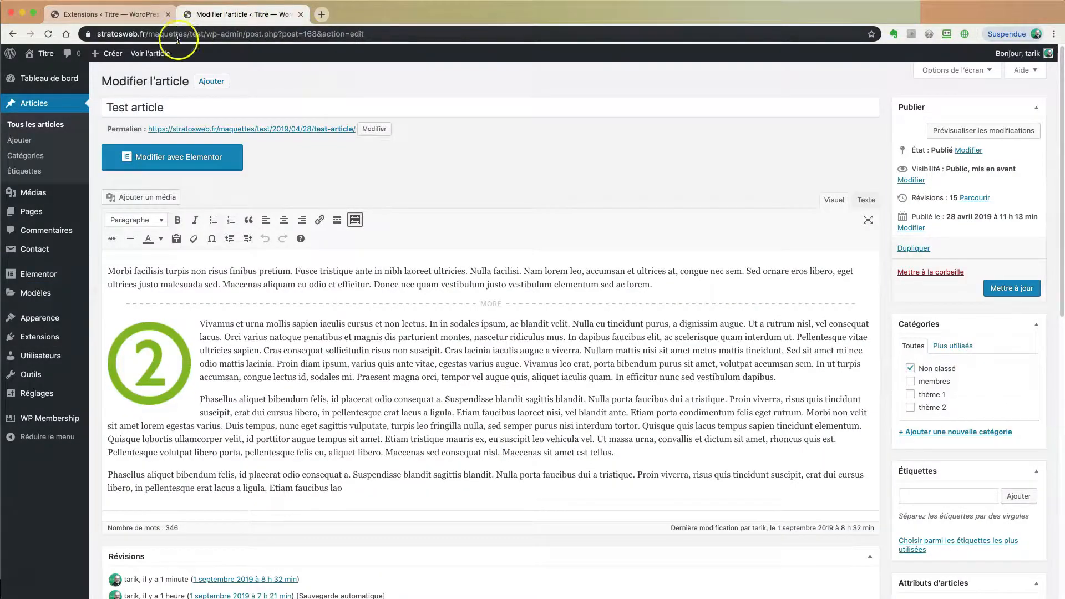
pyautogui.click(48, 33)
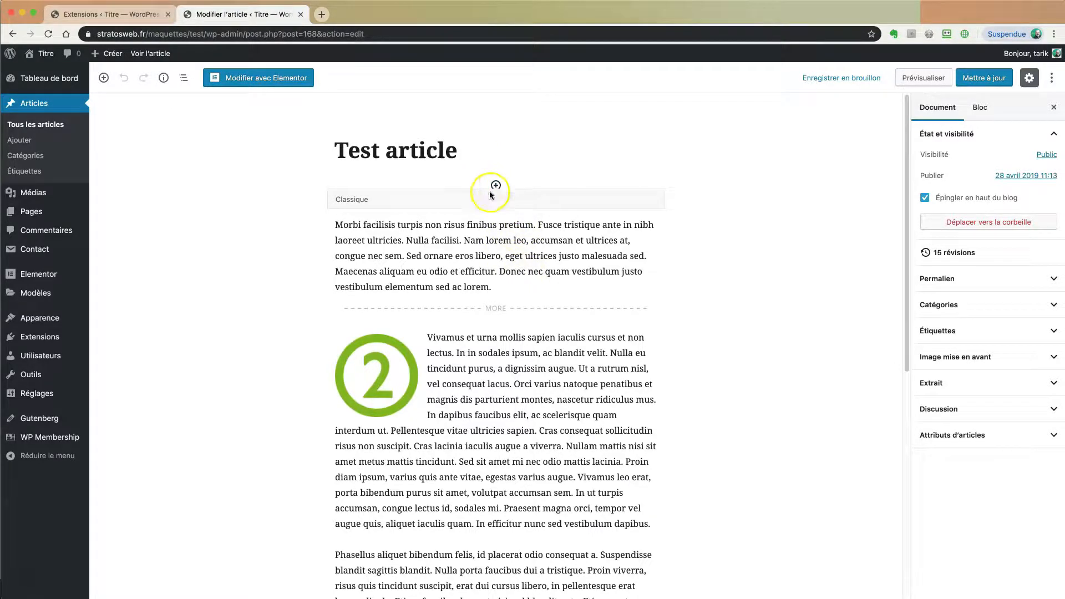
pyautogui.click(492, 287)
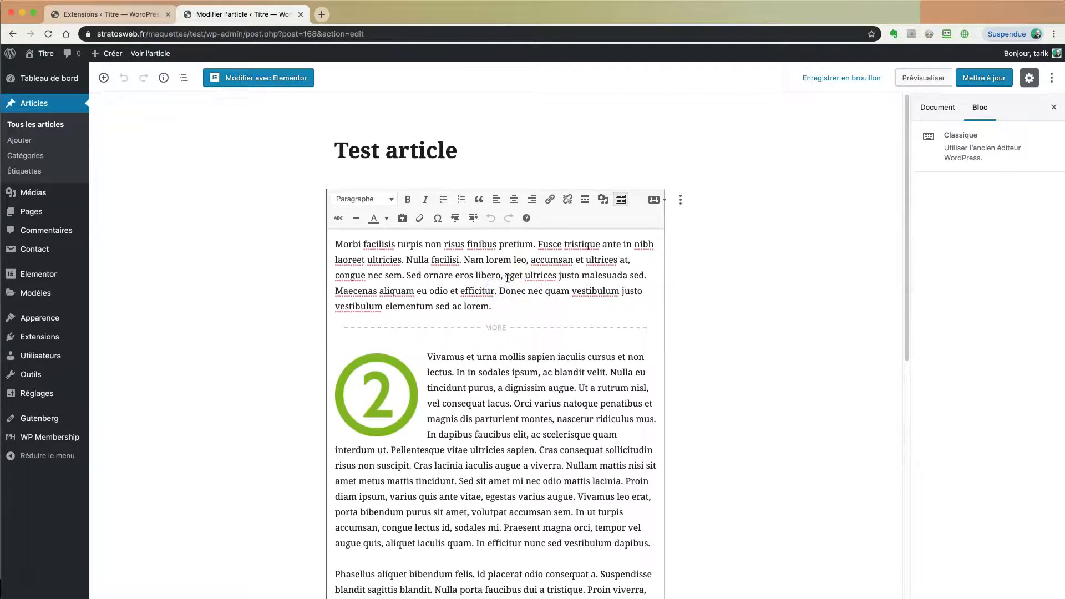
pyautogui.click(261, 214)
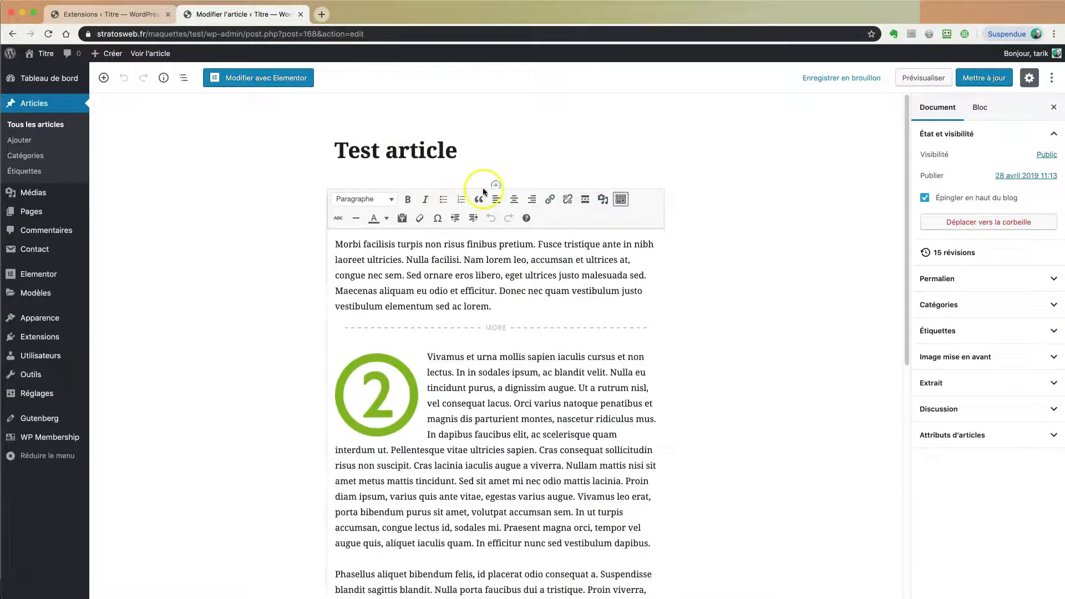
# Step: Create a new article, leaving "Test article", and dismiss the Avast update notification
pyautogui.moveTo(107, 53)
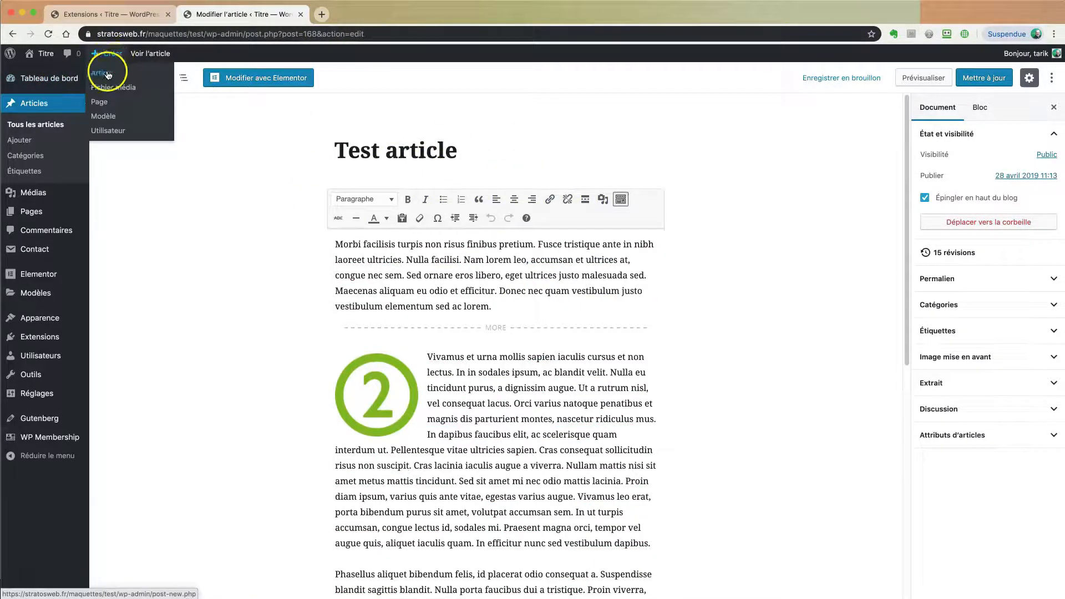
pyautogui.click(107, 76)
pyautogui.click(611, 196)
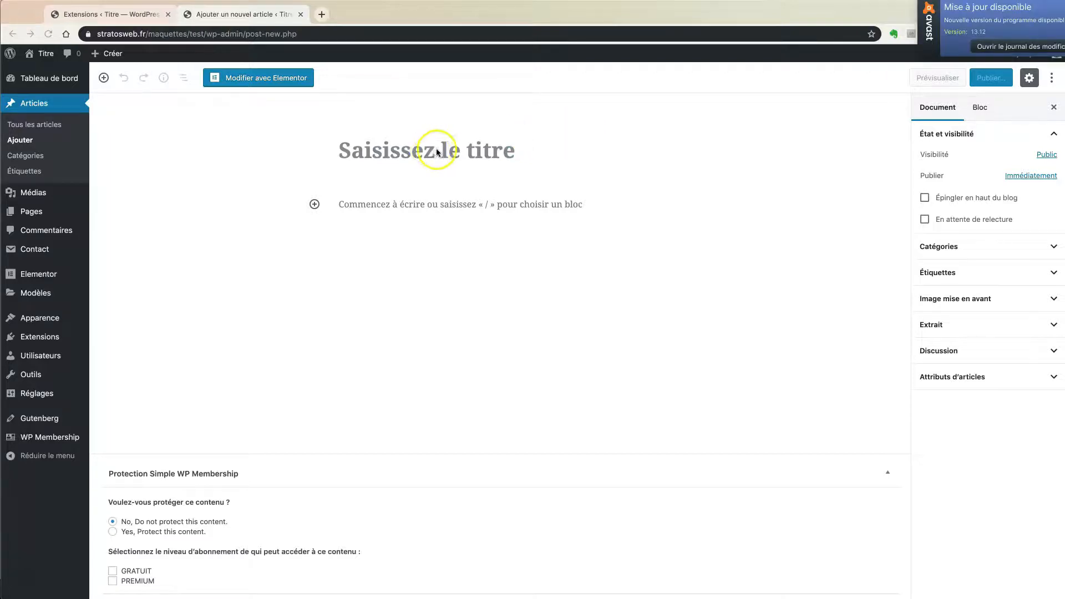
pyautogui.click(1001, 23)
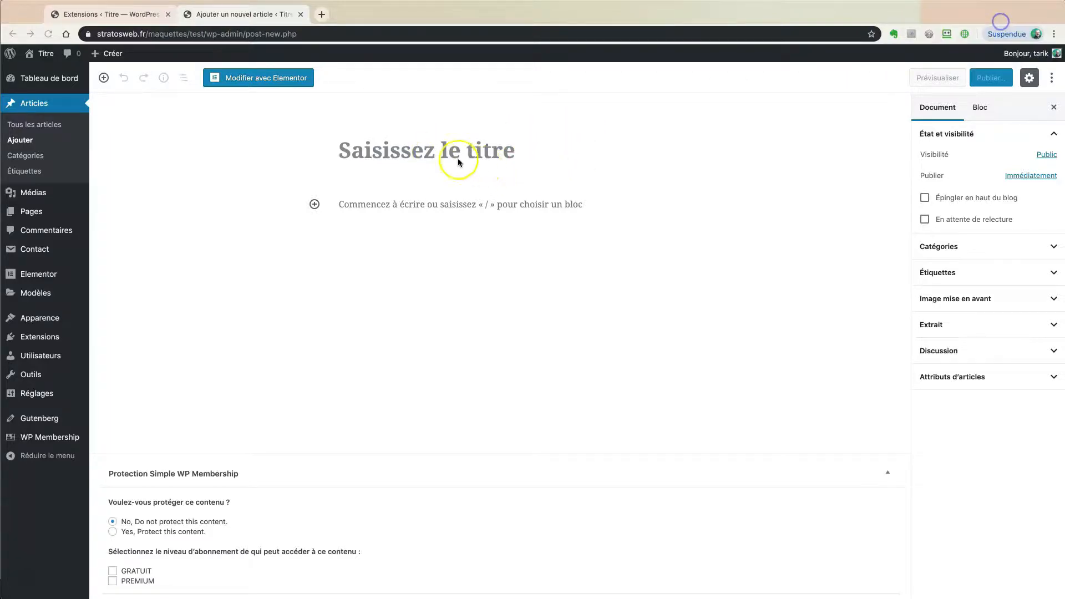
# Step: Title the new article "Le pouvoir des mots"
pyautogui.click(452, 157)
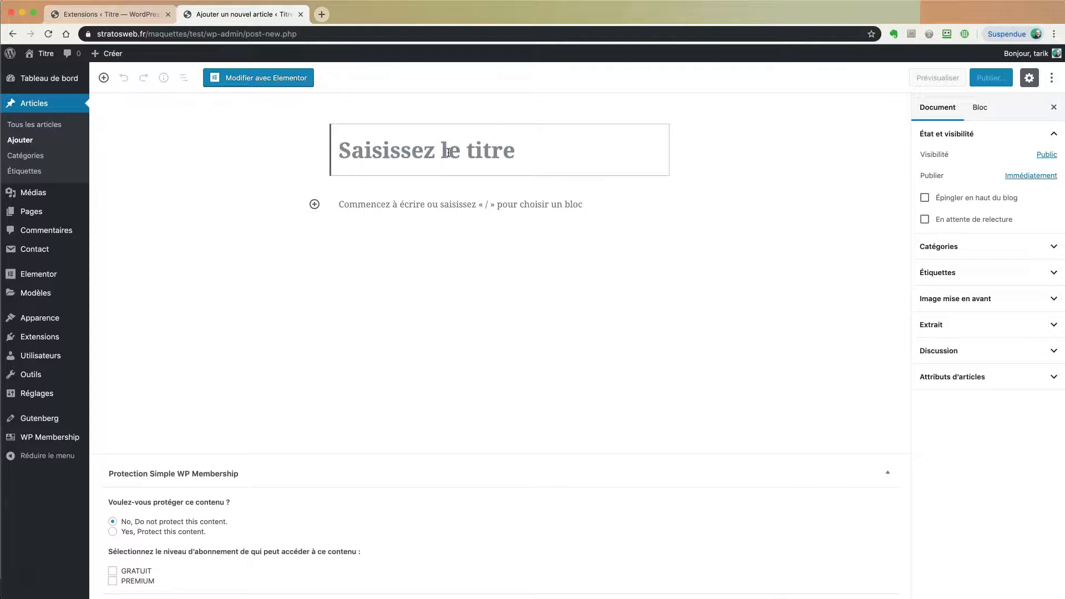
pyautogui.write('Le p')
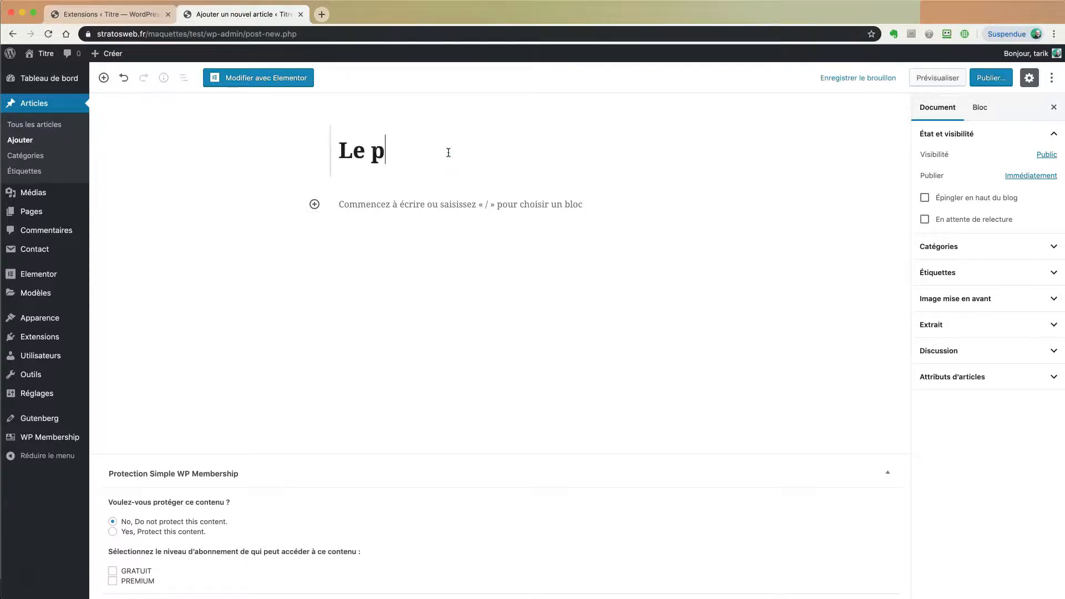
pyautogui.write('ouvoir des mots')
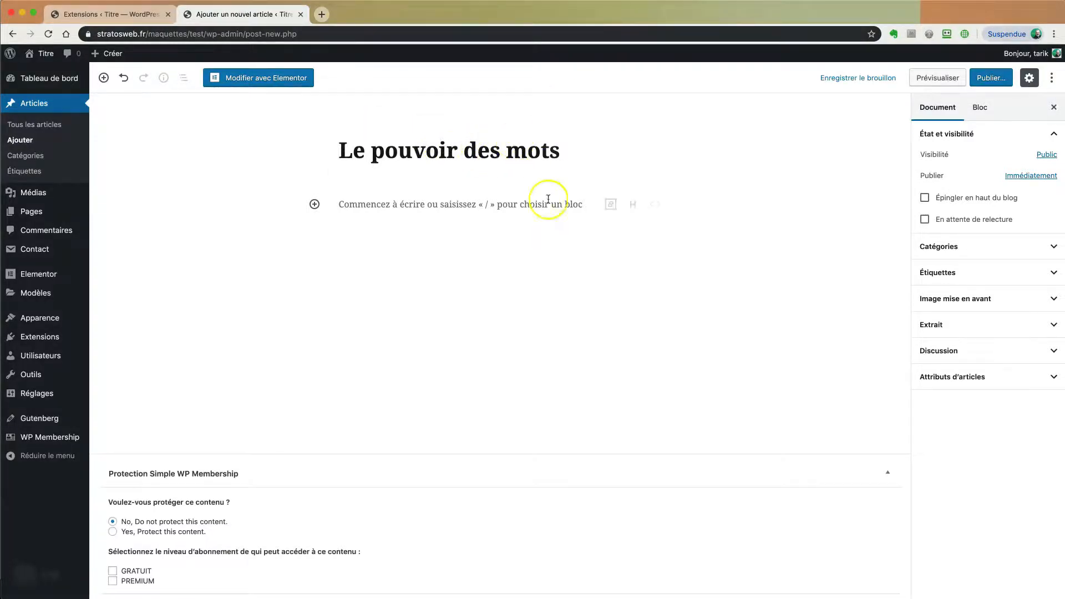
# Step: Search Google for "lorem ipsum" in a new browser tab, leaving the article open at its empty first block
pyautogui.click(487, 206)
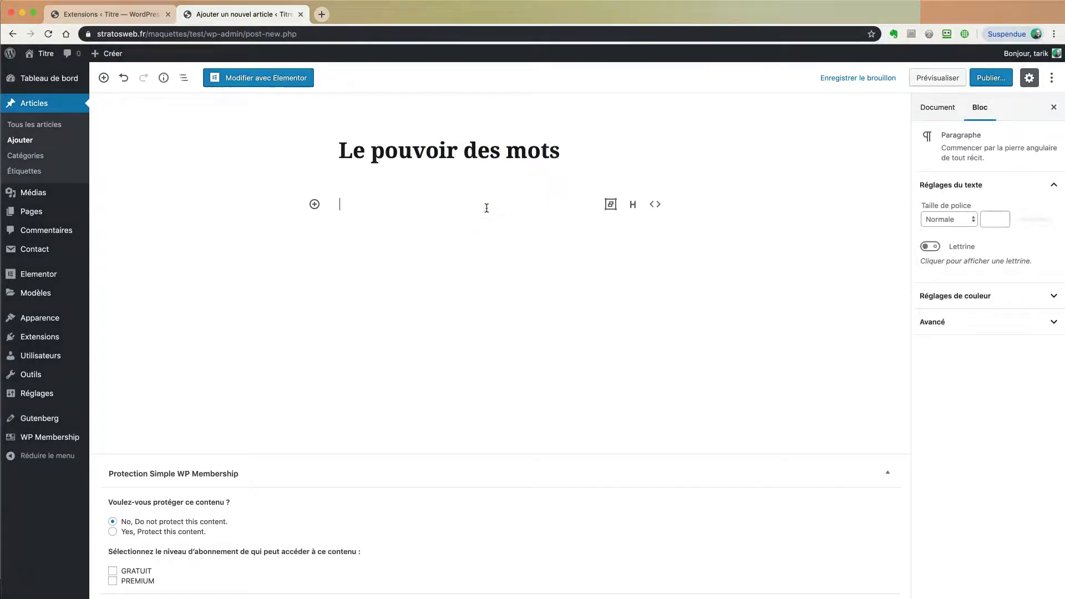
pyautogui.click(321, 14)
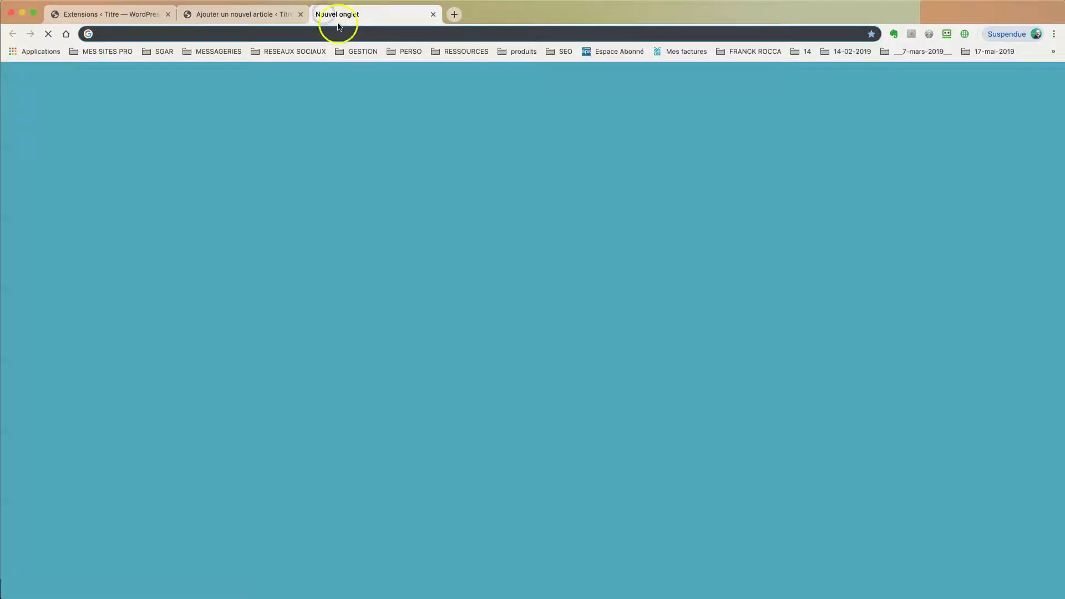
pyautogui.click(304, 36)
pyautogui.write('lorem ip')
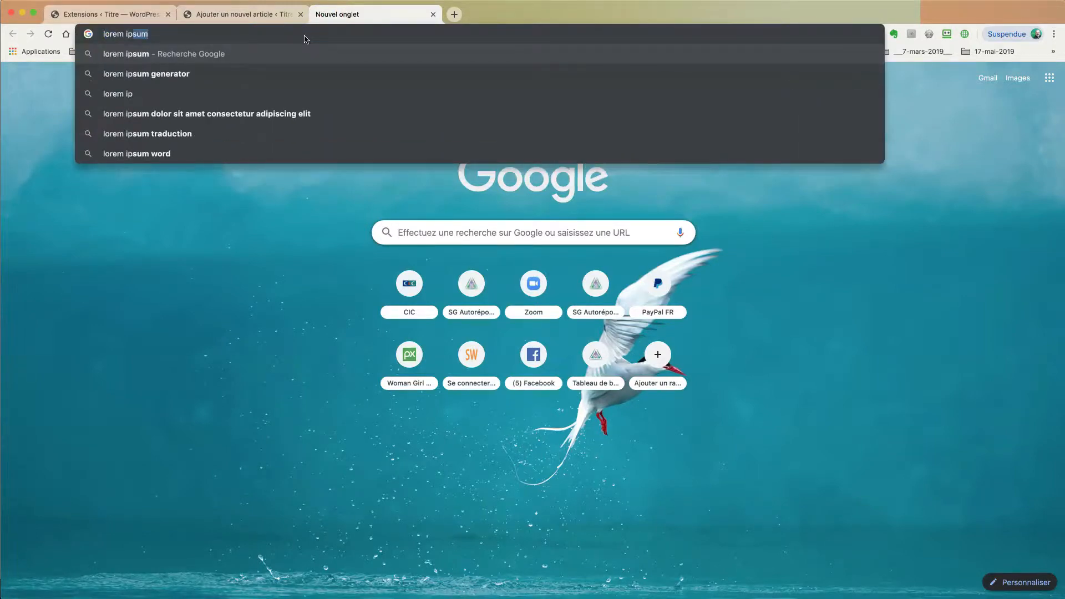
pyautogui.write('sum')
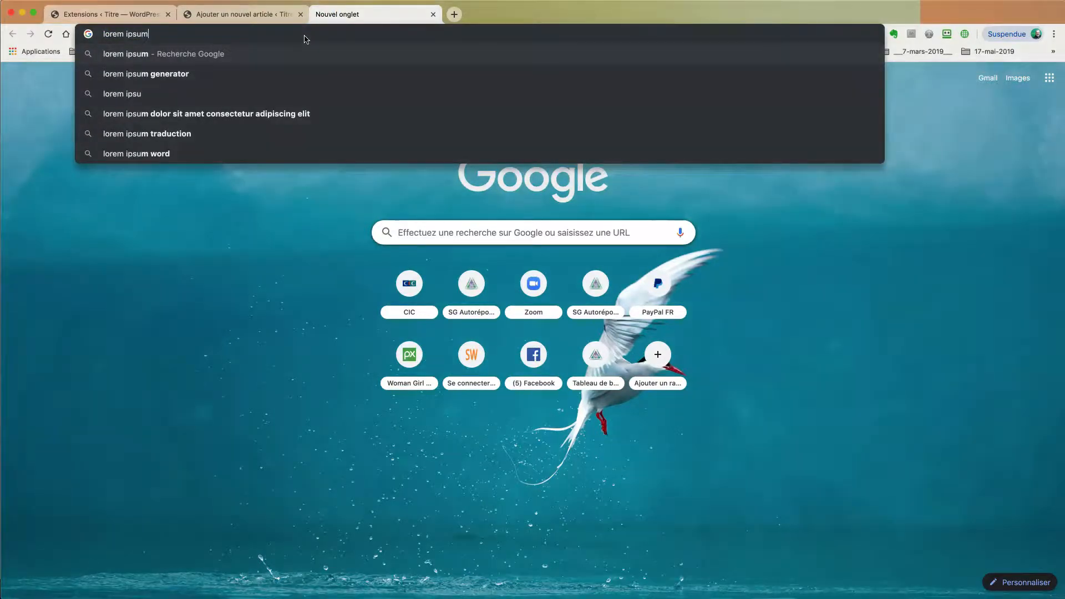
pyautogui.click(667, 29)
pyautogui.click(166, 35)
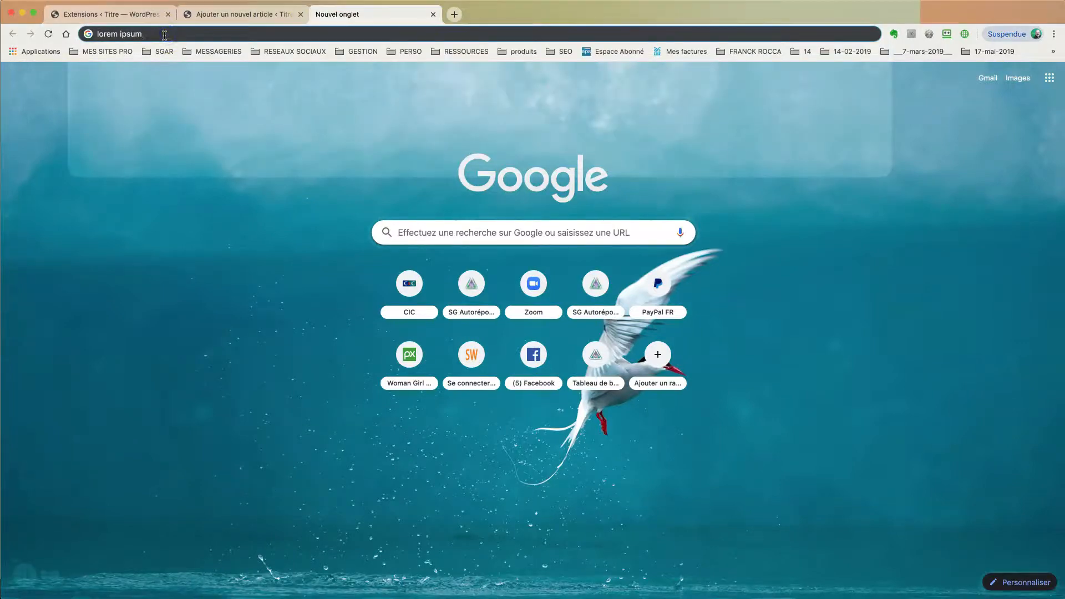
pyautogui.press('Return')
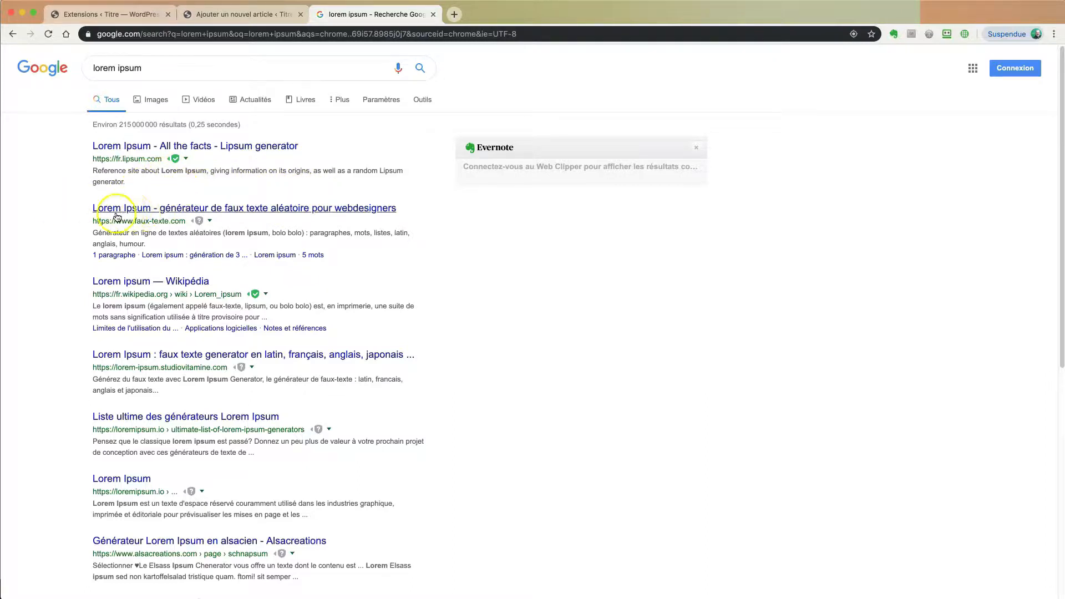
# Step: Generate one paragraph of placeholder text on faux-texte.com and copy the whole paragraph
pyautogui.click(244, 211)
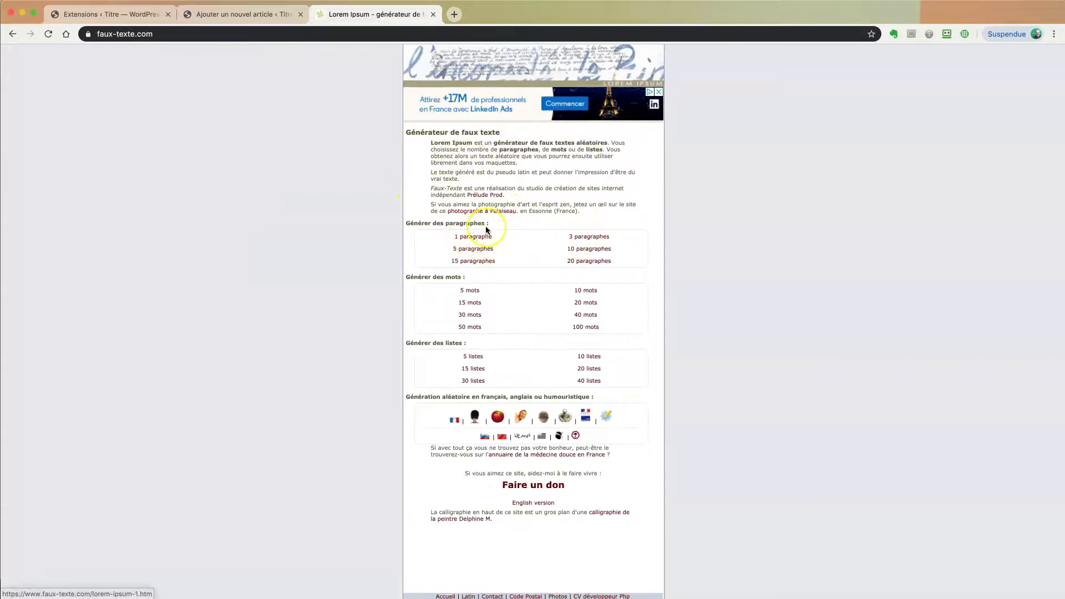
pyautogui.click(475, 237)
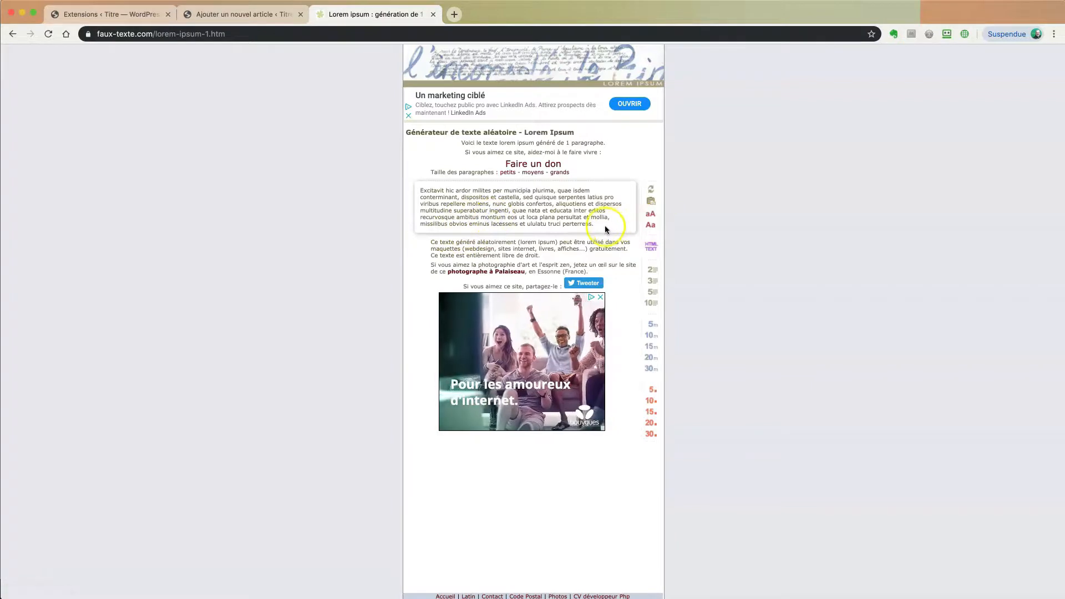
pyautogui.moveTo(605, 225); pyautogui.dragTo(420, 192)
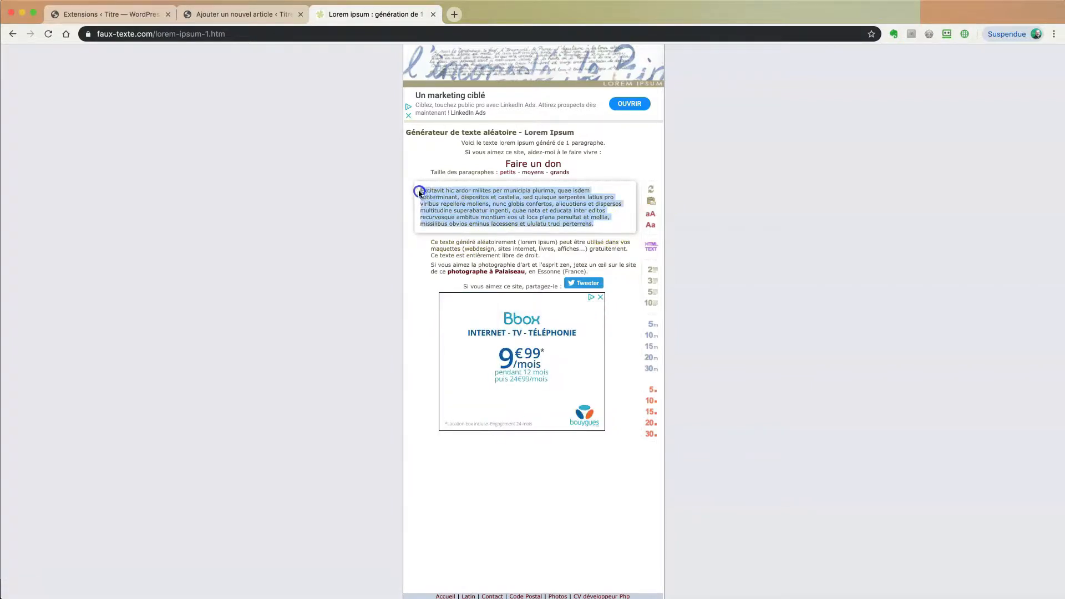
pyautogui.rightClick(460, 196)
pyautogui.click(494, 221)
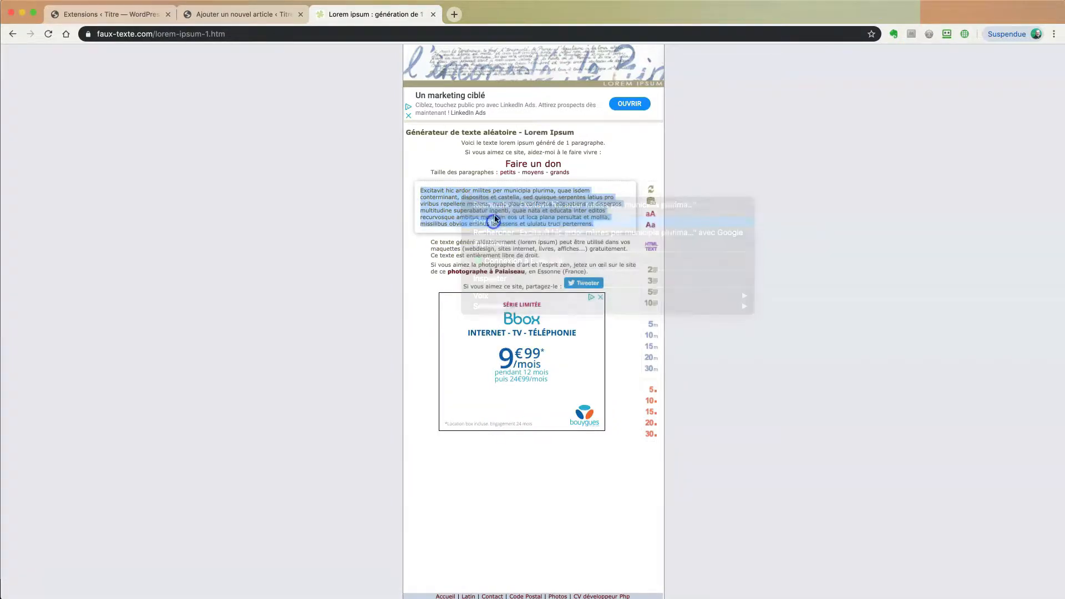
# Step: Return to the new article and paste the copied text into the empty paragraph block under the title
pyautogui.click(251, 15)
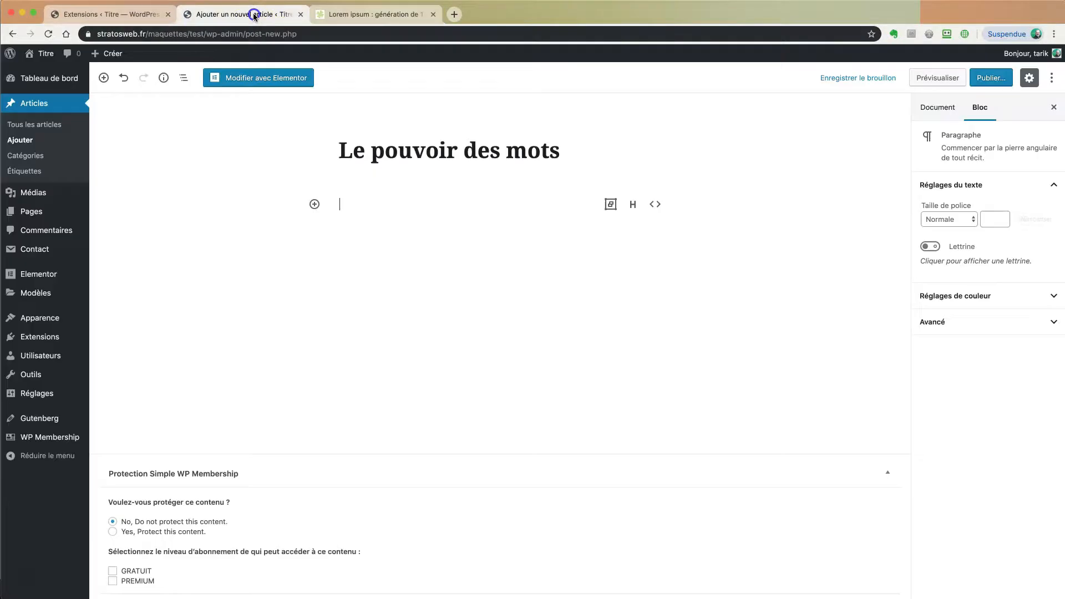
pyautogui.rightClick(354, 210)
pyautogui.click(402, 277)
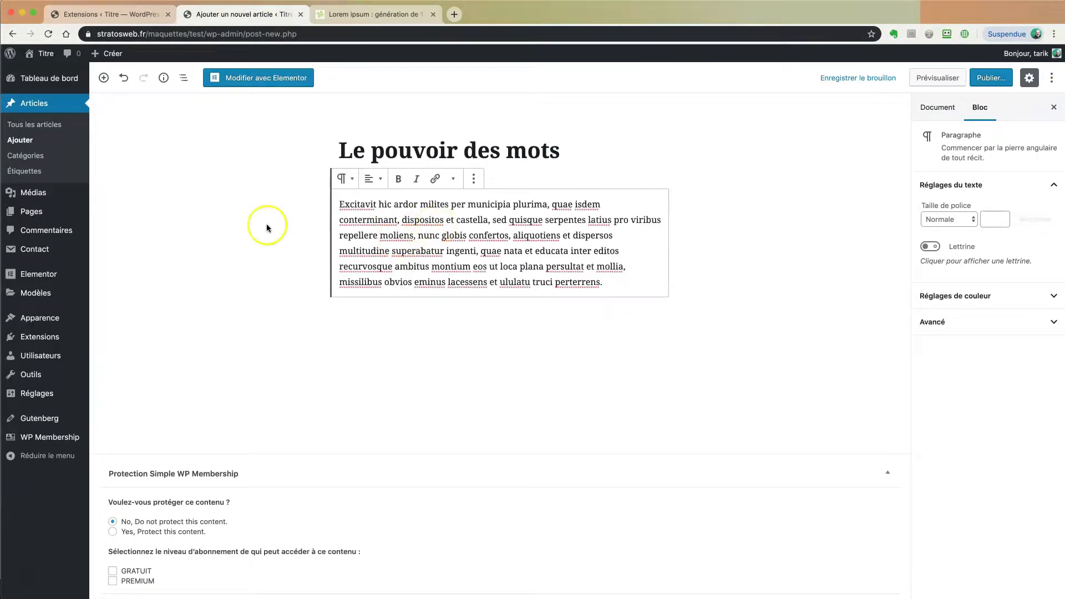
pyautogui.click(237, 223)
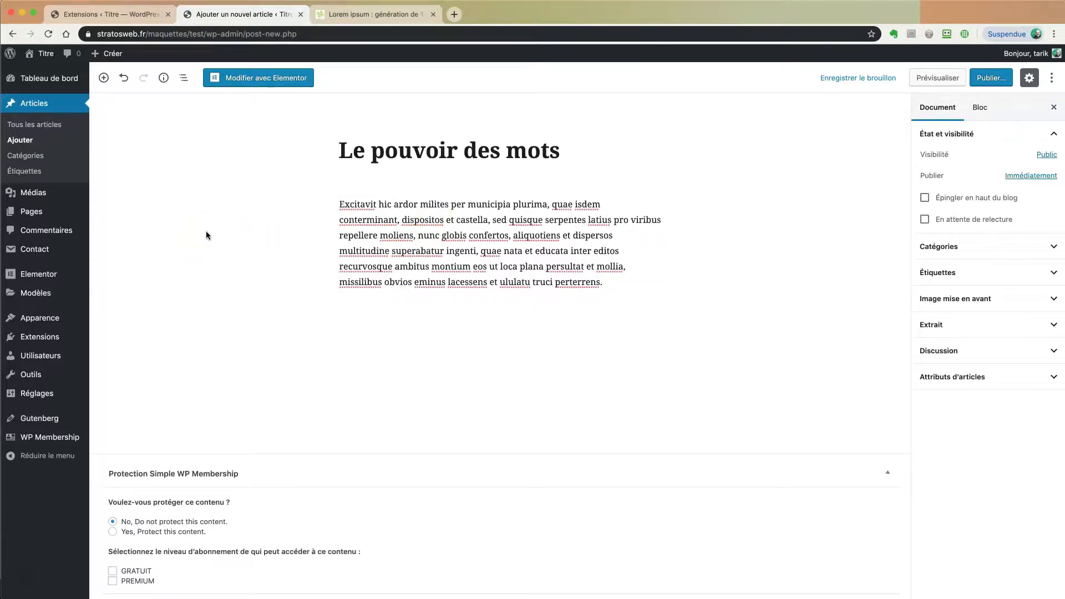
# Step: Examine the title block with its permalink and the paragraph block with its formatting options and block settings
pyautogui.click(417, 151)
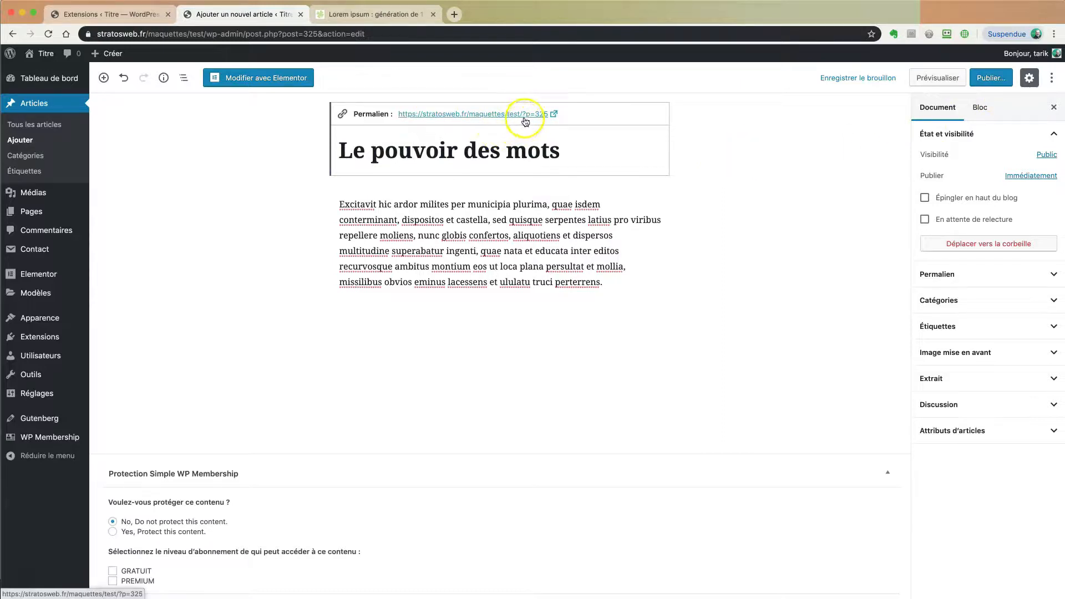
pyautogui.click(794, 202)
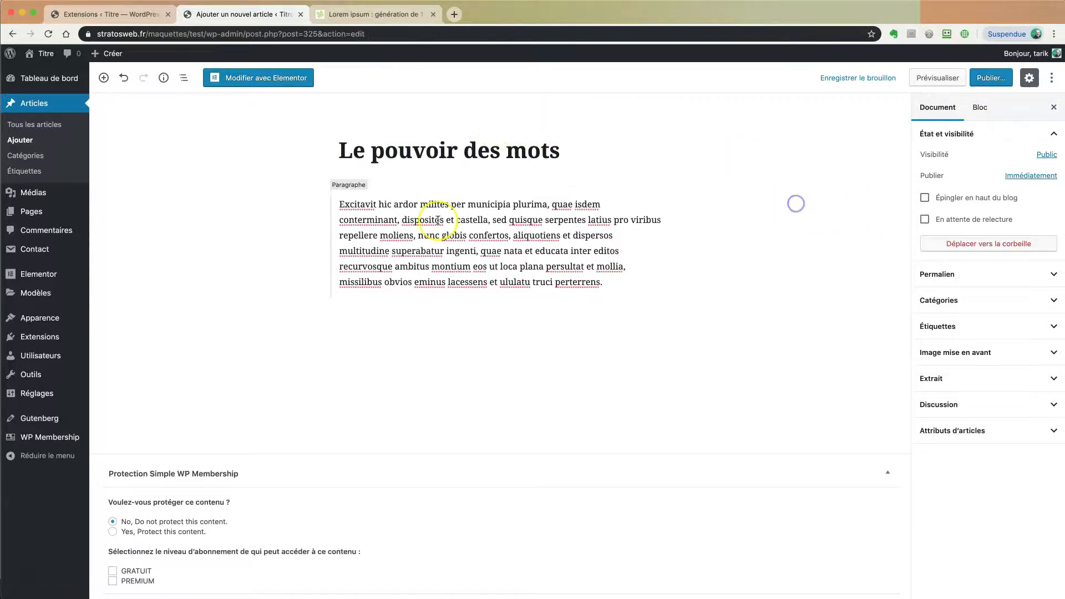
pyautogui.click(457, 225)
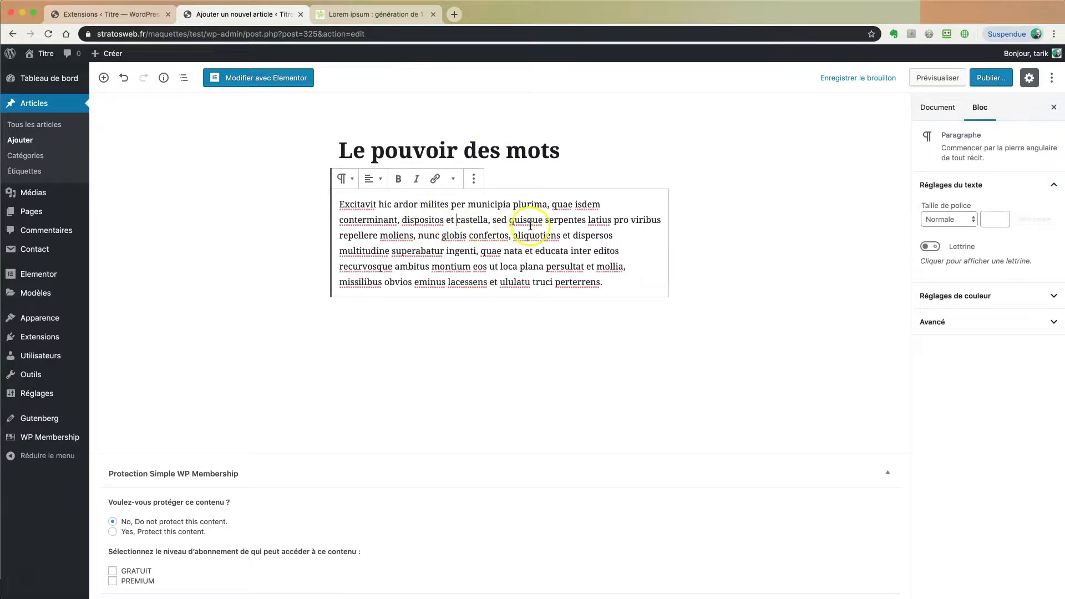
pyautogui.click(278, 215)
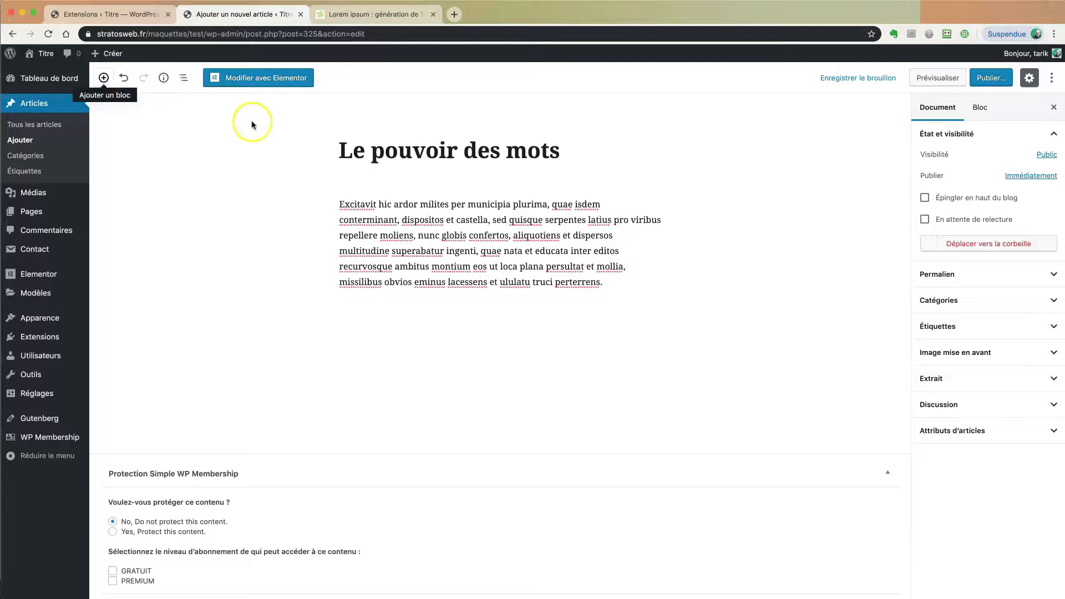
# Step: Add a second paragraph block below the first one with the dummy text "wdfkjwhsdfw hfwkdj"
pyautogui.click(555, 270)
pyautogui.click(618, 281)
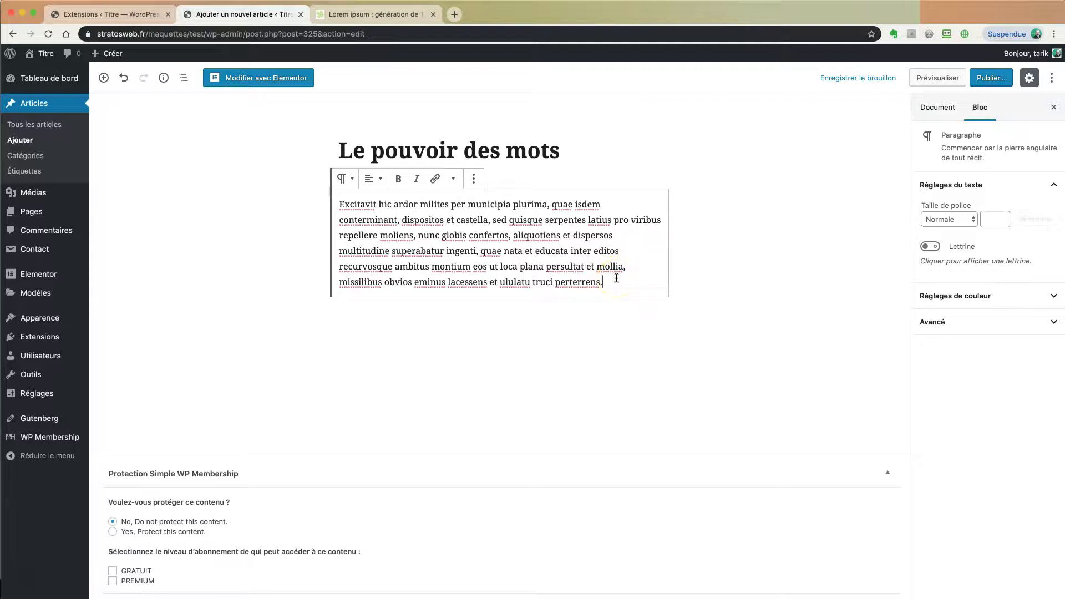
pyautogui.press('Return')
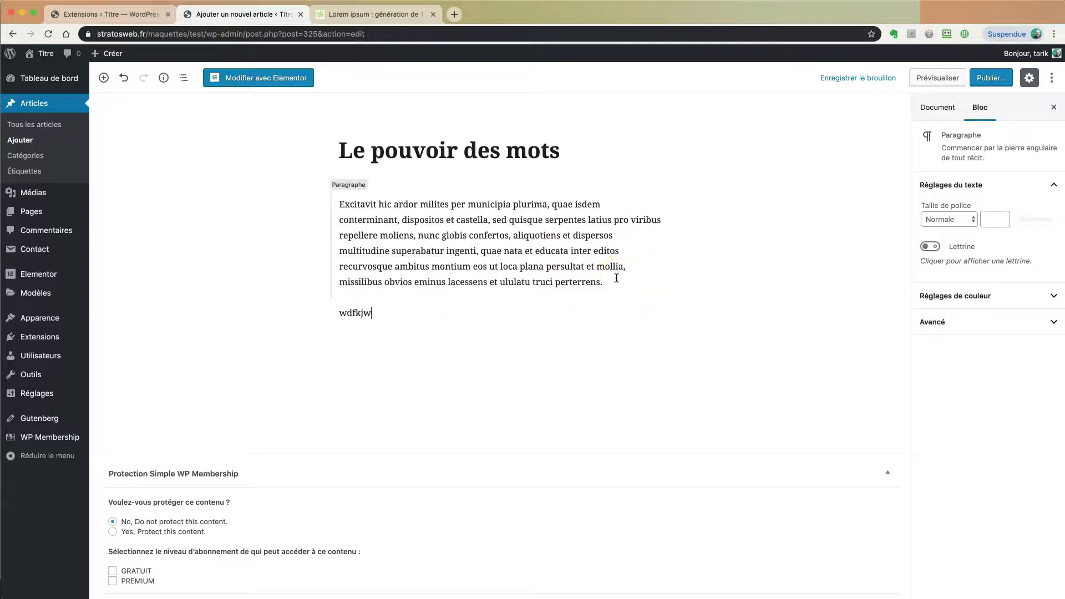
pyautogui.write('wdfkjwhsdfw ')
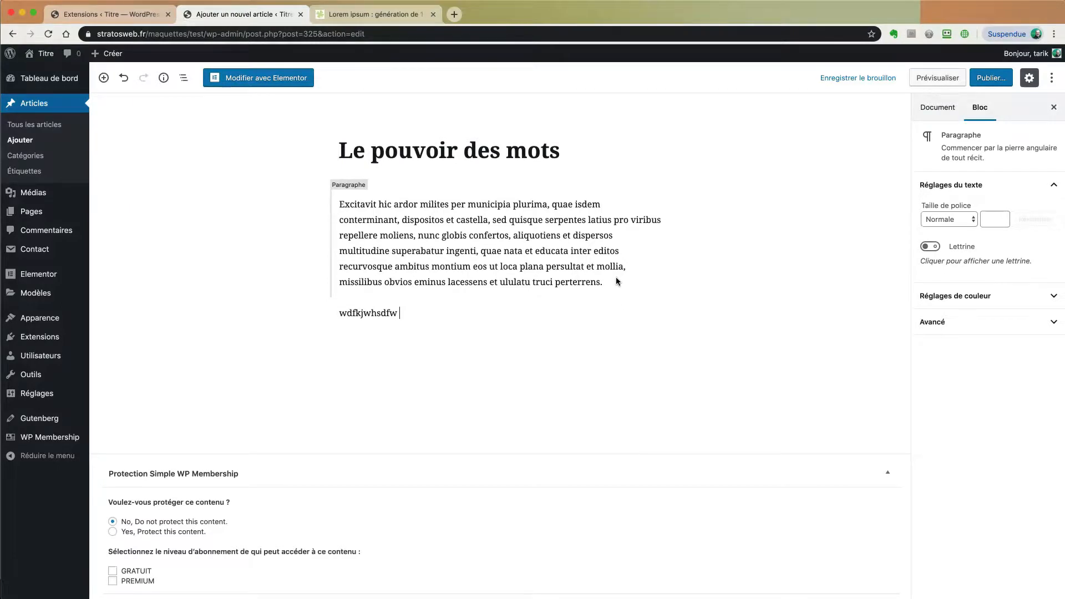
pyautogui.write('hfwkdj')
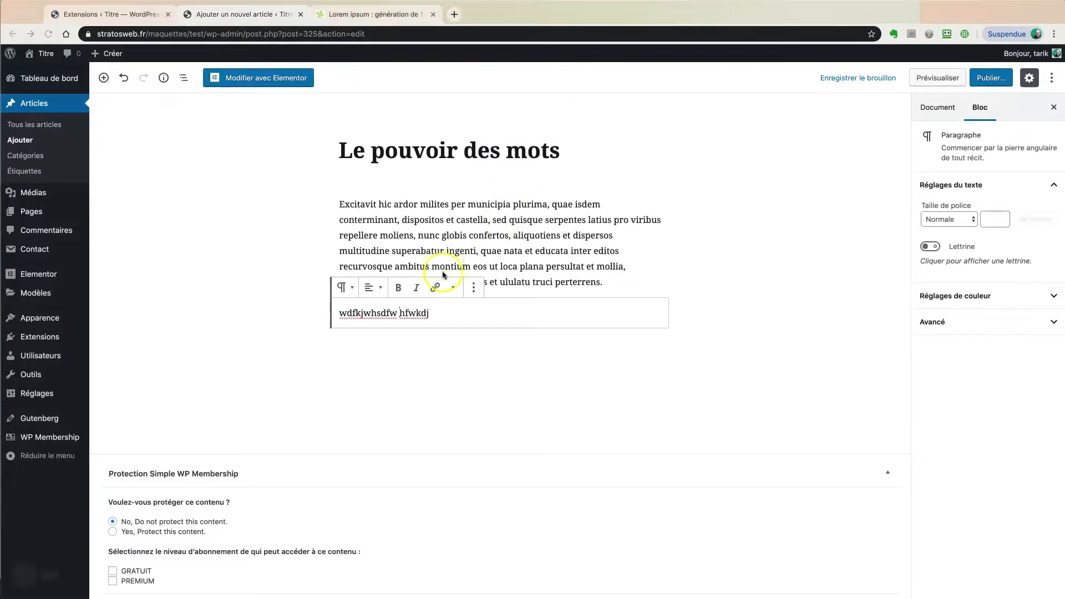
pyautogui.click(496, 251)
pyautogui.click(472, 311)
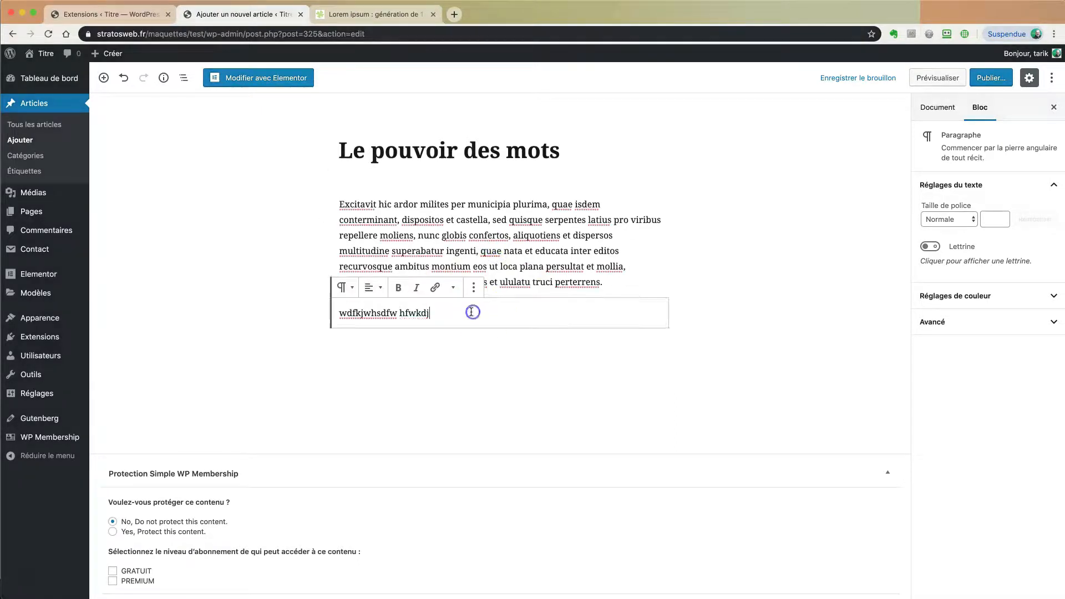
pyautogui.click(257, 225)
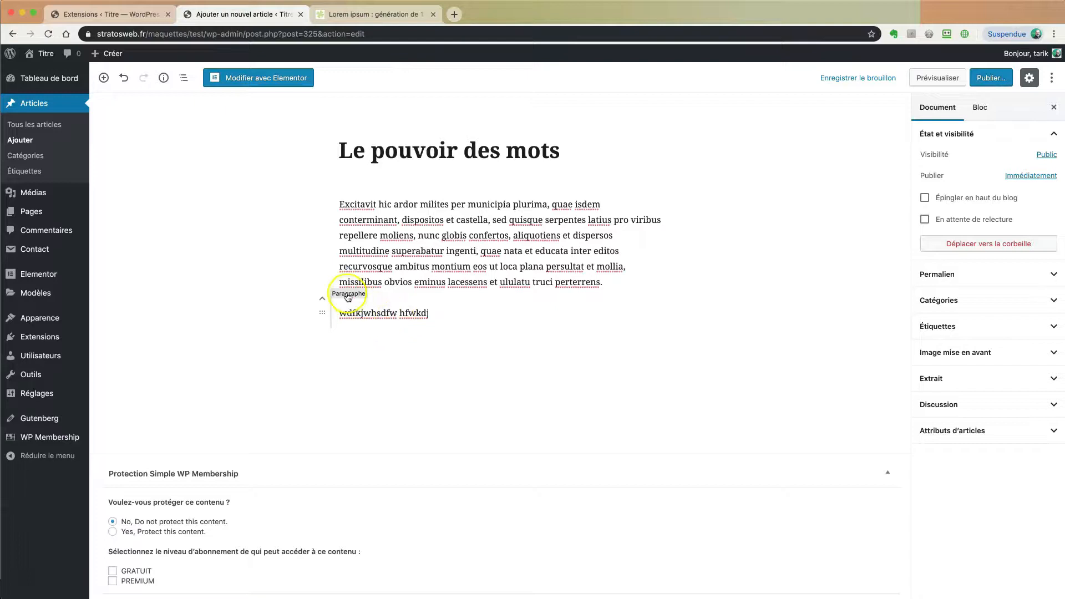
pyautogui.click(395, 153)
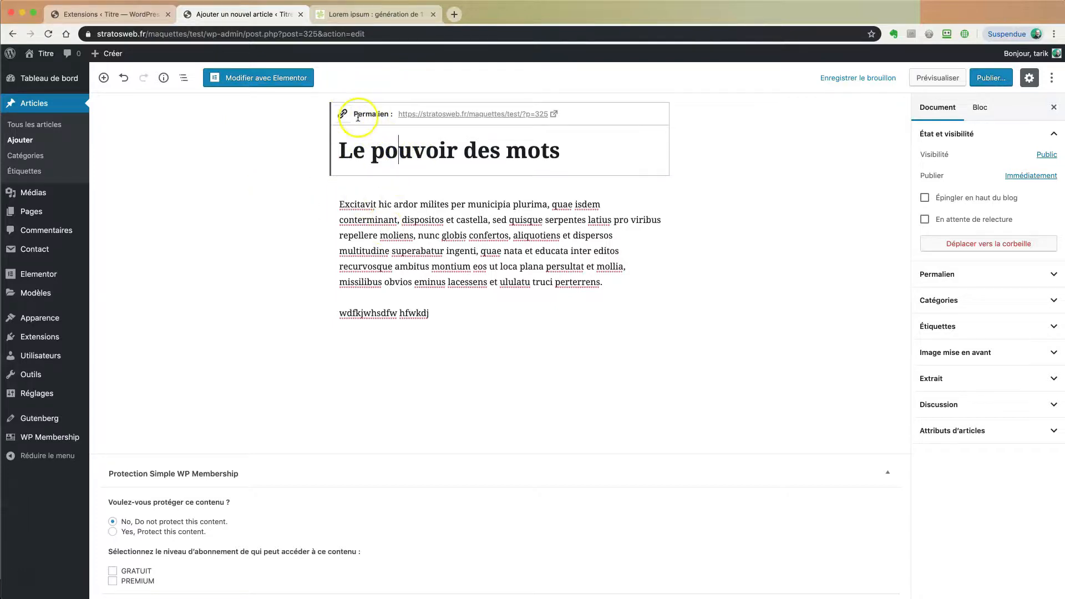
pyautogui.click(286, 168)
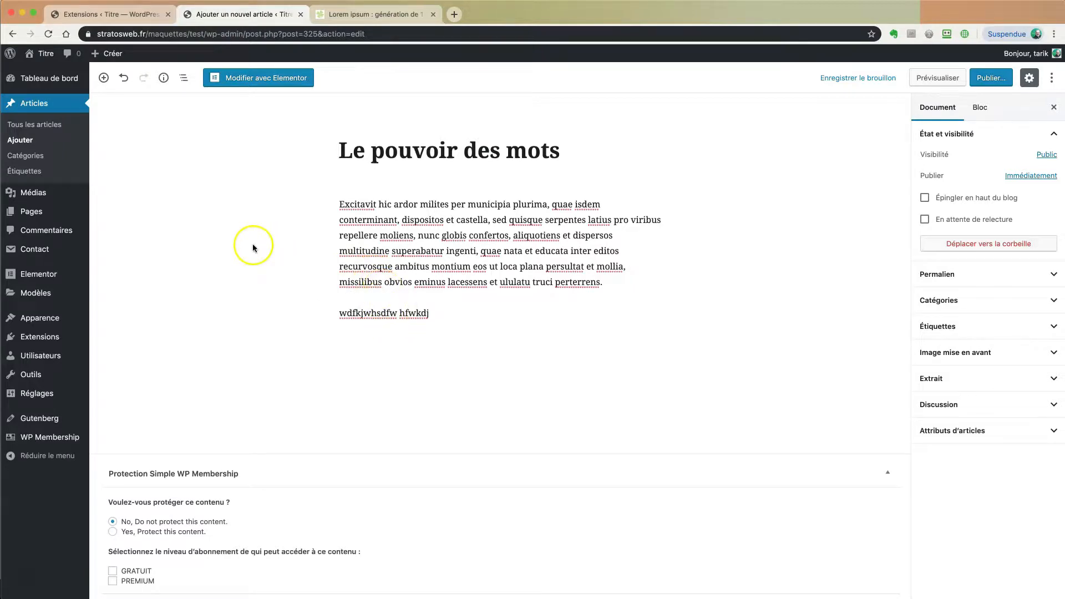
# Step: Copy the full text of the first paragraph and replace the second paragraph's dummy text with it
pyautogui.moveTo(604, 282); pyautogui.dragTo(336, 208)
pyautogui.press('super+c')
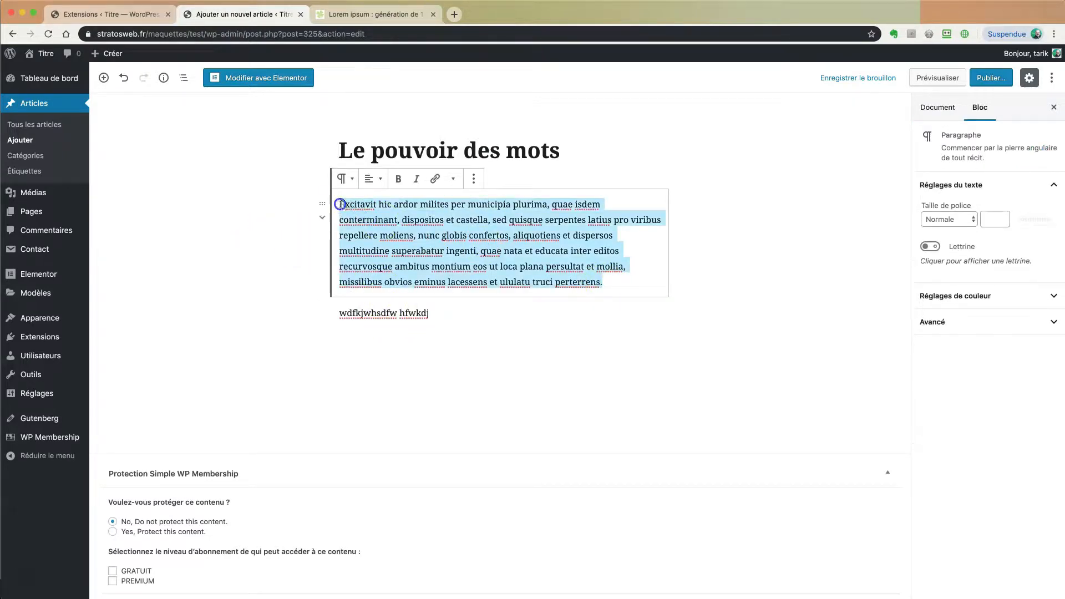
pyautogui.click(405, 313)
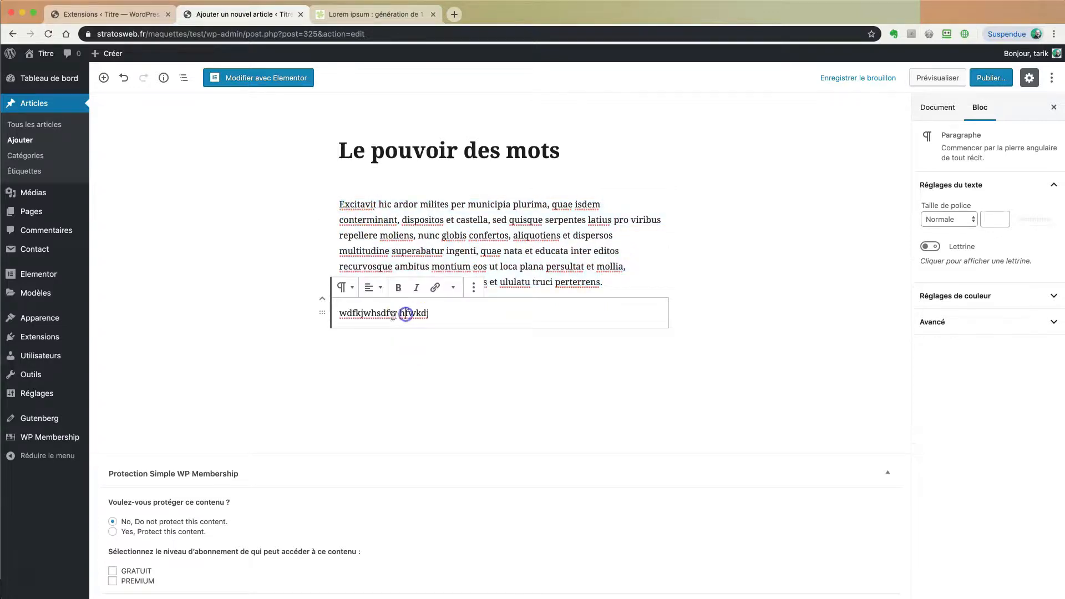
pyautogui.tripleClick(393, 314)
pyautogui.press('super+v')
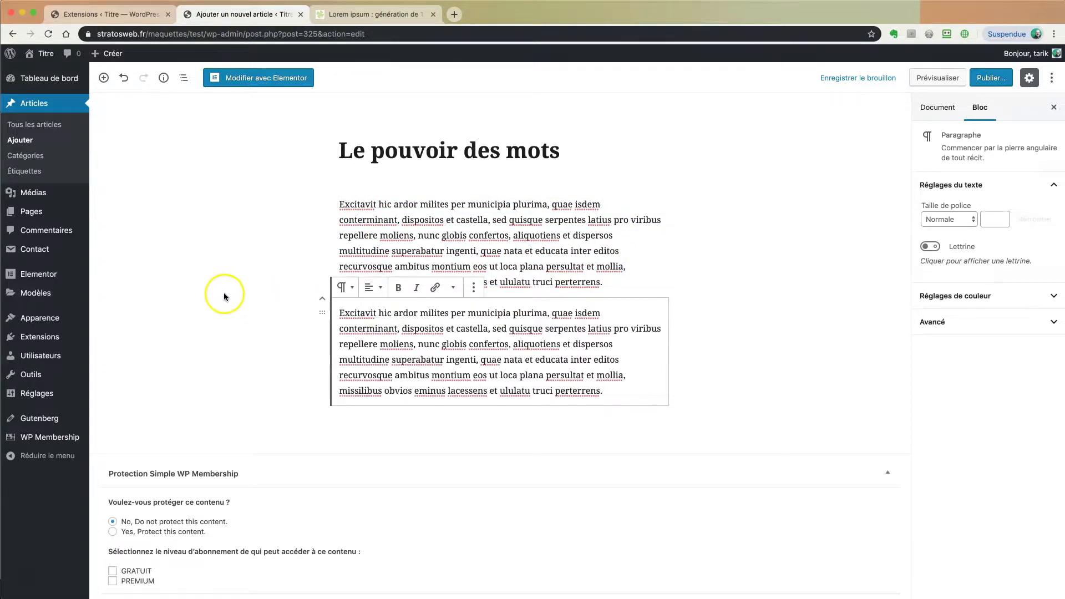
pyautogui.click(224, 294)
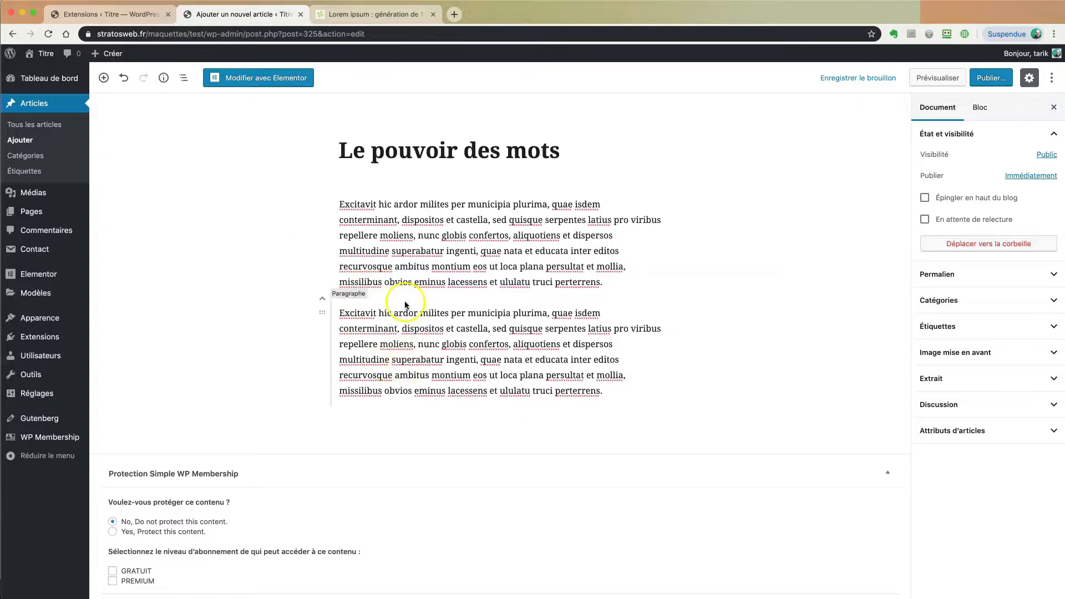
# Step: Insert a line break at the end of the second paragraph and add "Poiur jhsdkfjh" within the same block
pyautogui.click(602, 392)
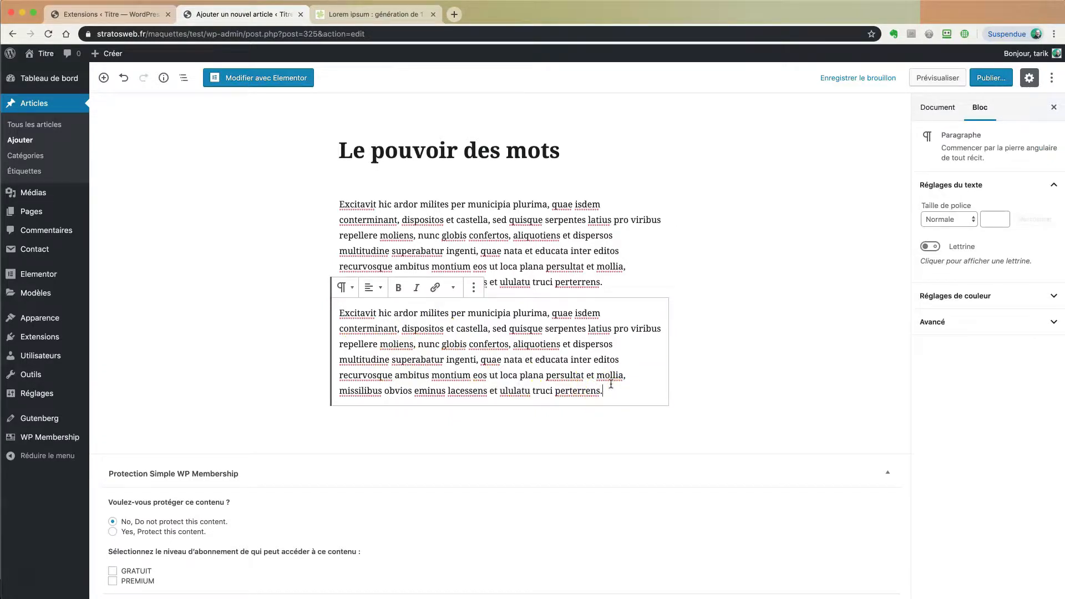
pyautogui.hotkey('shift', 'Return')
pyautogui.write('Poiur')
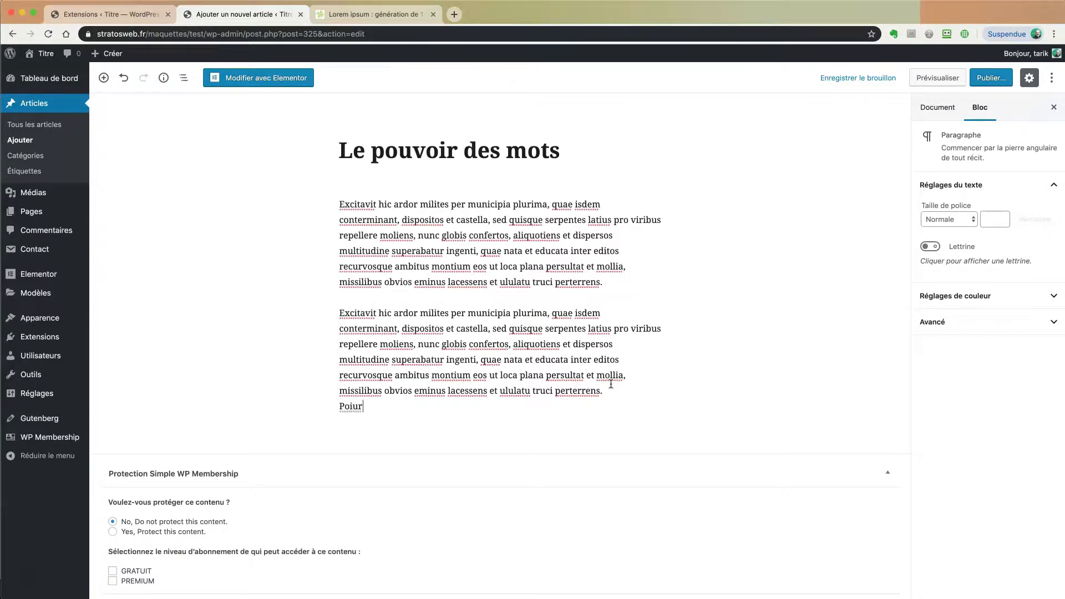
pyautogui.write(' jhsdkfjh')
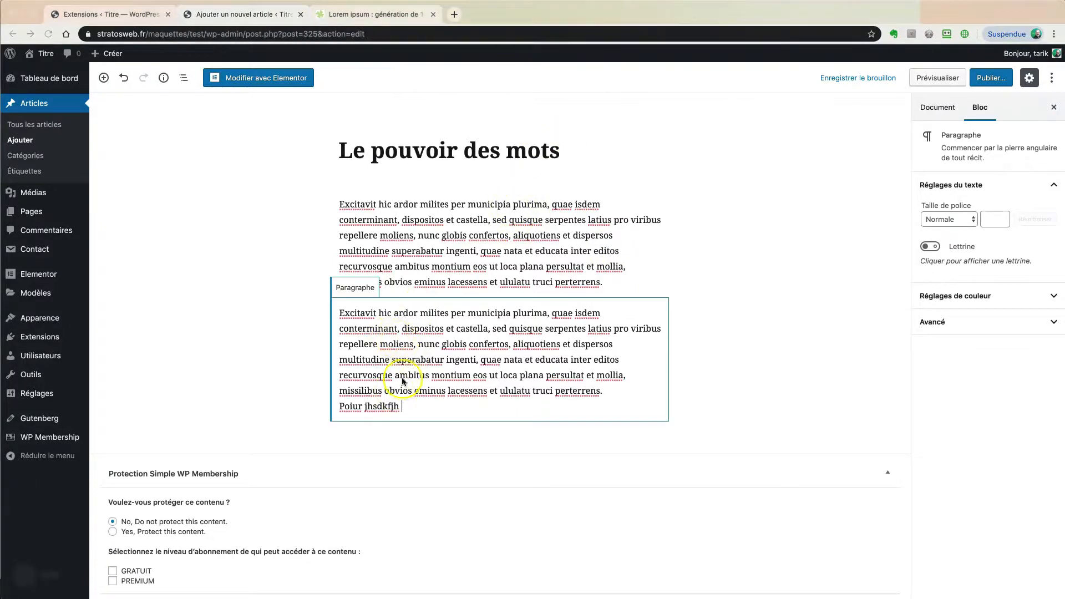
pyautogui.click(403, 400)
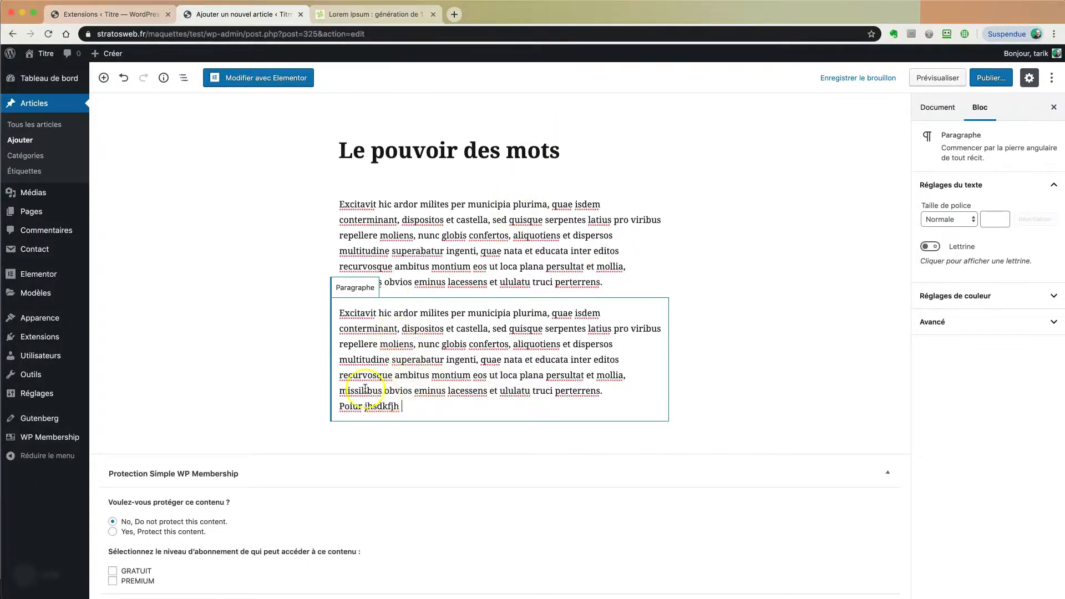
pyautogui.click(211, 328)
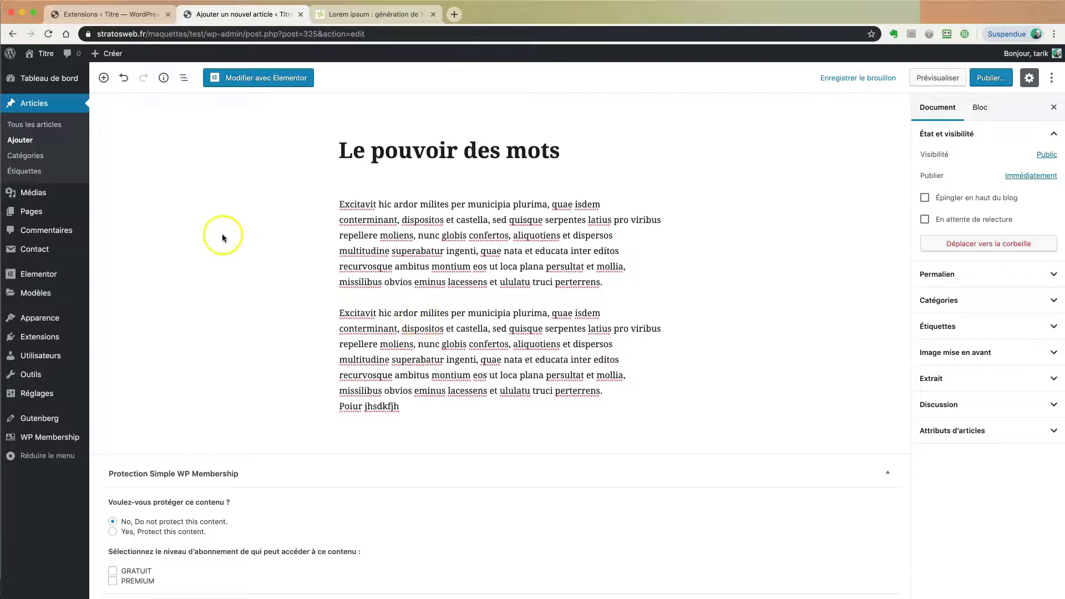
pyautogui.click(500, 259)
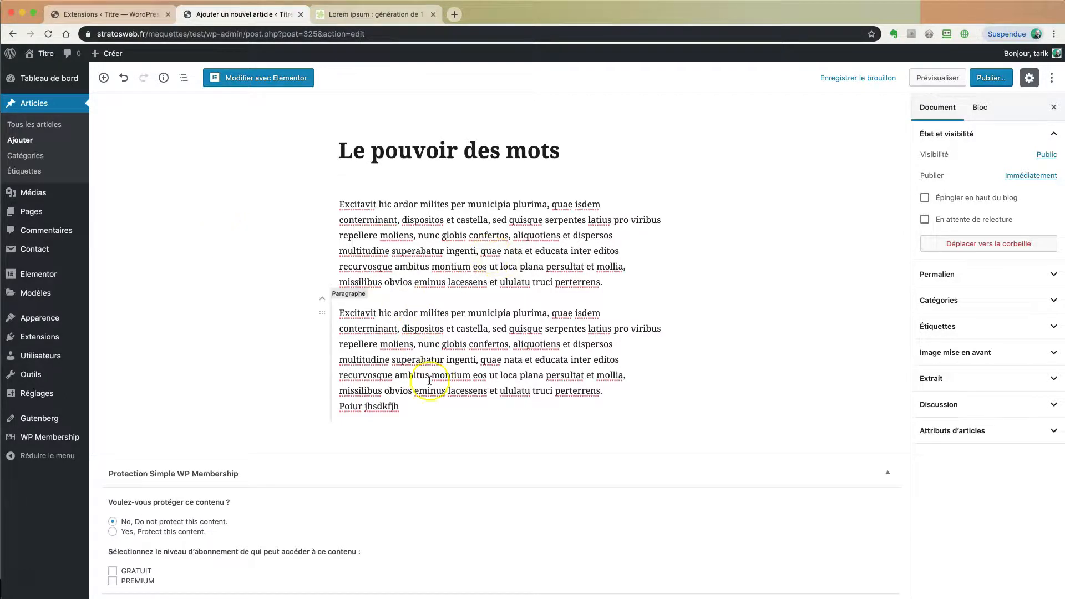
# Step: Delete everything after "conterminant, dispos" in the second paragraph block
pyautogui.click(410, 393)
pyautogui.click(277, 325)
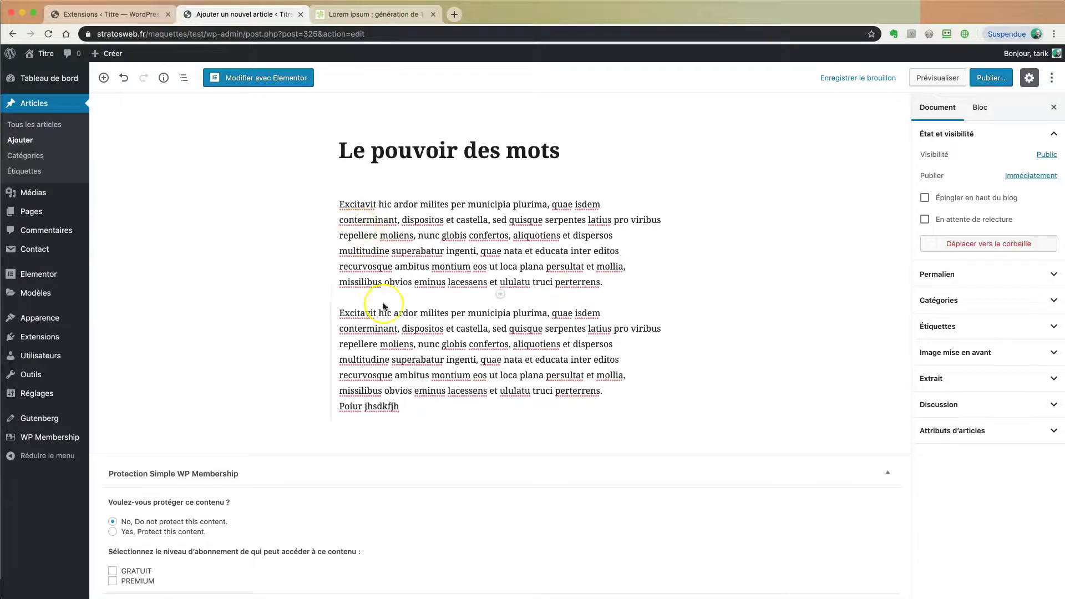
pyautogui.click(413, 329)
pyautogui.moveTo(430, 328); pyautogui.dragTo(455, 402)
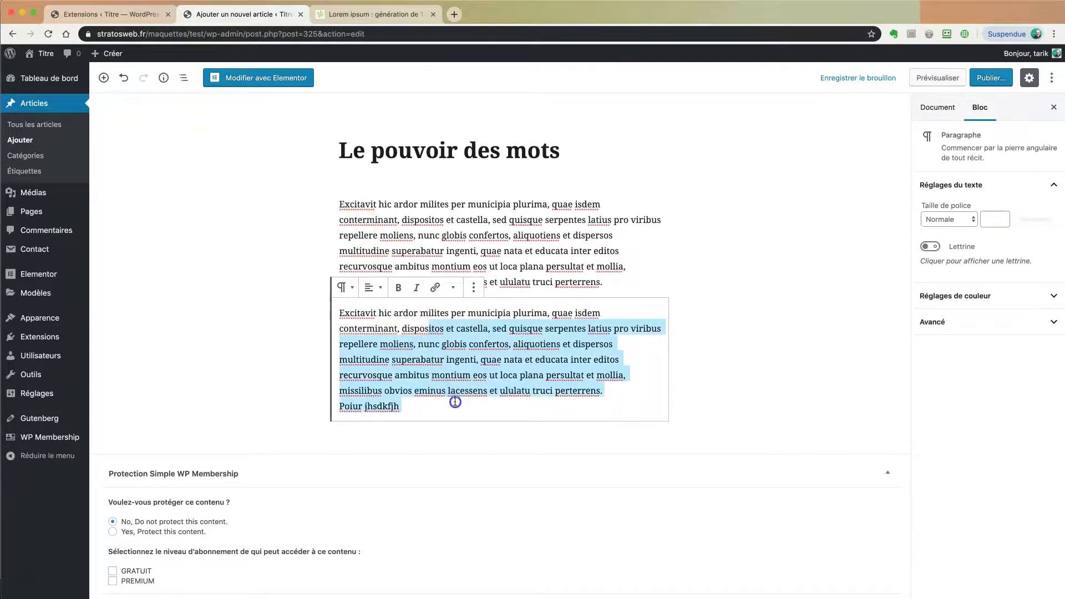
pyautogui.press('BackSpace')
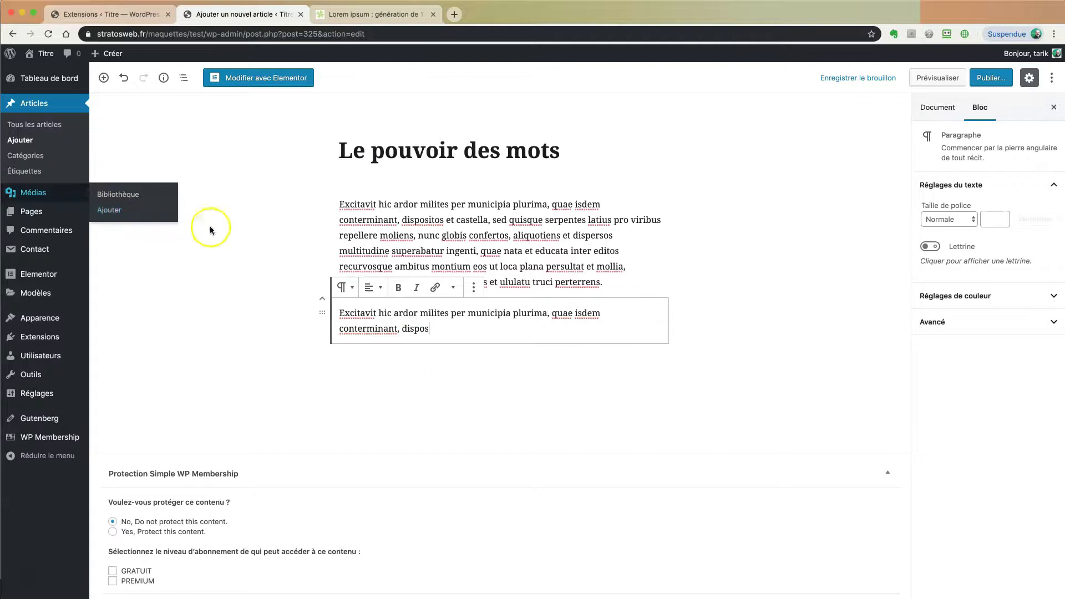
pyautogui.click(259, 233)
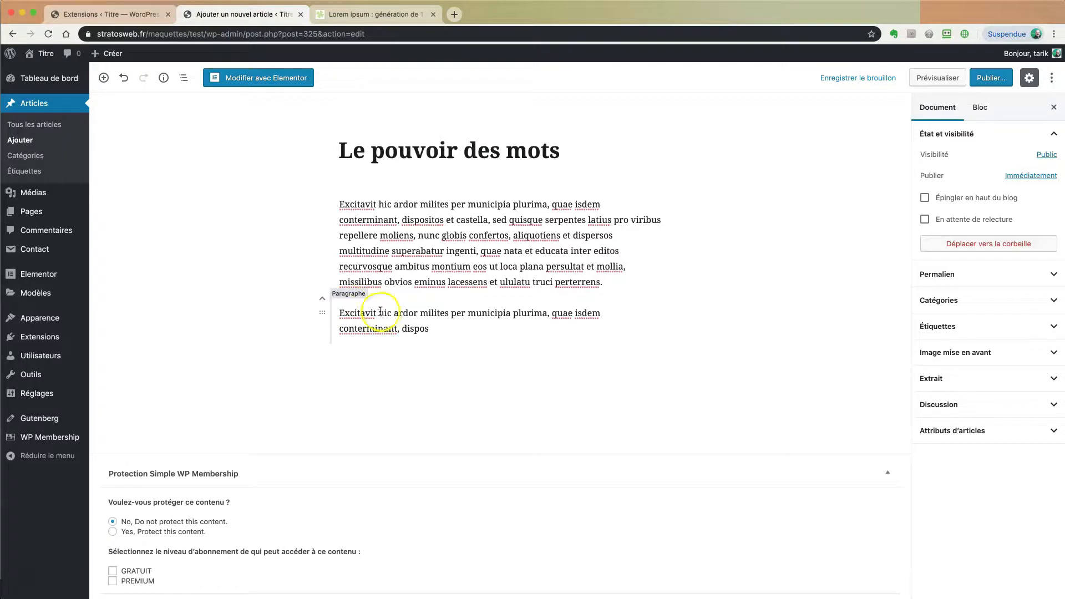
# Step: Move the shortened second paragraph block above the first one and return it below the long paragraph
pyautogui.click(322, 300)
pyautogui.click(322, 300)
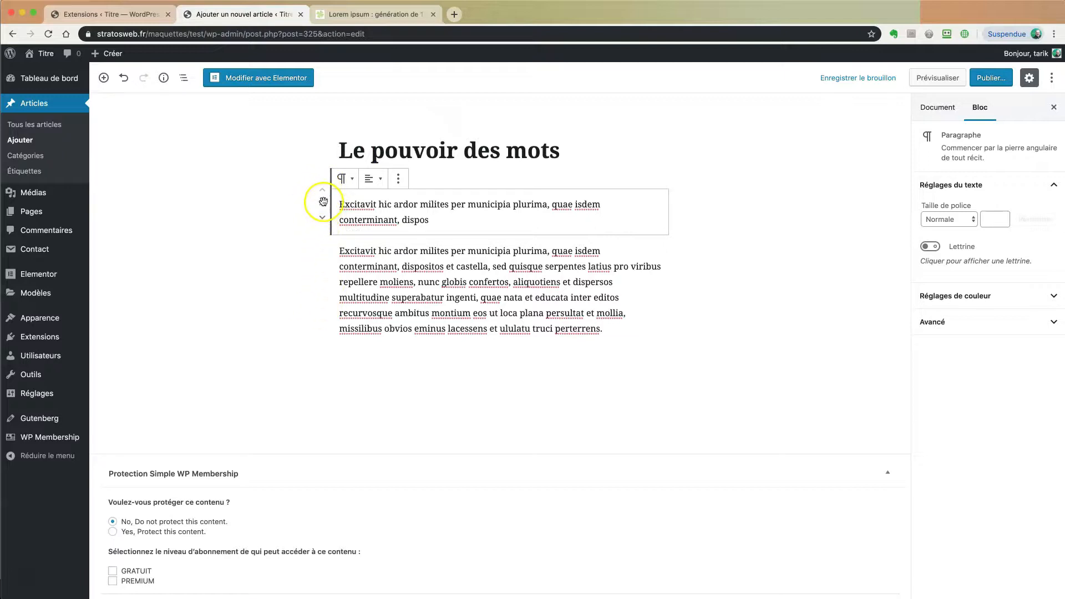
pyautogui.moveTo(322, 204); pyautogui.dragTo(320, 371)
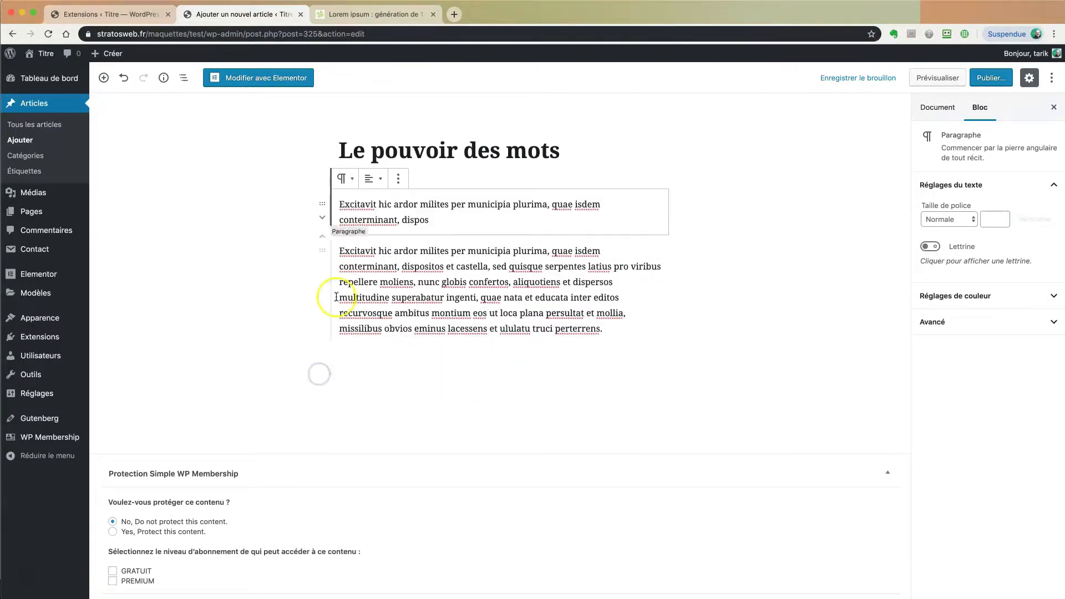
pyautogui.moveTo(318, 198); pyautogui.dragTo(332, 332)
pyautogui.moveTo(323, 249); pyautogui.dragTo(320, 174)
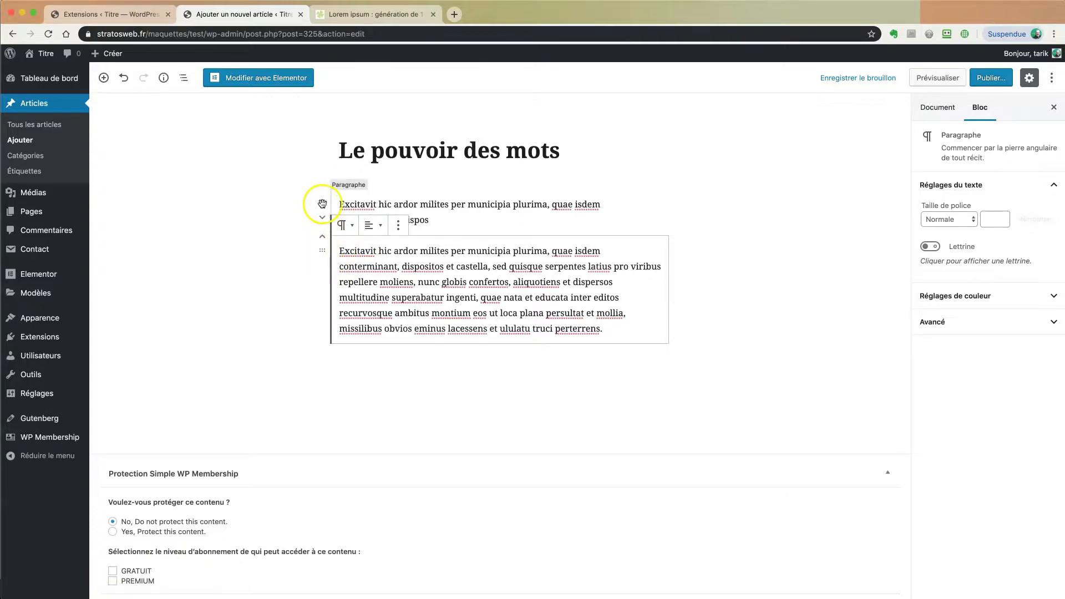
pyautogui.click(323, 203)
pyautogui.moveTo(322, 205); pyautogui.dragTo(551, 326)
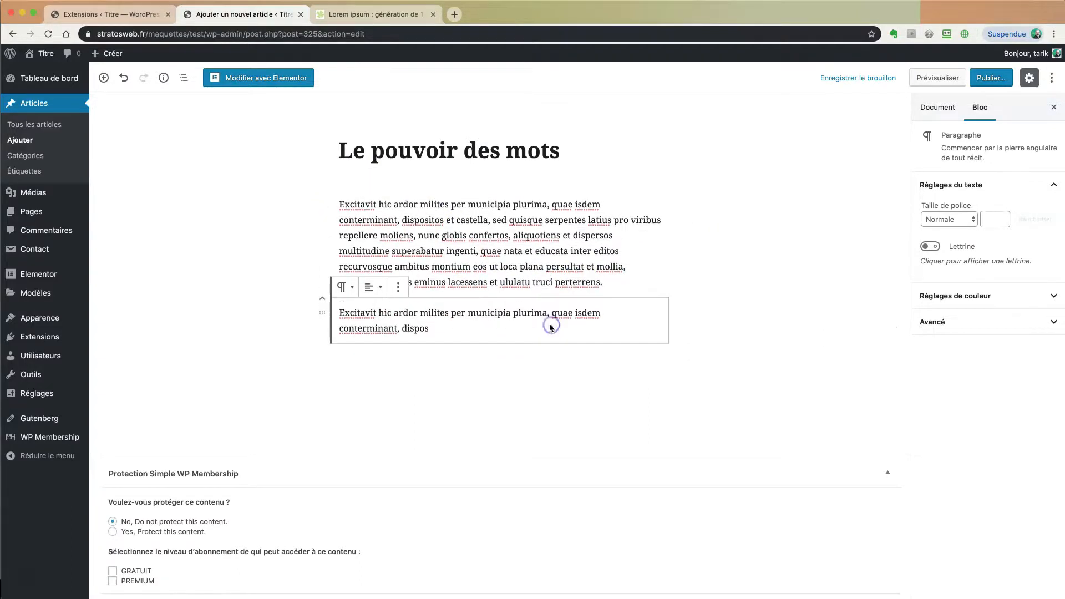
pyautogui.click(274, 256)
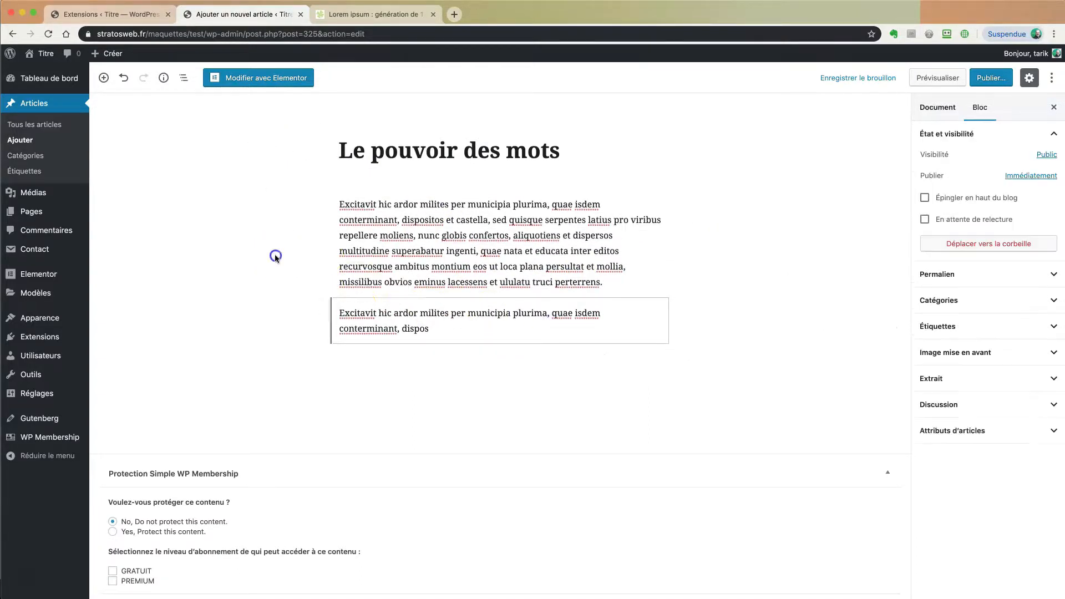
pyautogui.click(309, 183)
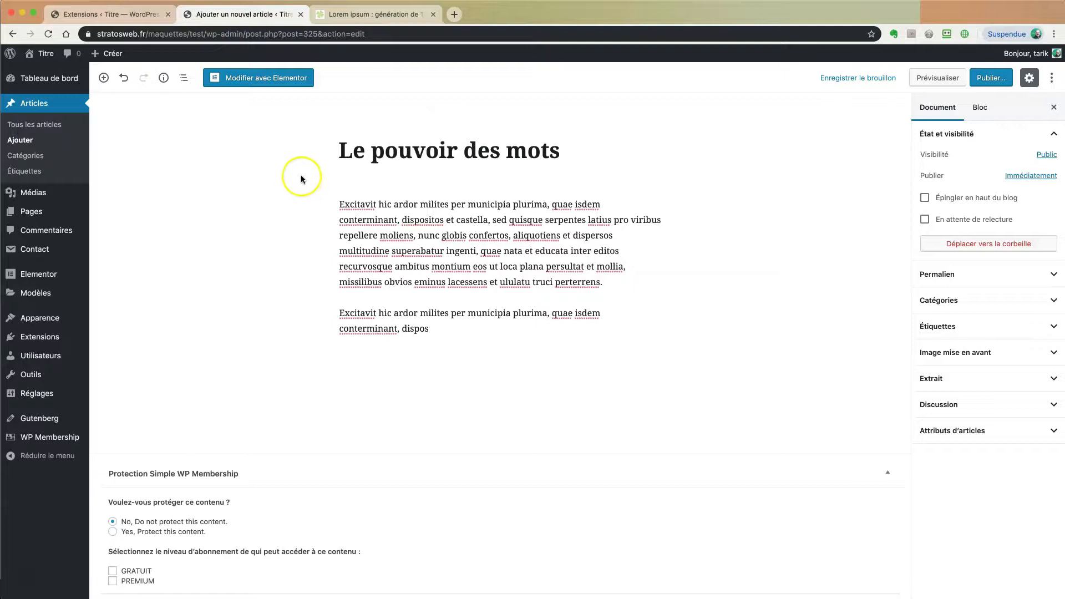
# Step: Examine the available blocks in the categories Les plus utilisés, Blocs communs, Mise en forme, Mise en page and Widgets
pyautogui.click(103, 79)
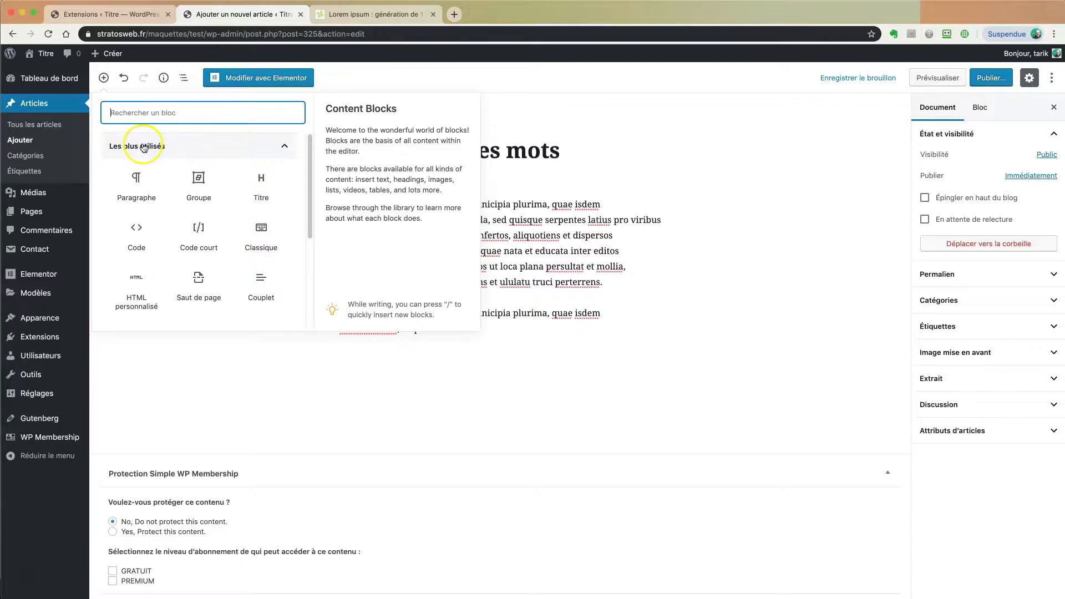
pyautogui.click(282, 147)
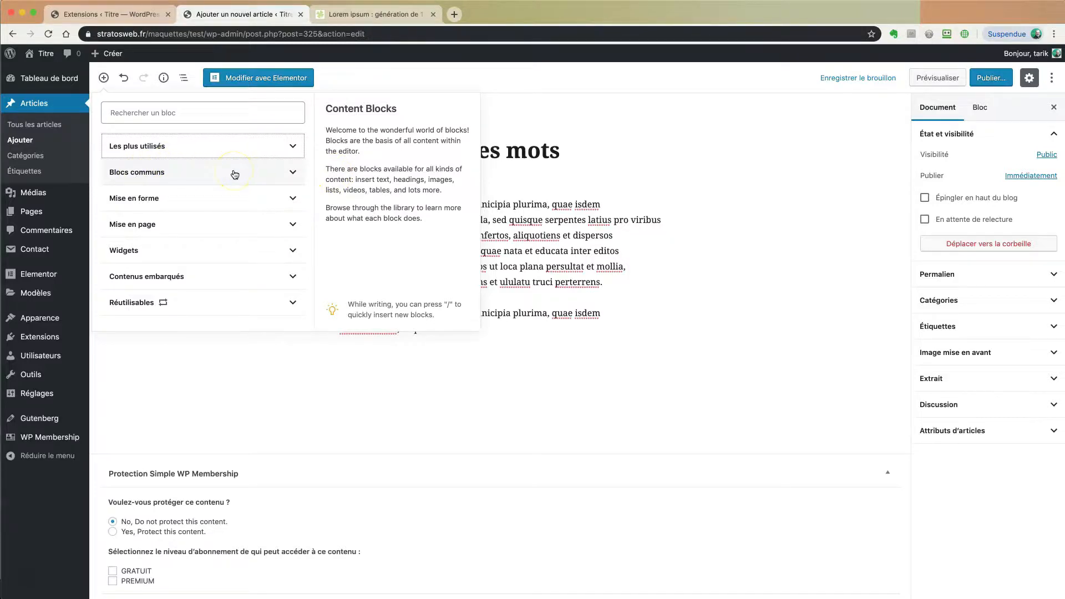
pyautogui.click(291, 174)
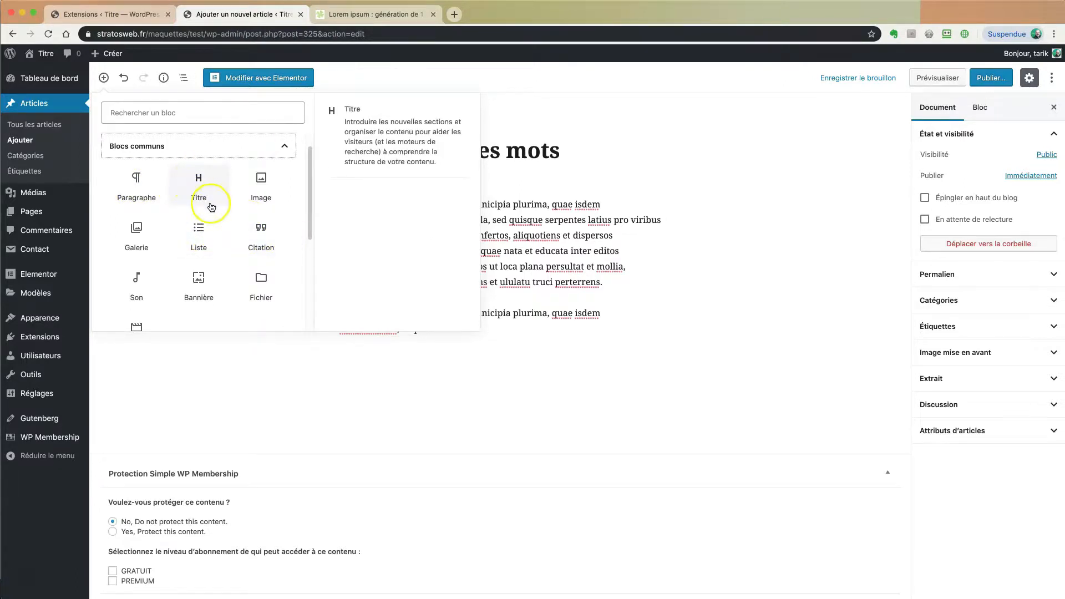
pyautogui.scroll(-2, 207, 205)
pyautogui.scroll(3, 205, 154)
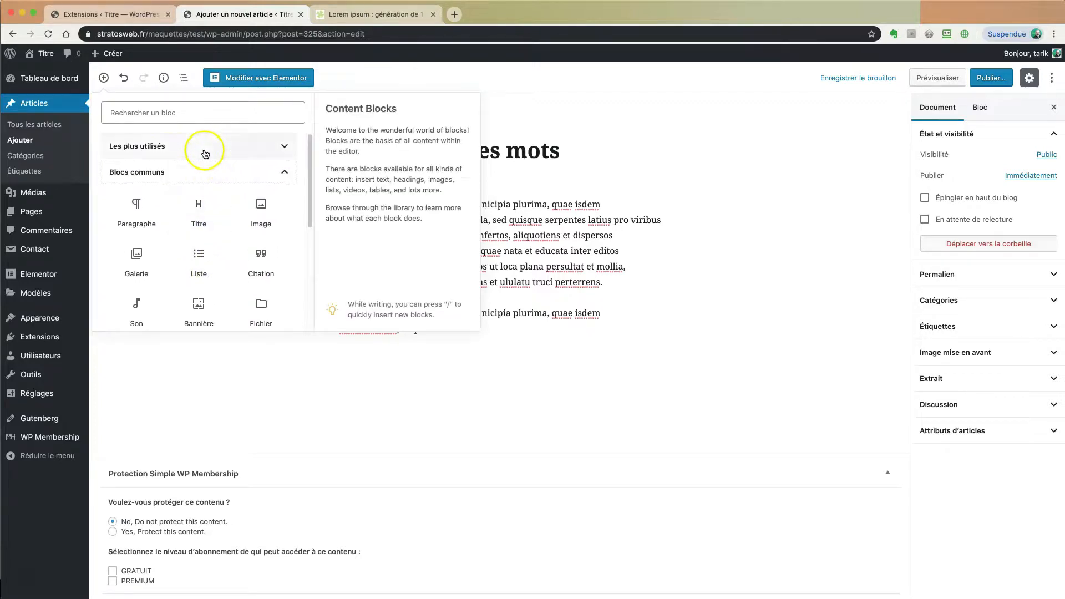
pyautogui.click(183, 173)
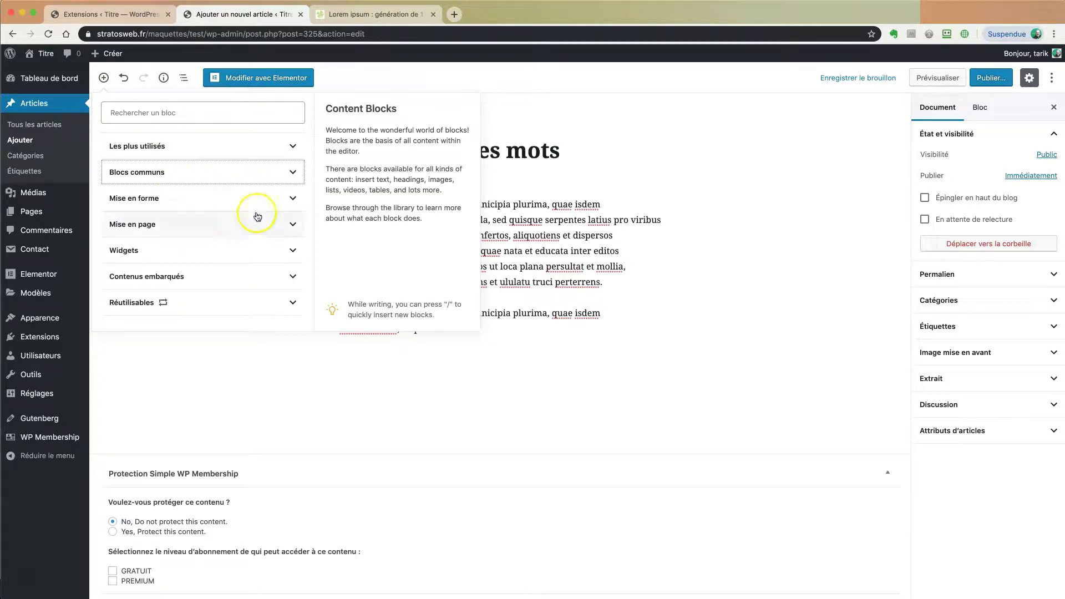
pyautogui.click(293, 200)
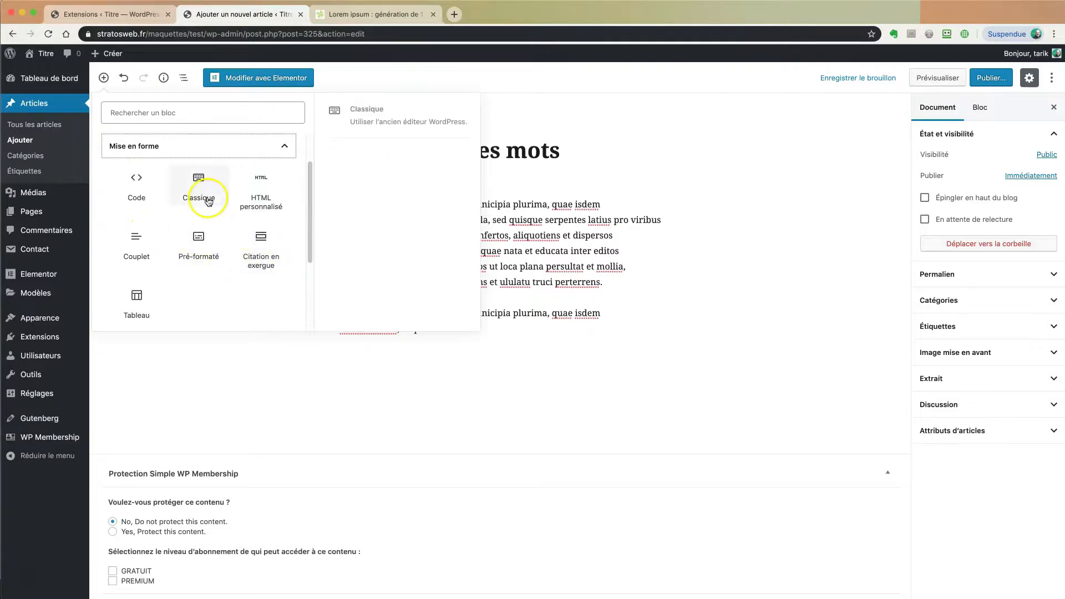
pyautogui.click(284, 147)
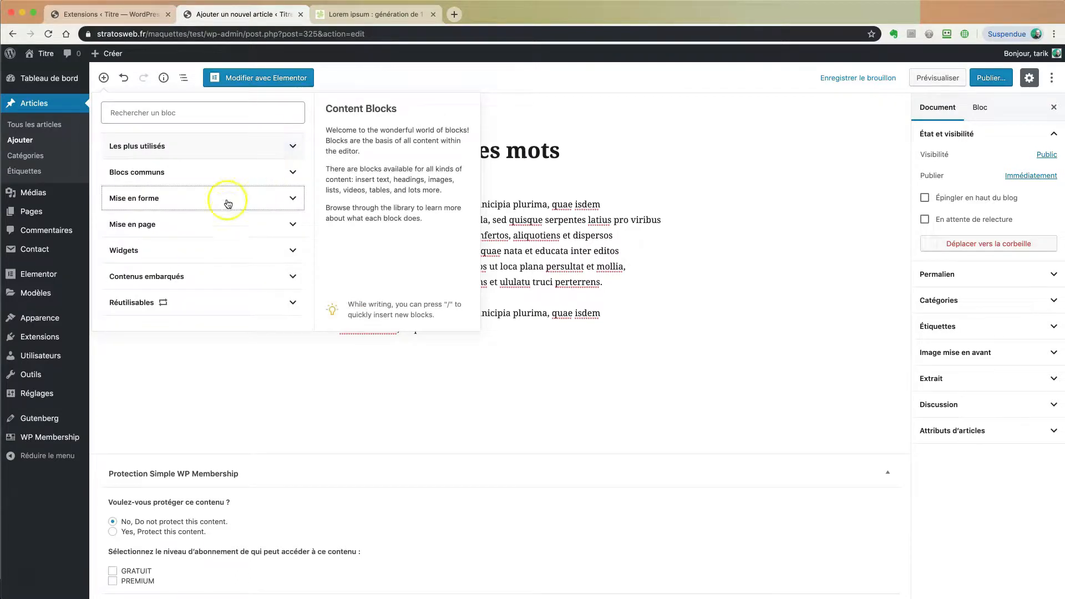
pyautogui.click(286, 223)
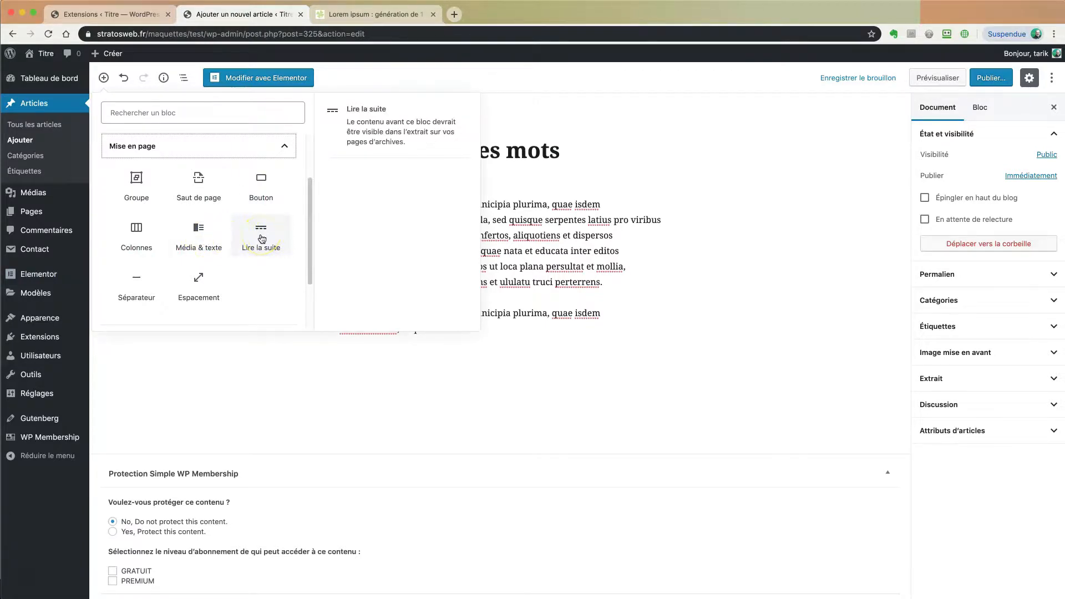
pyautogui.click(255, 148)
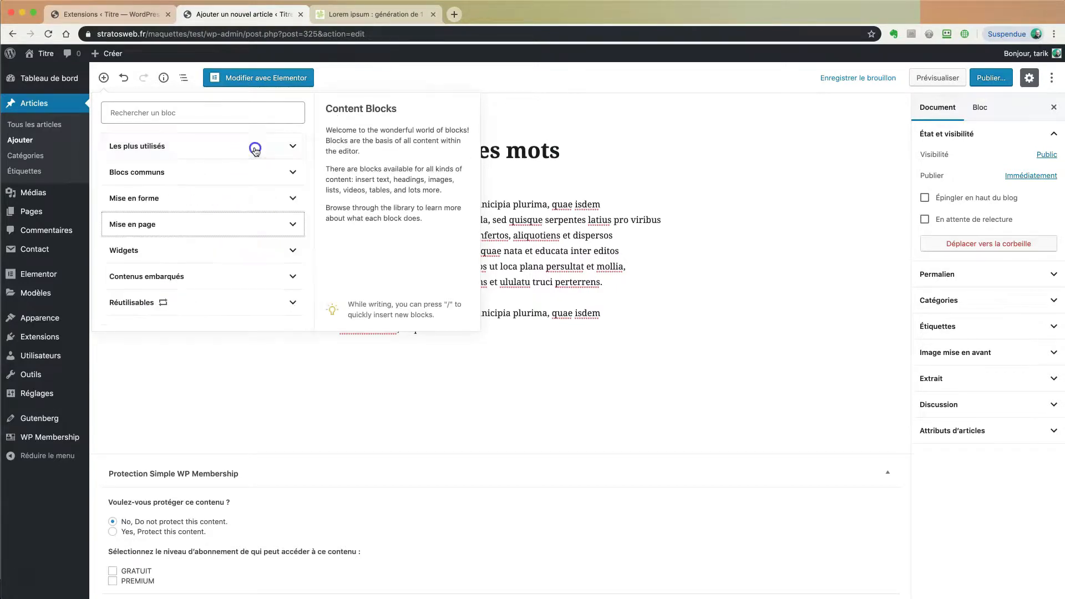
pyautogui.click(220, 254)
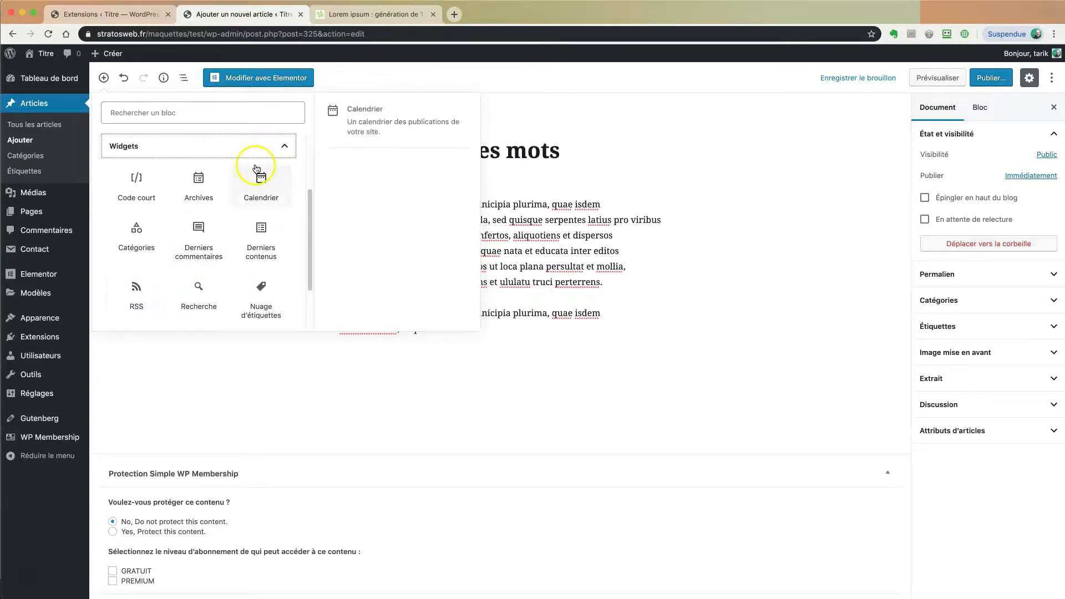
pyautogui.click(281, 147)
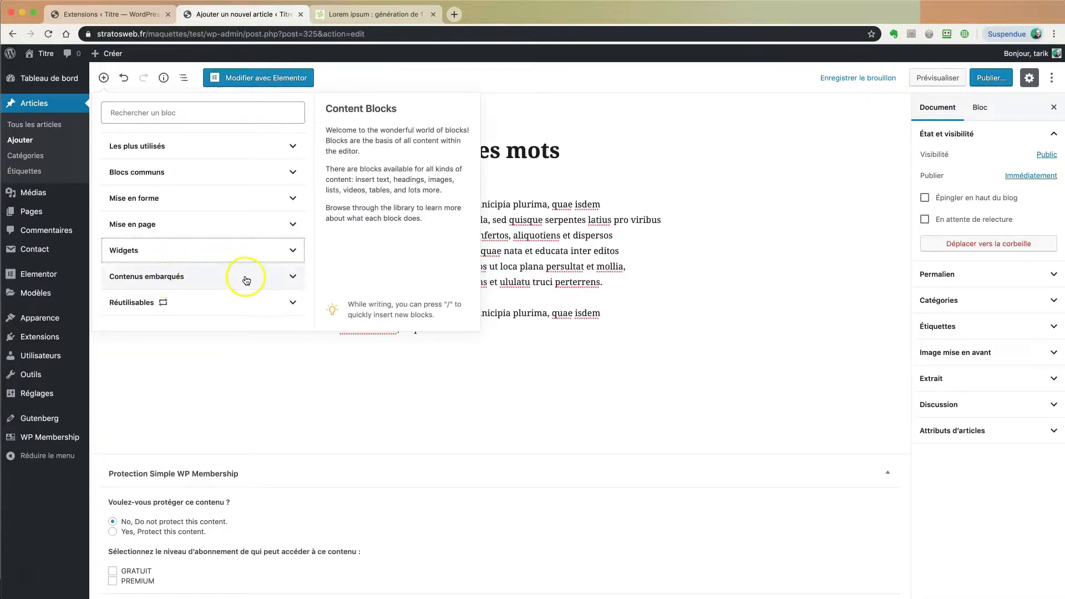
# Step: Insert a YouTube block from the Contenus embarqués category below the second paragraph
pyautogui.click(281, 277)
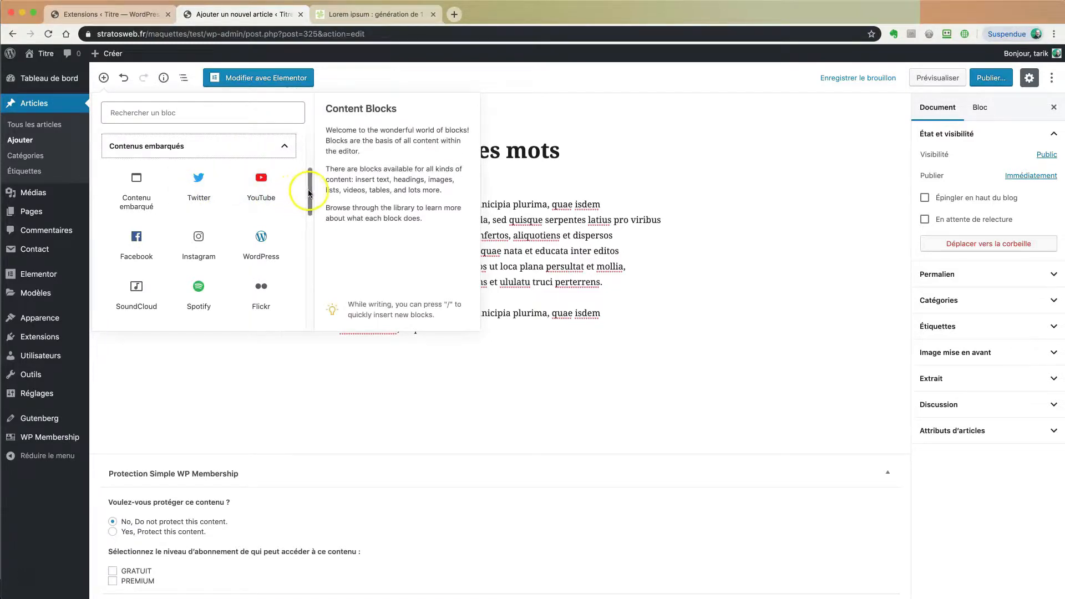
pyautogui.moveTo(309, 193); pyautogui.dragTo(310, 249)
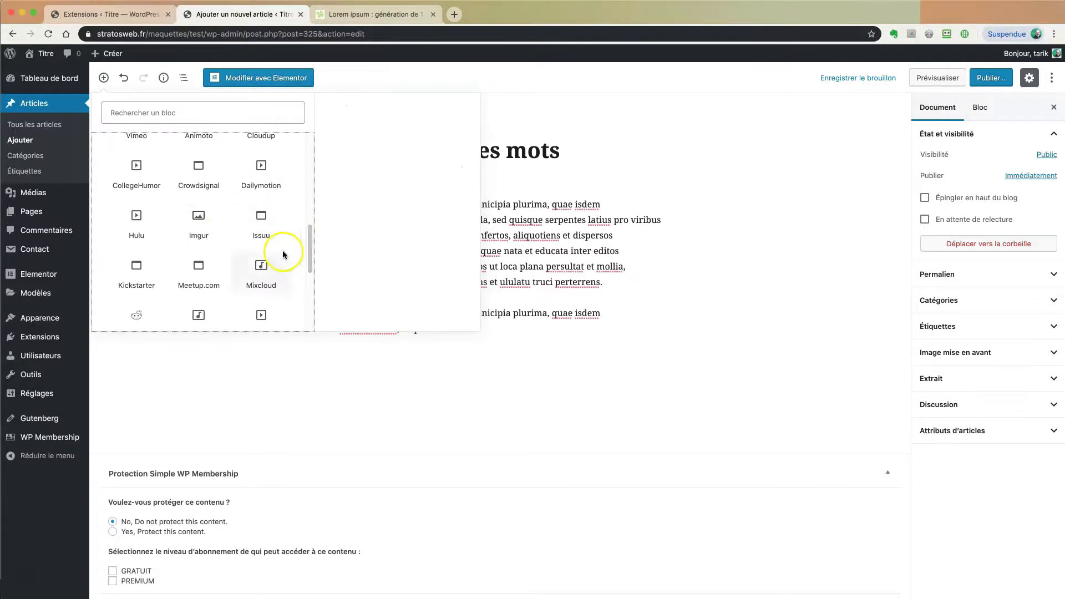
pyautogui.moveTo(311, 248); pyautogui.dragTo(305, 203)
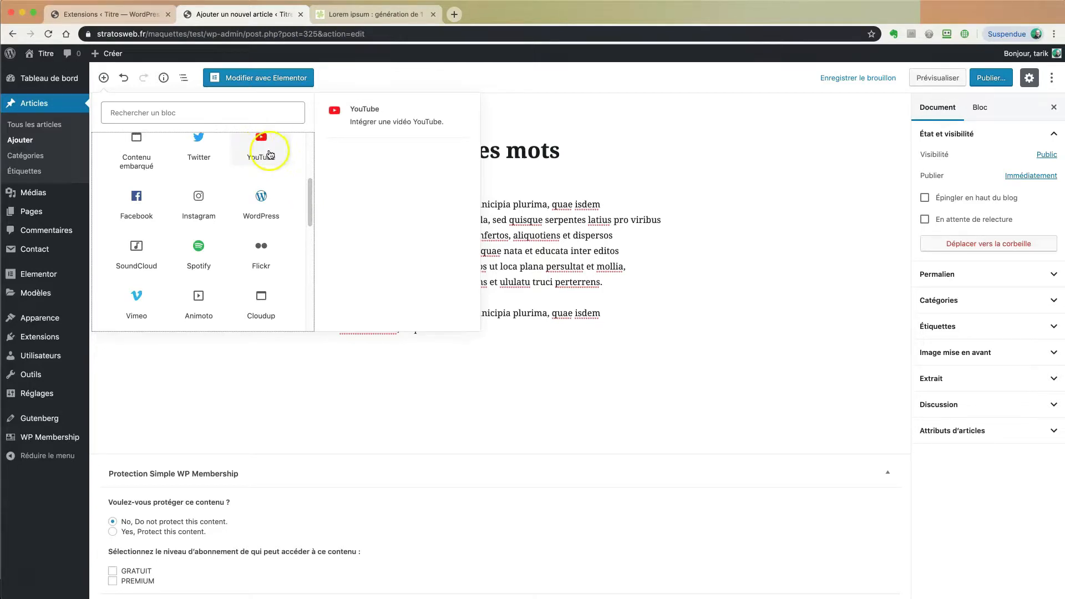
pyautogui.click(260, 152)
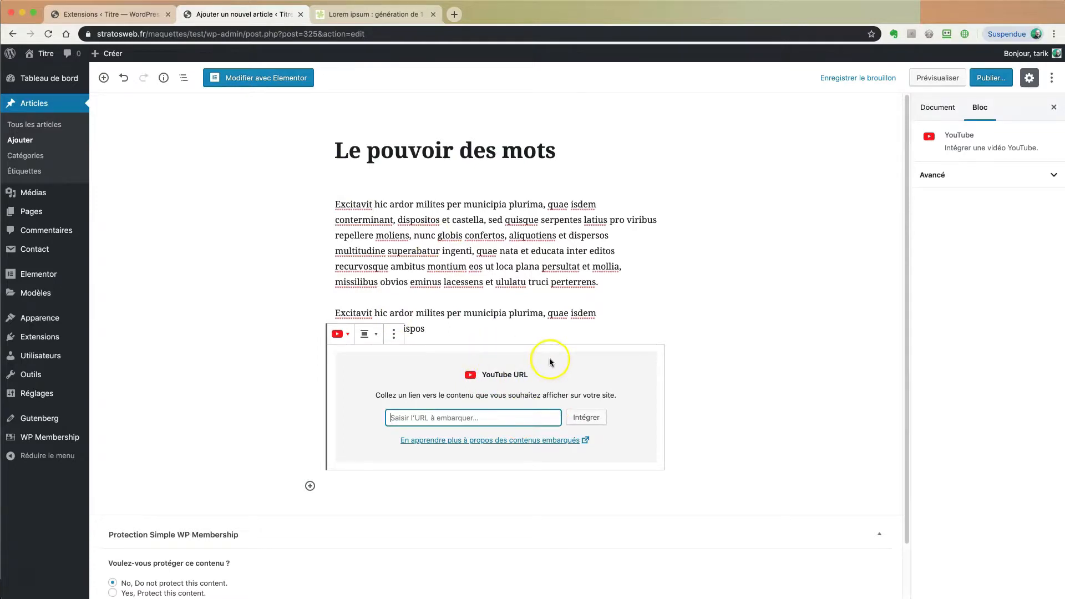
# Step: Open YouTube in a new browser tab, open the "Ça : Chapitre 2 - Bande Annonce Finale (VF)" trailer and pause it
pyautogui.click(454, 13)
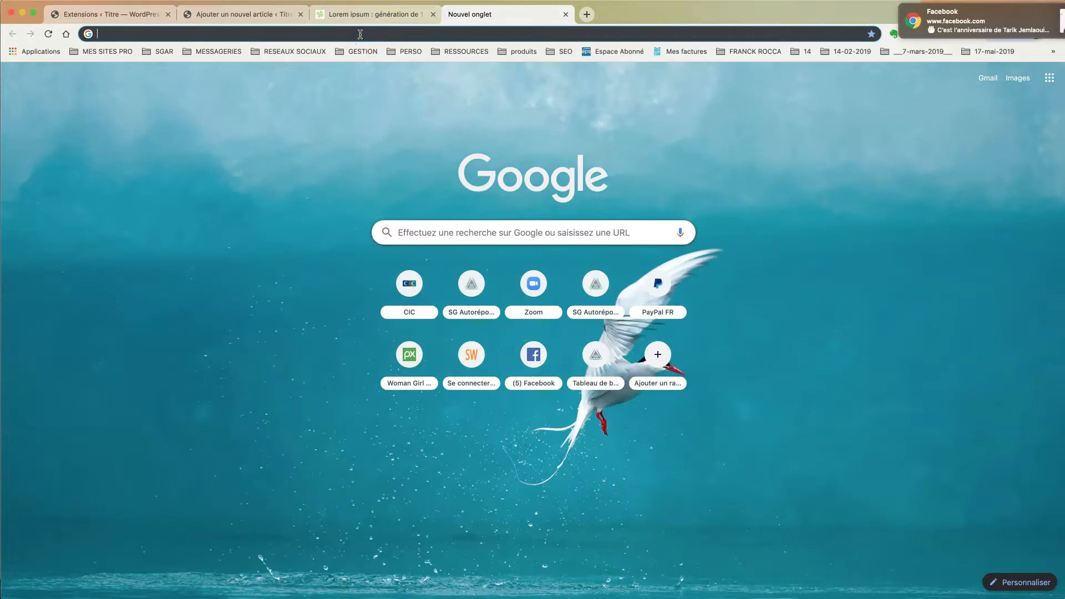
pyautogui.write('youtube')
pyautogui.press('Return')
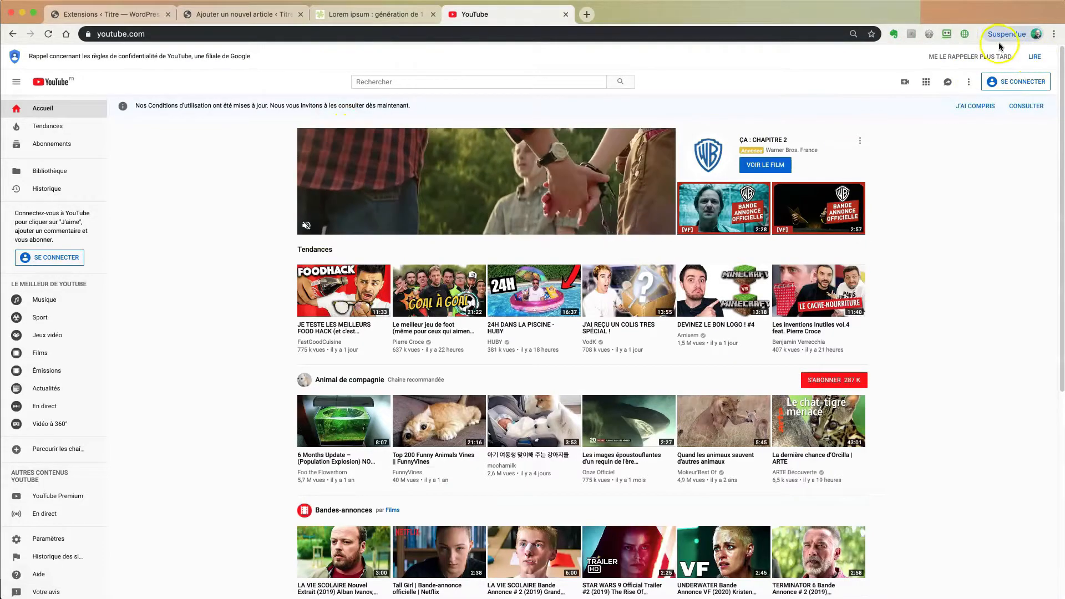
pyautogui.click(707, 208)
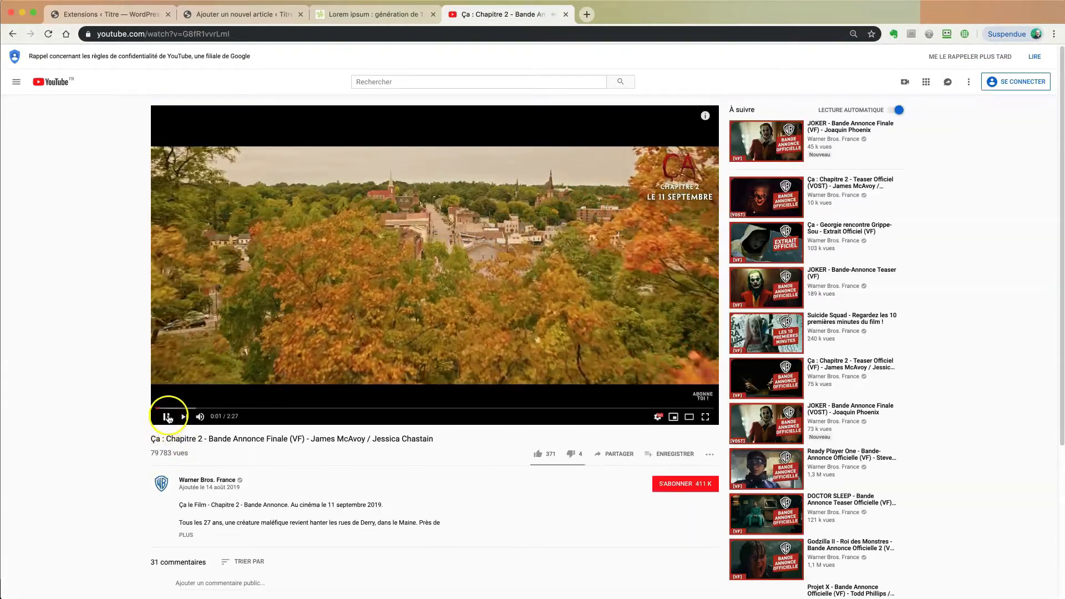
pyautogui.click(167, 417)
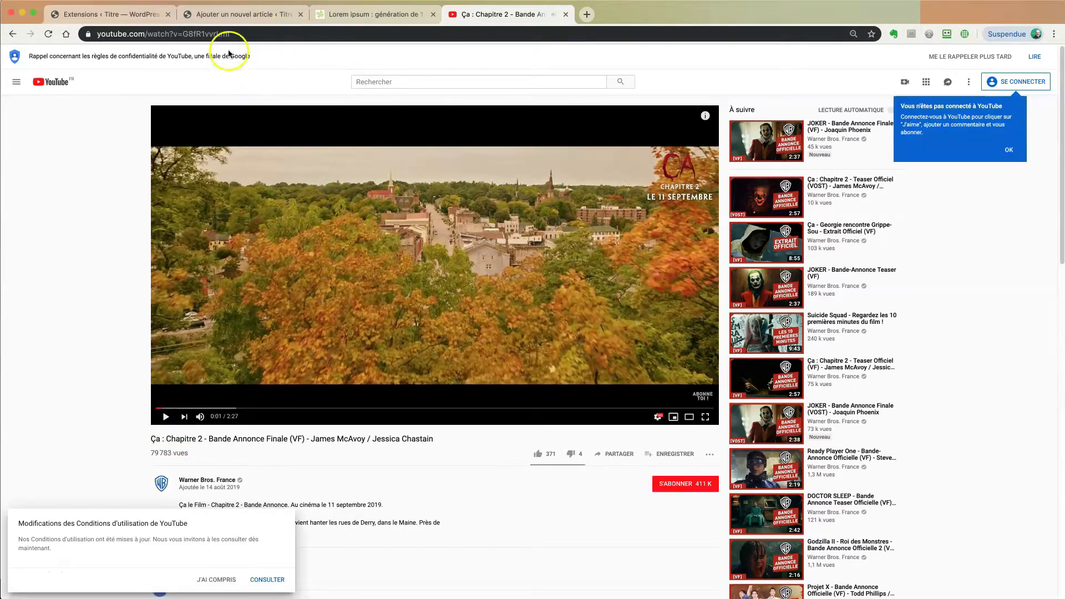
# Step: Copy the web address of the open trailer video
pyautogui.click(210, 34)
pyautogui.press('super+c')
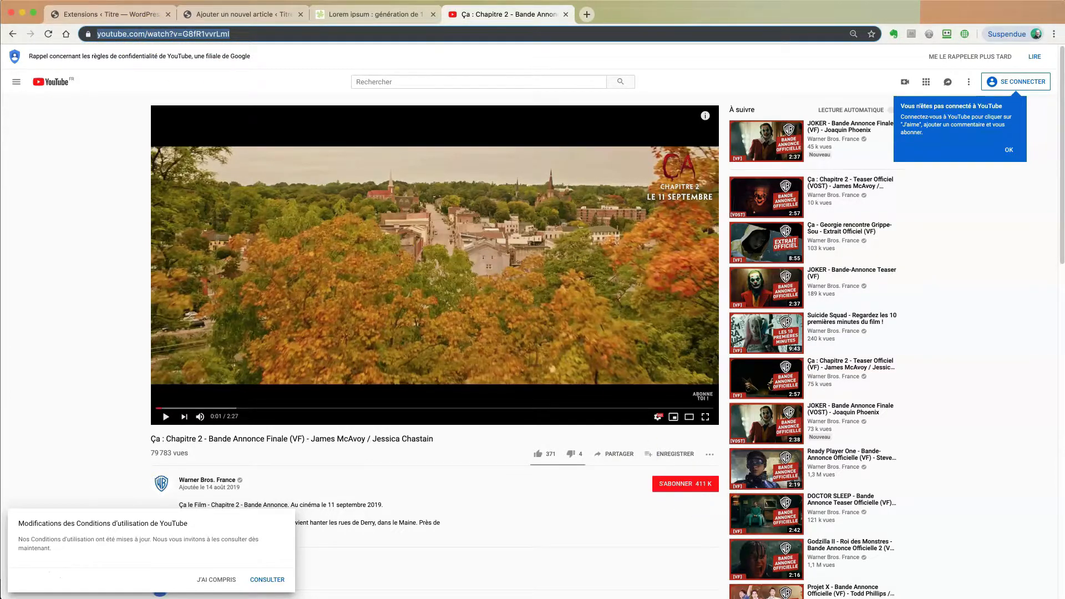
pyautogui.rightClick(172, 35)
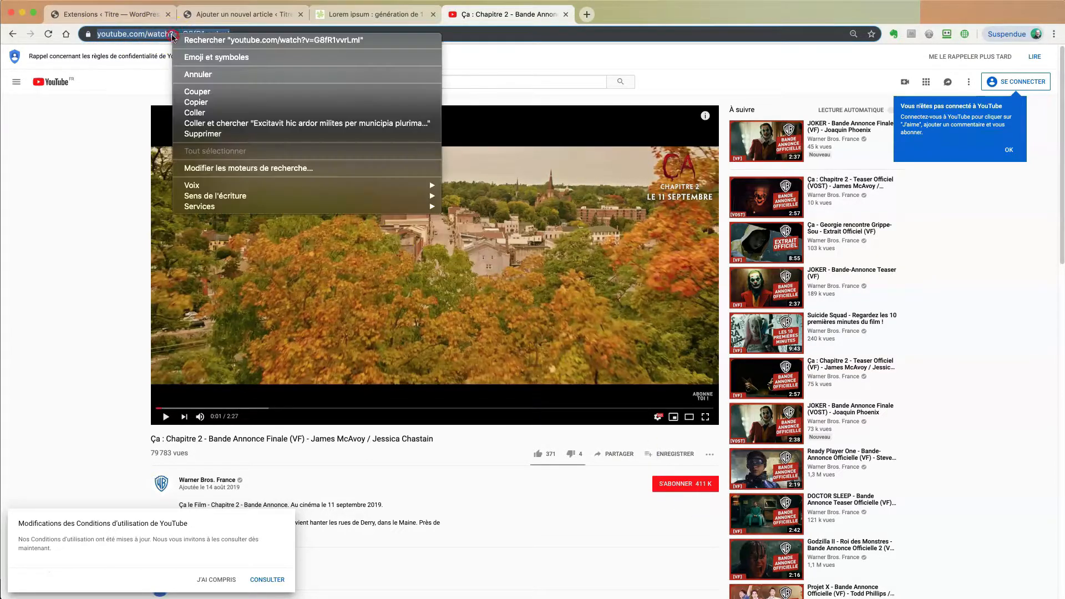
pyautogui.click(219, 102)
# Step: Return to the article, paste the copied video link as the YouTube block's URL and embed the video
pyautogui.click(246, 14)
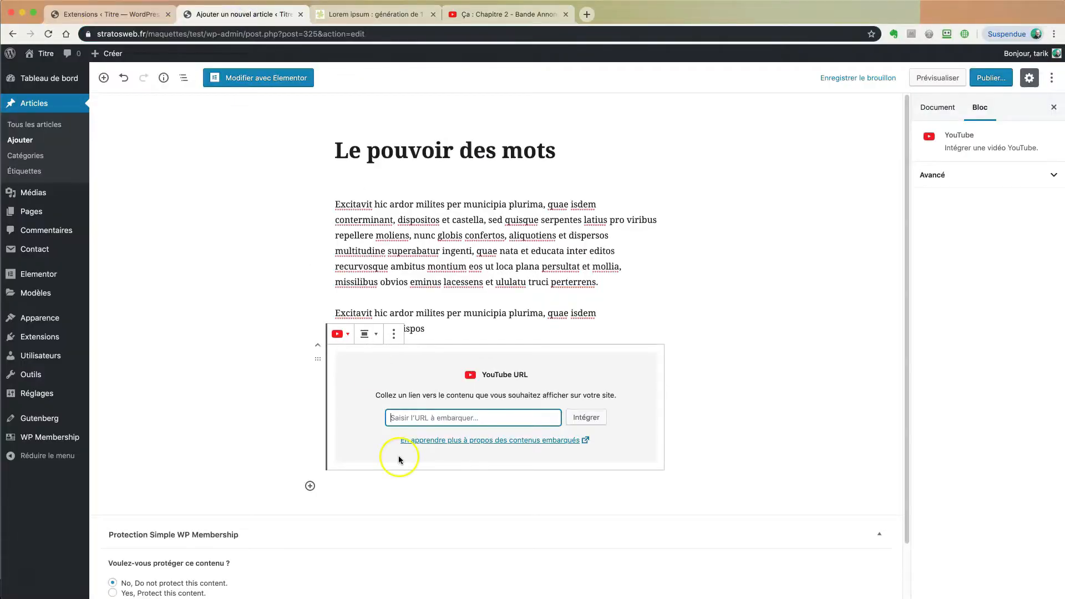
pyautogui.click(391, 418)
pyautogui.rightClick(396, 417)
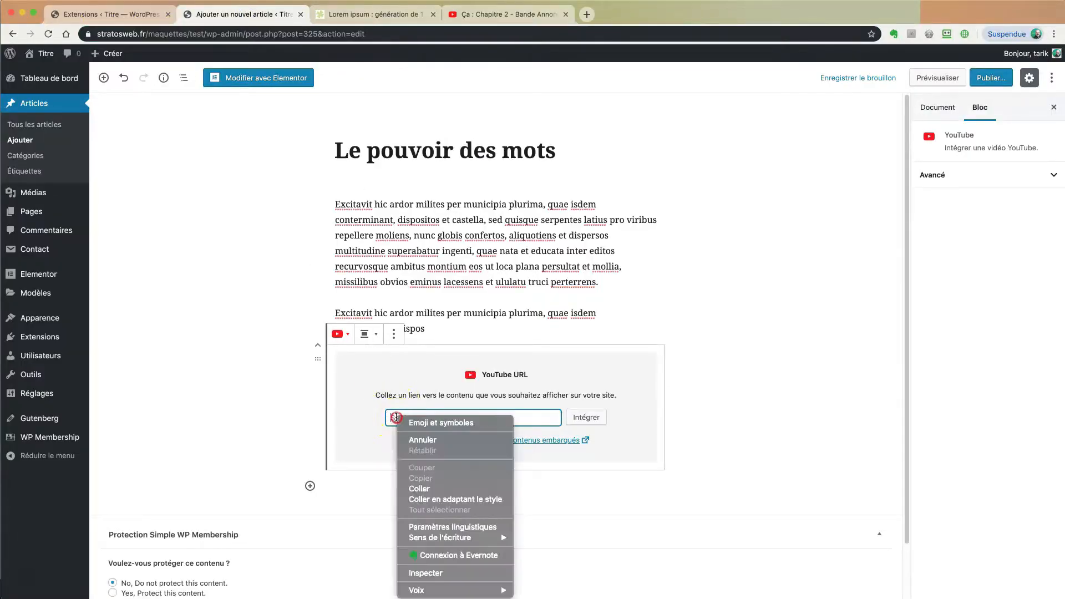
pyautogui.click(418, 489)
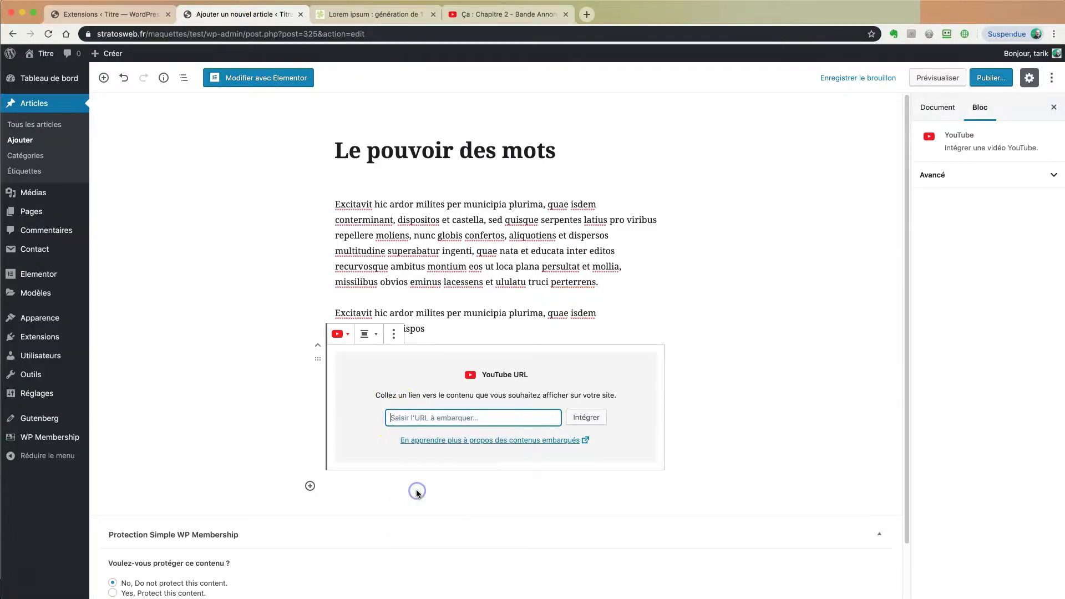
pyautogui.click(591, 418)
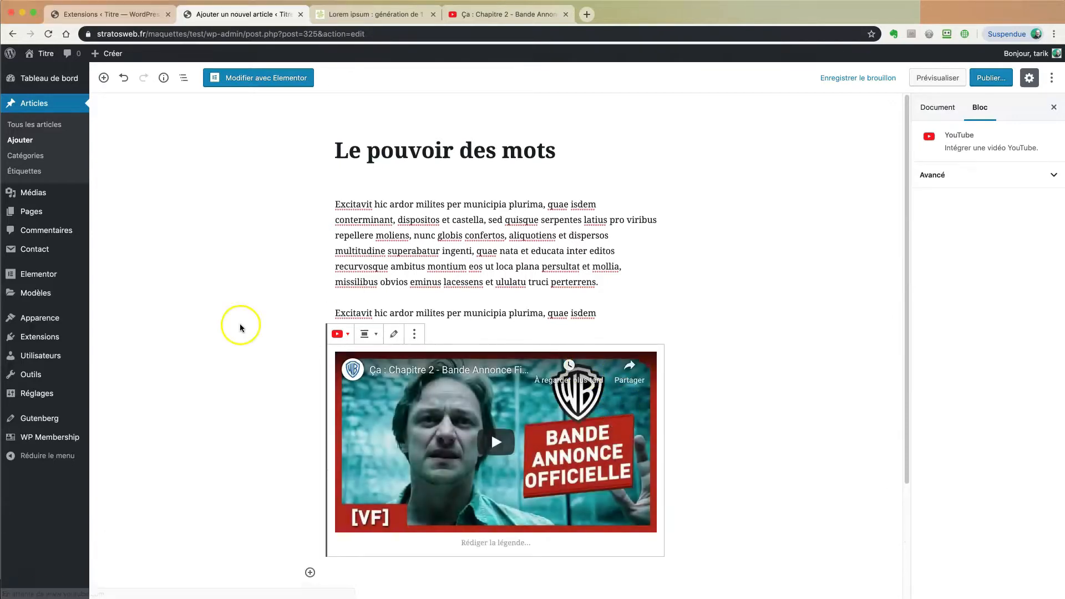
# Step: Reopen the embedded YouTube block's URL for editing and embed the same video link again
pyautogui.click(241, 327)
pyautogui.scroll(-4, 747, 422)
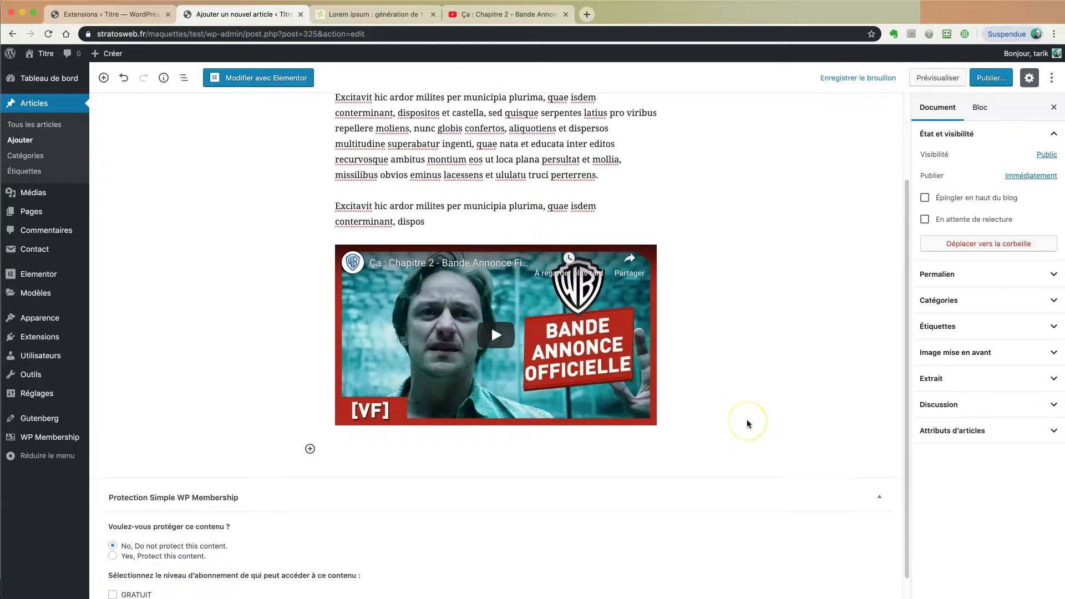
pyautogui.scroll(3, 727, 405)
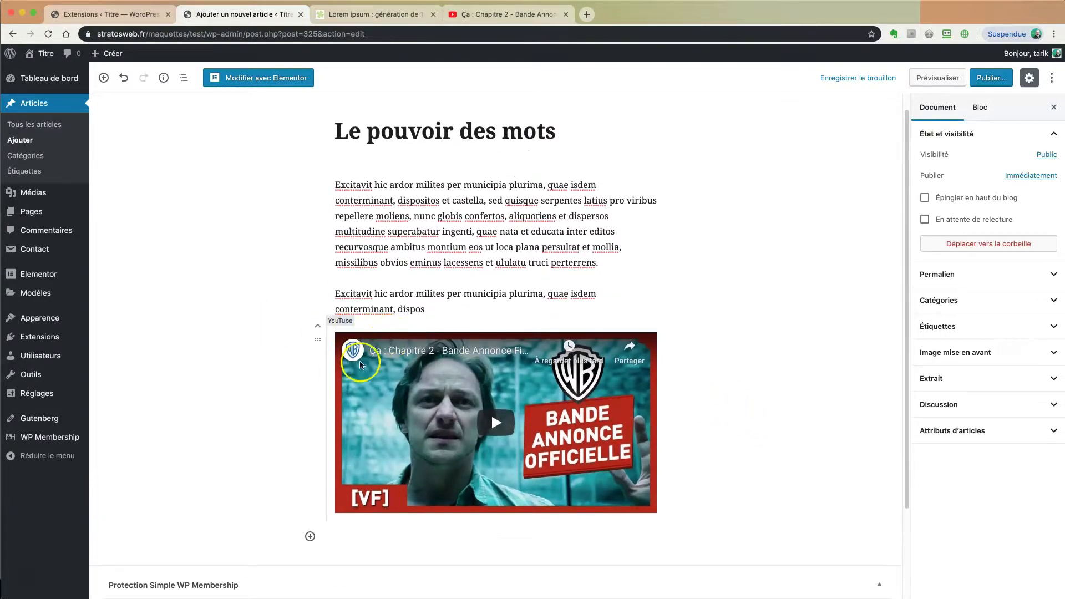
pyautogui.click(320, 359)
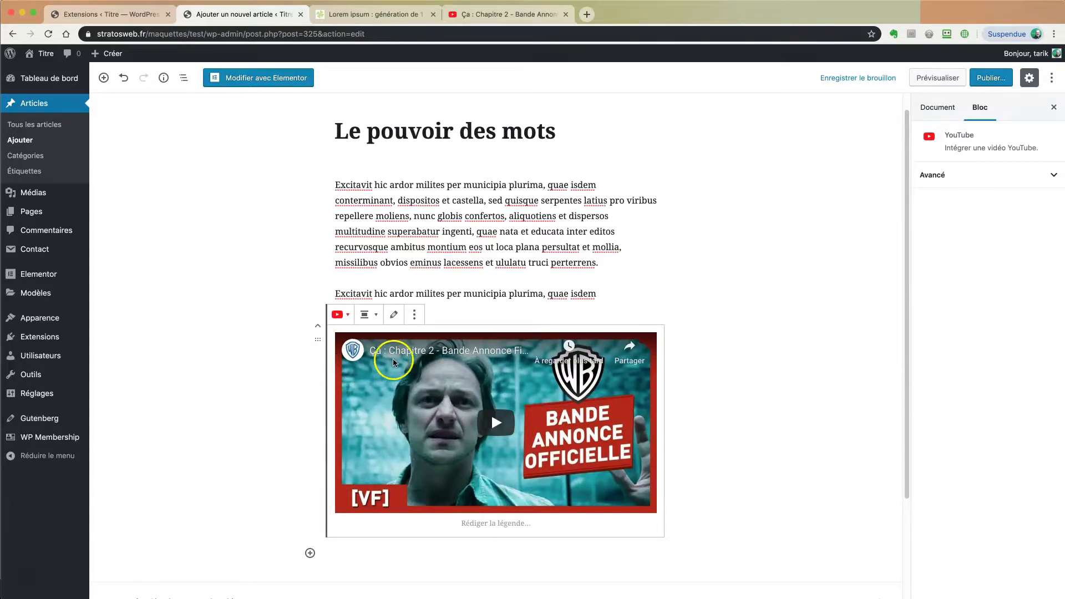
pyautogui.click(394, 316)
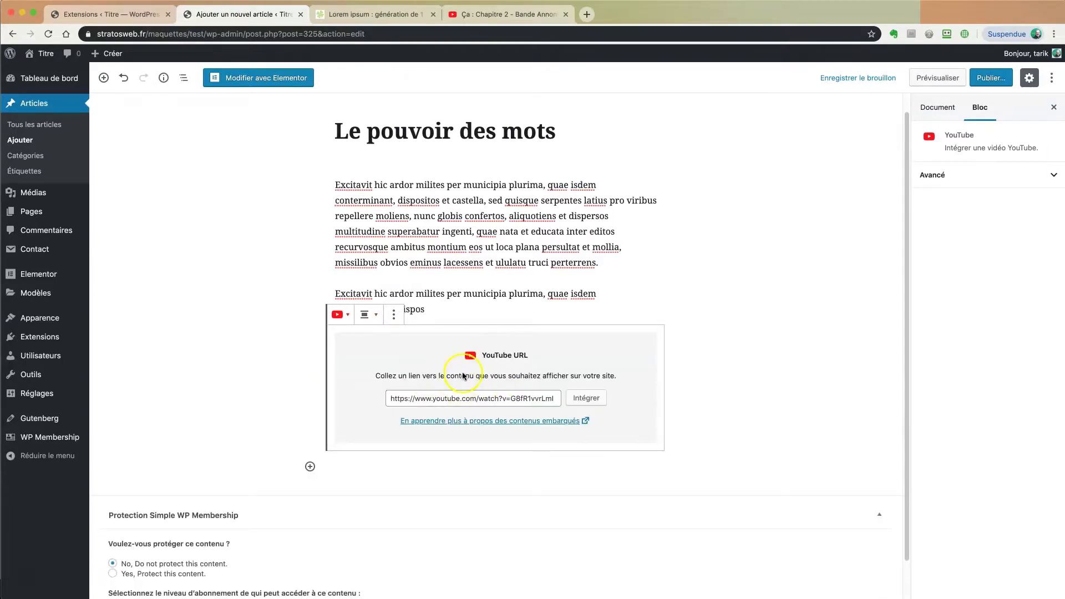
pyautogui.click(584, 398)
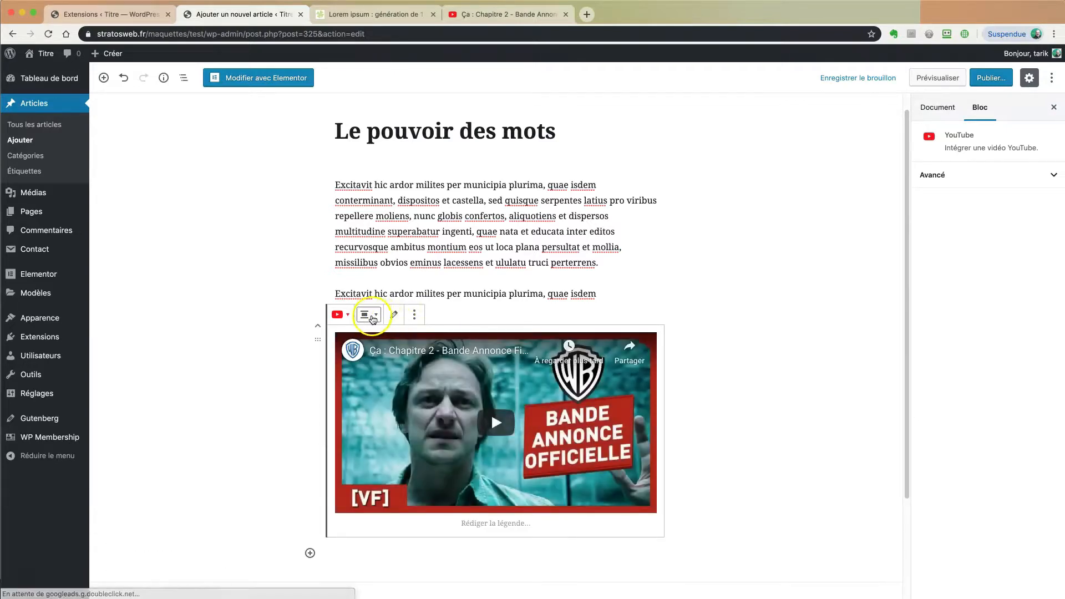
# Step: Look at the YouTube block's alignment options and the block types it can be transformed into
pyautogui.click(376, 316)
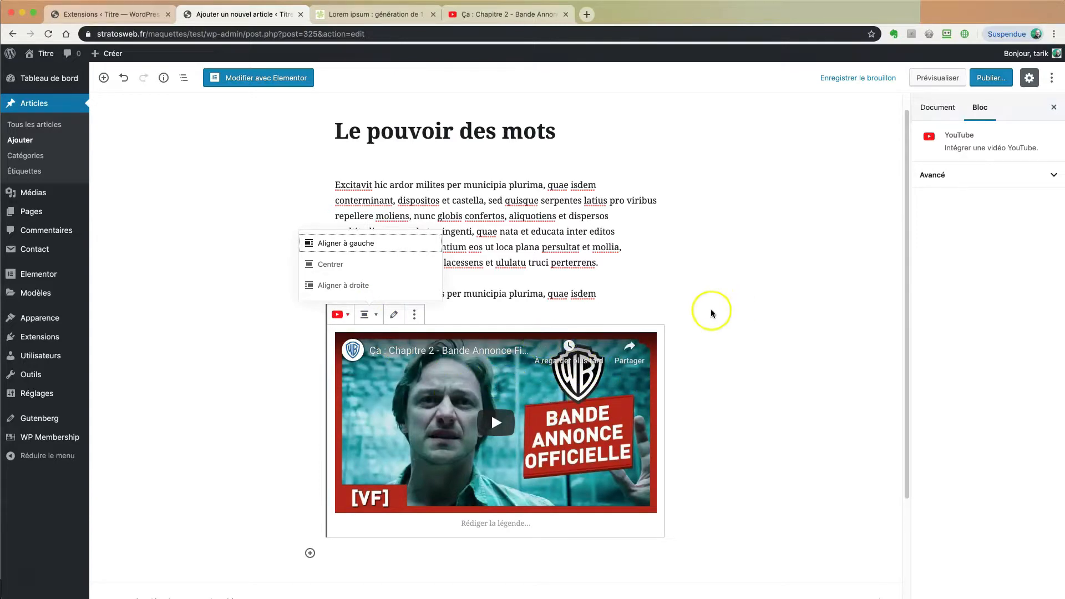
pyautogui.click(682, 290)
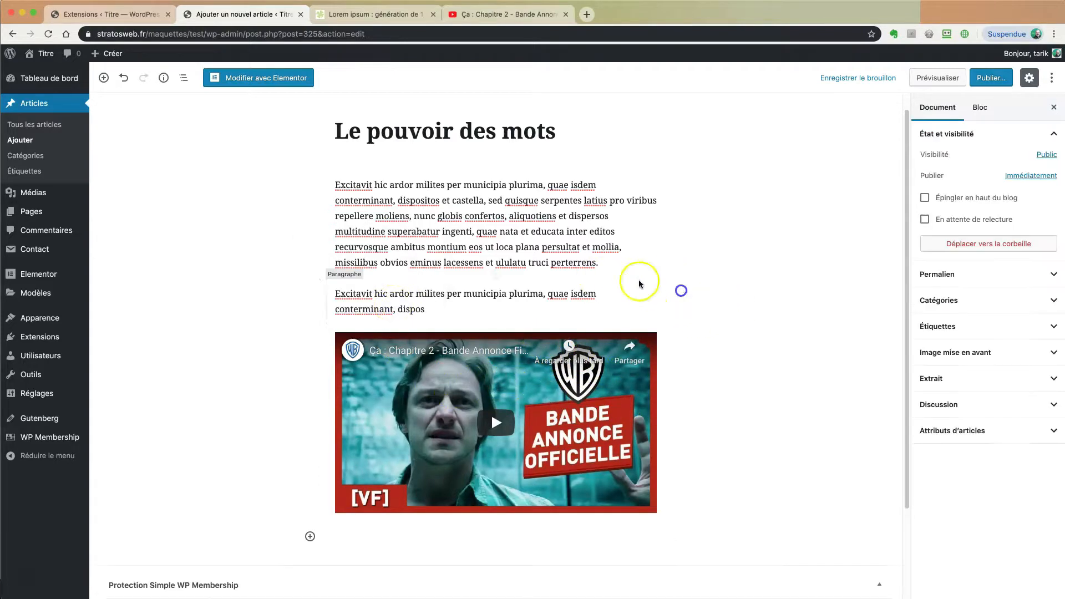
pyautogui.click(385, 339)
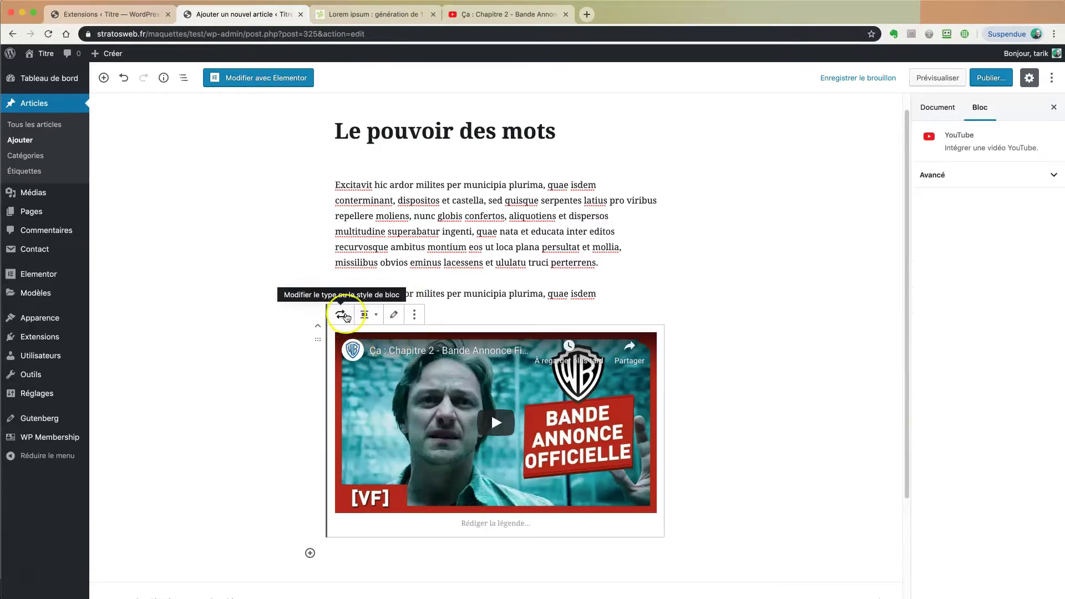
pyautogui.click(344, 316)
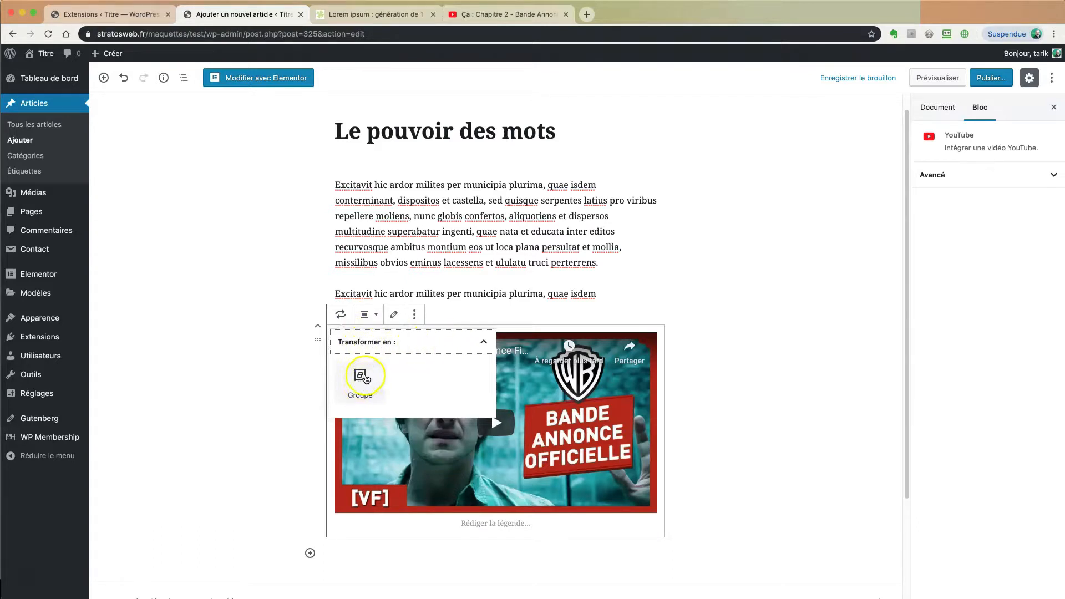
pyautogui.click(257, 344)
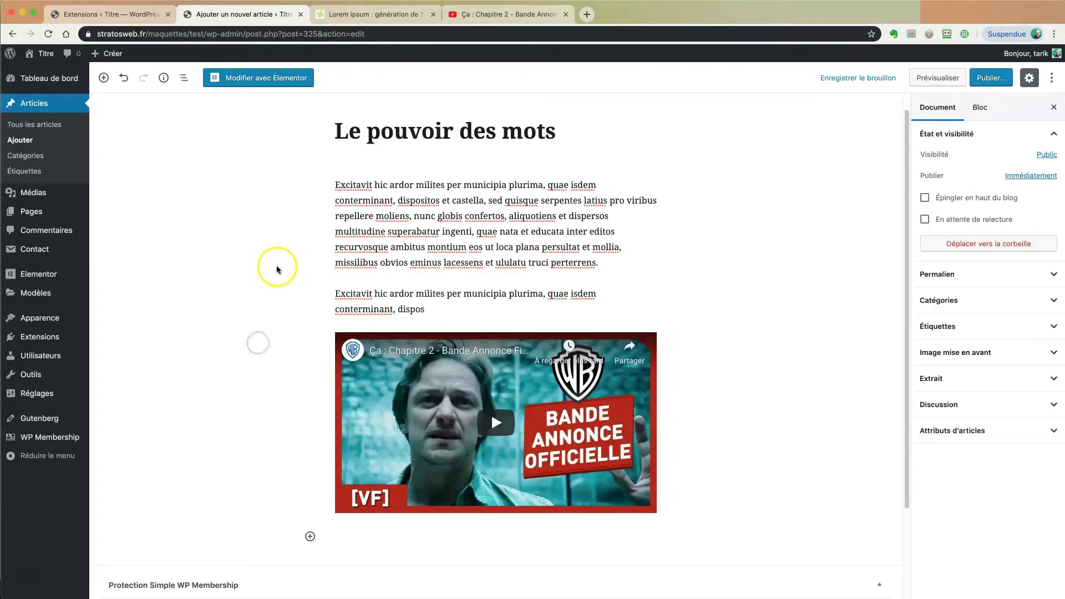
# Step: Look through the saved blocks in the Réutilisables category of the block library
pyautogui.click(103, 78)
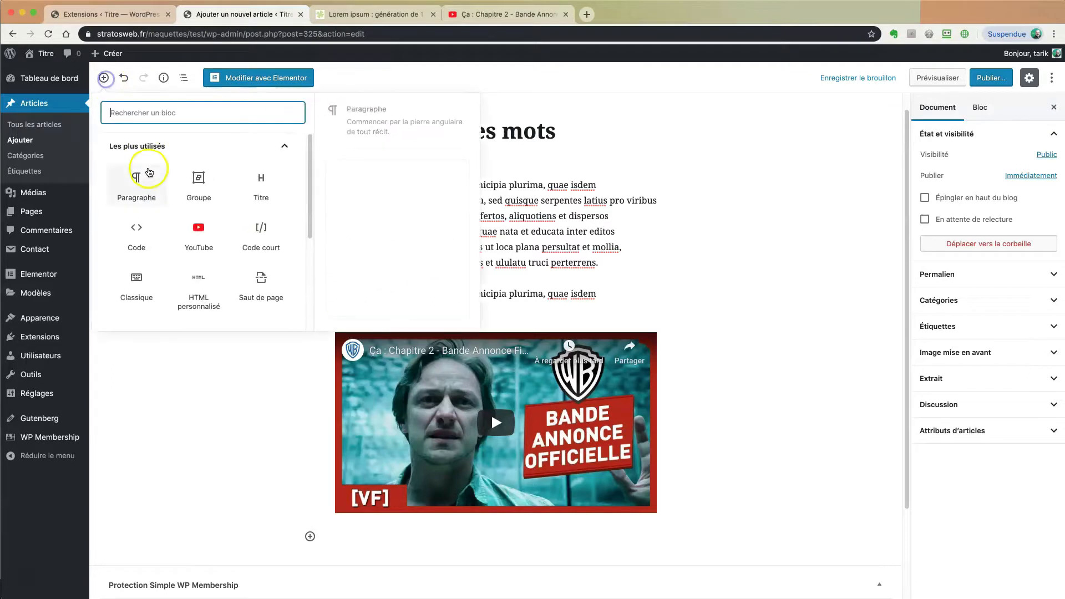
pyautogui.click(285, 145)
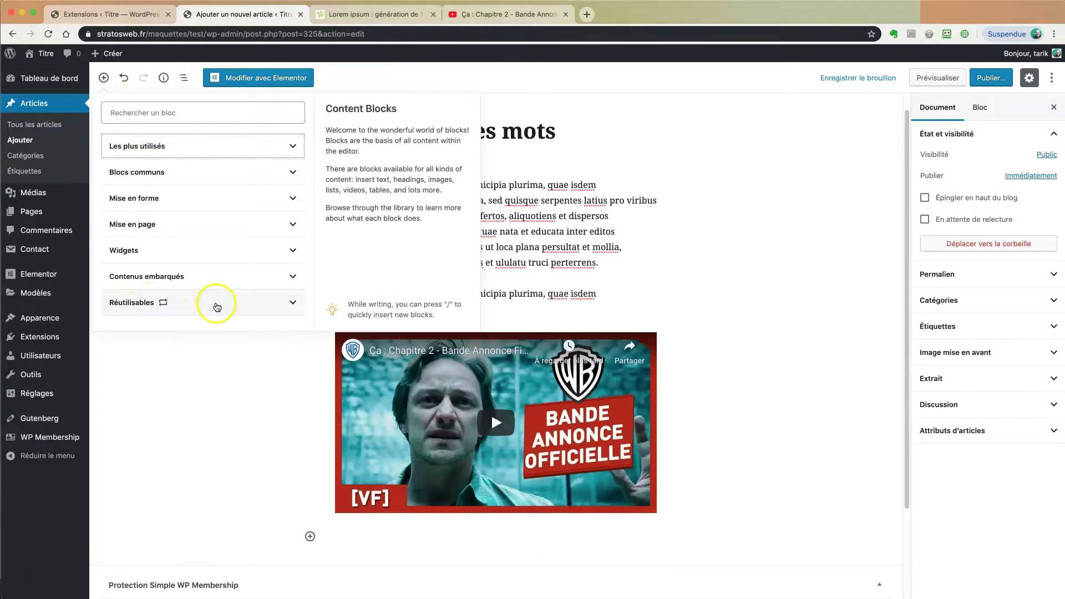
pyautogui.click(292, 309)
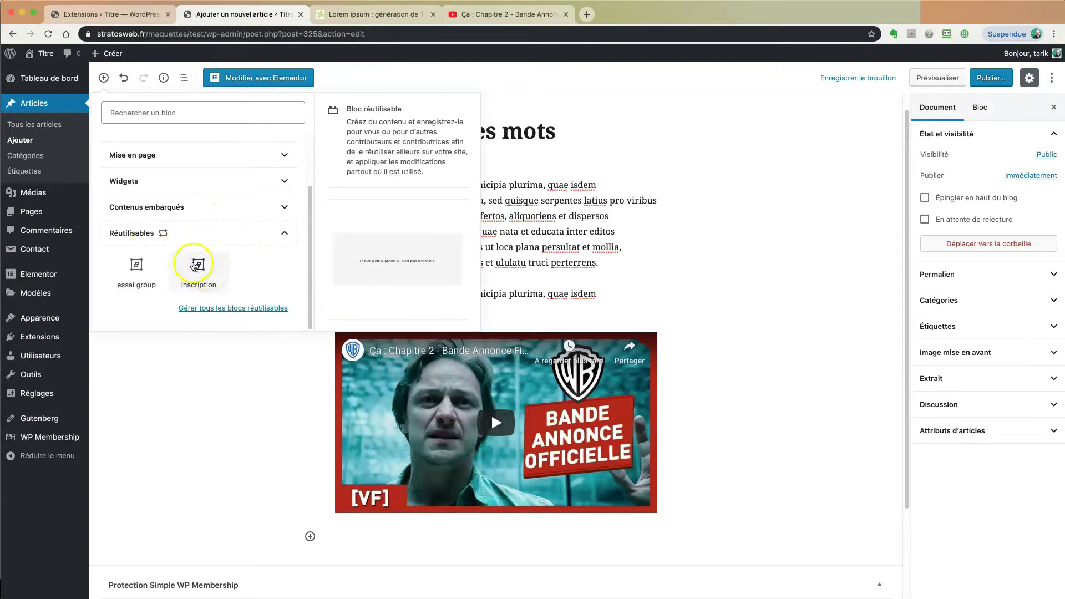
pyautogui.click(285, 235)
pyautogui.click(259, 384)
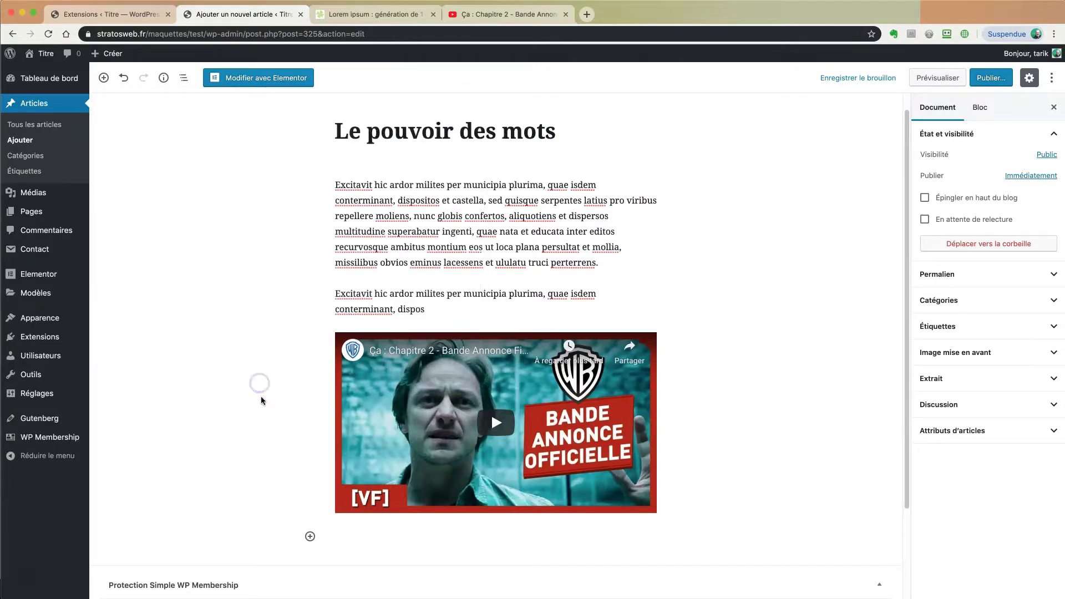
pyautogui.click(299, 360)
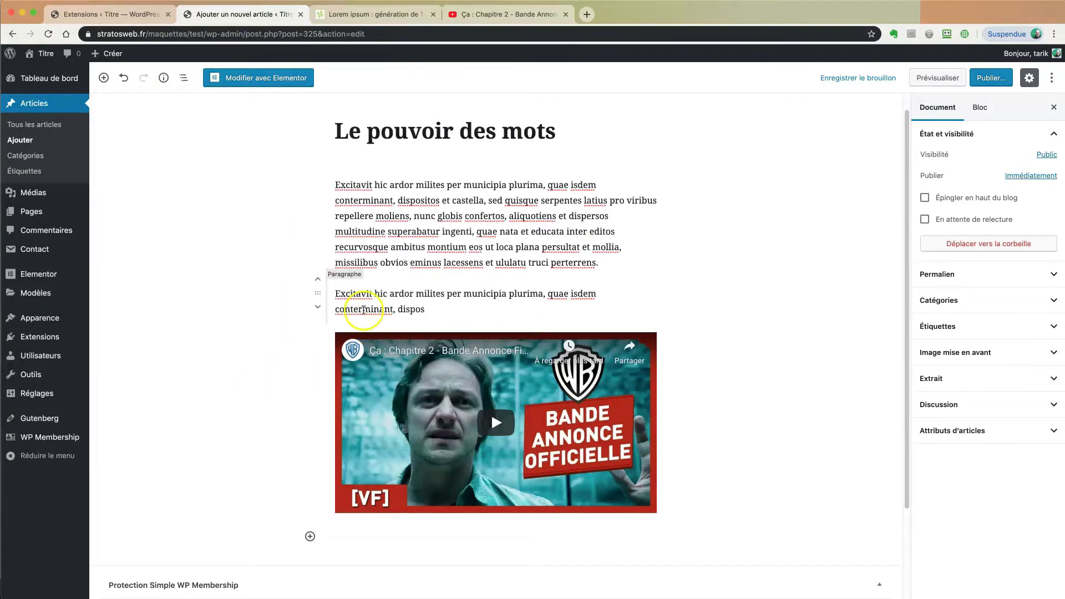
pyautogui.click(406, 249)
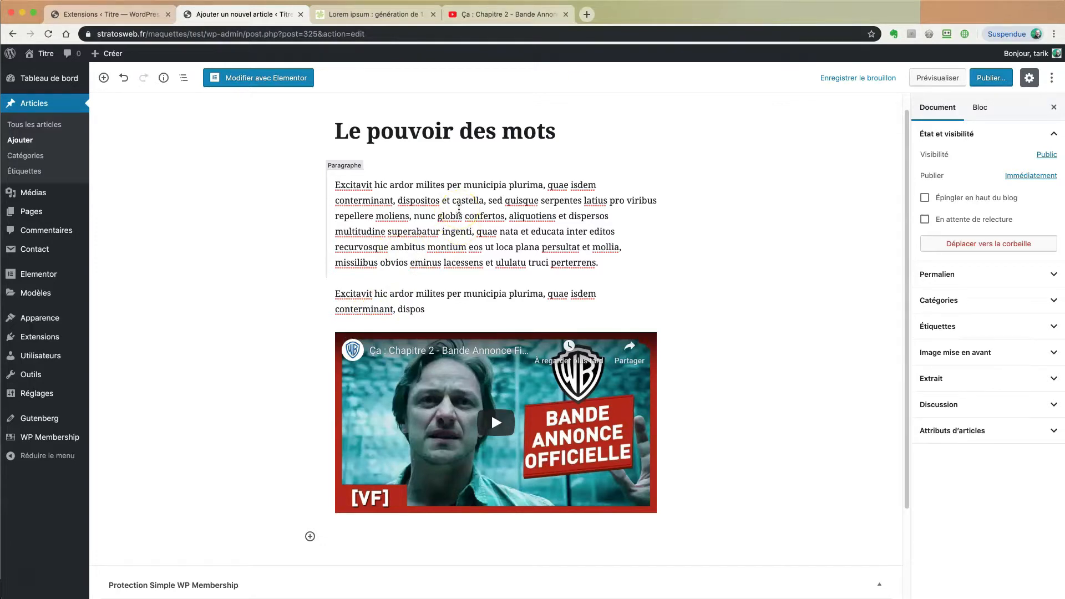
pyautogui.click(438, 300)
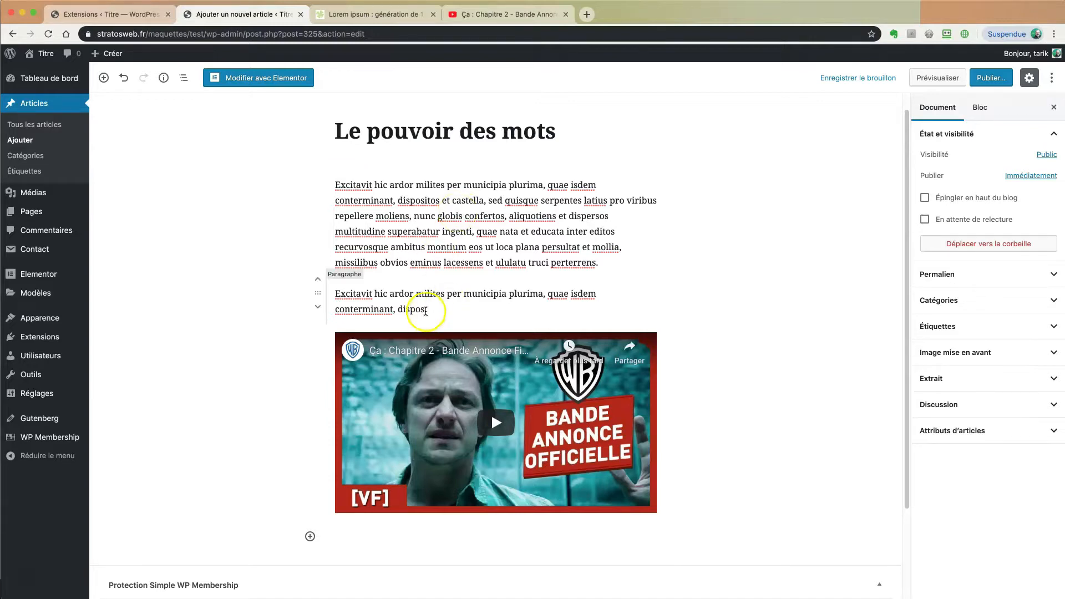
pyautogui.click(428, 293)
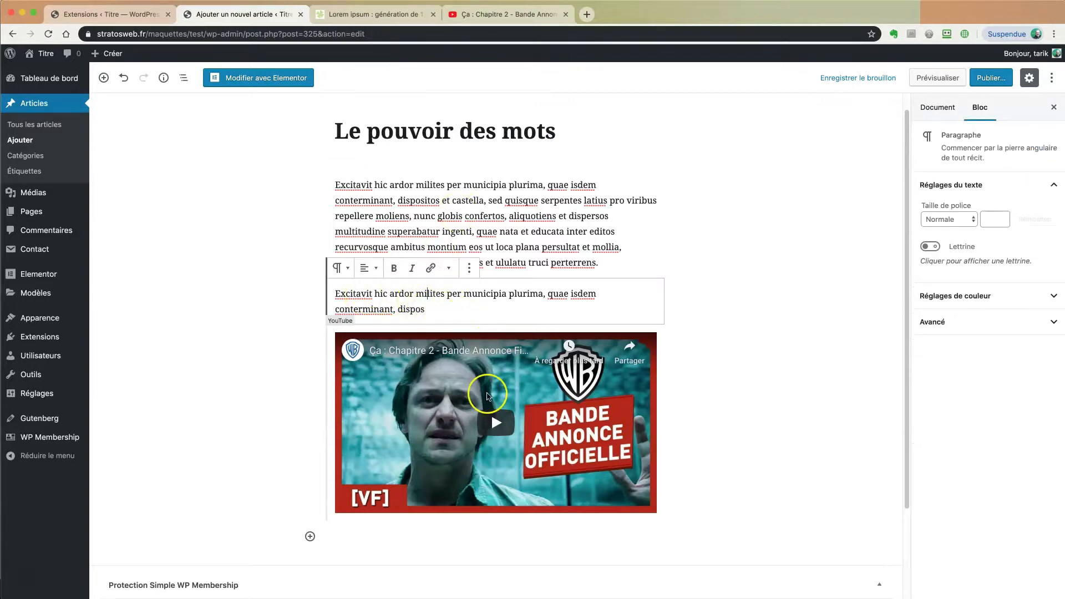
pyautogui.click(239, 315)
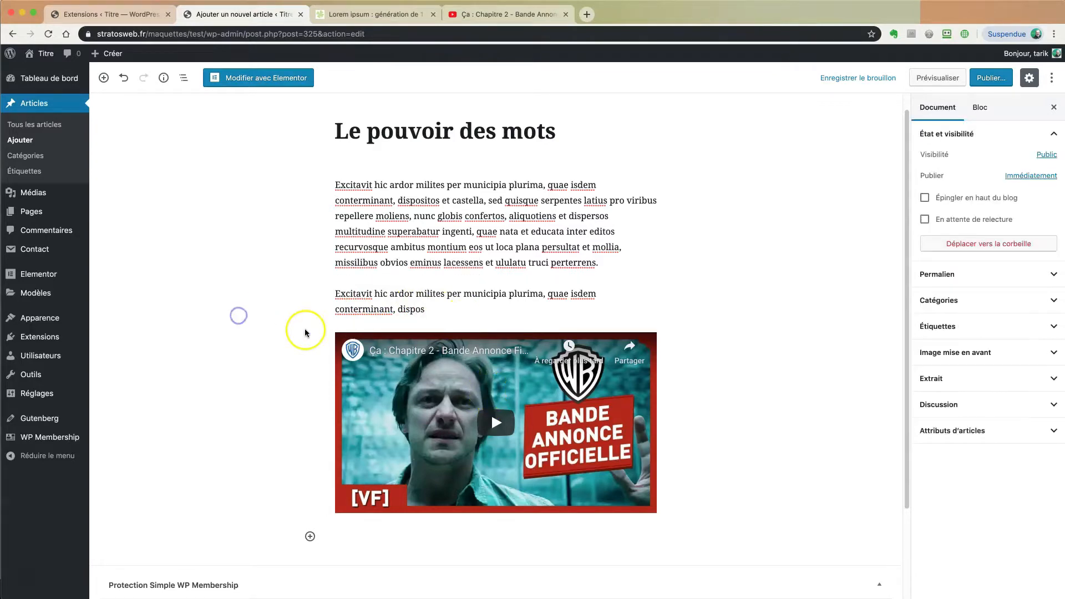
# Step: Select the second paragraph together with the YouTube video and group the two blocks
pyautogui.click(408, 302)
pyautogui.moveTo(408, 302); pyautogui.dragTo(252, 318)
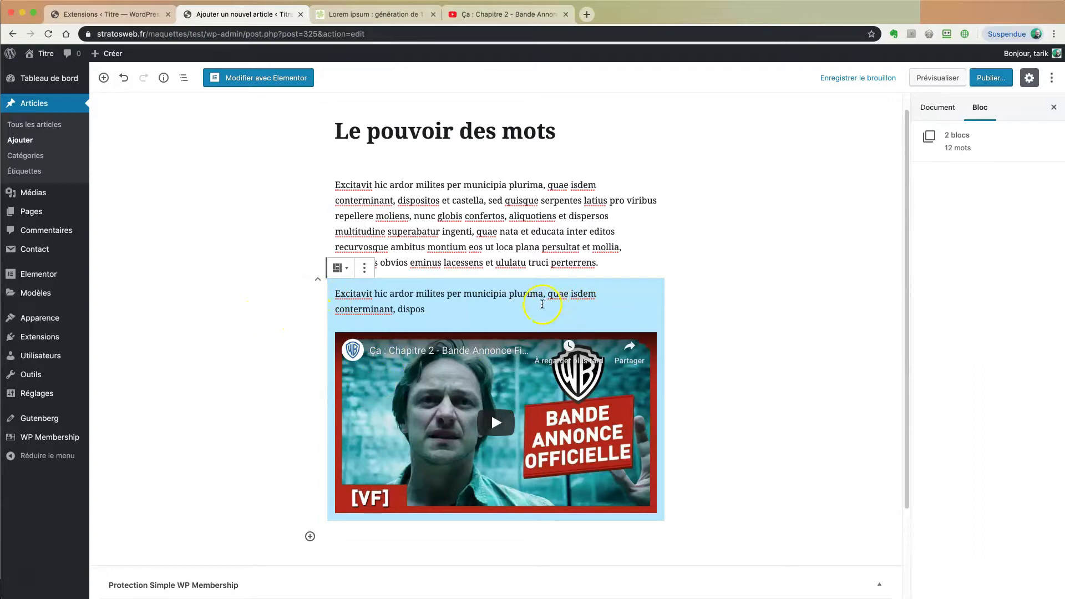
pyautogui.click(364, 269)
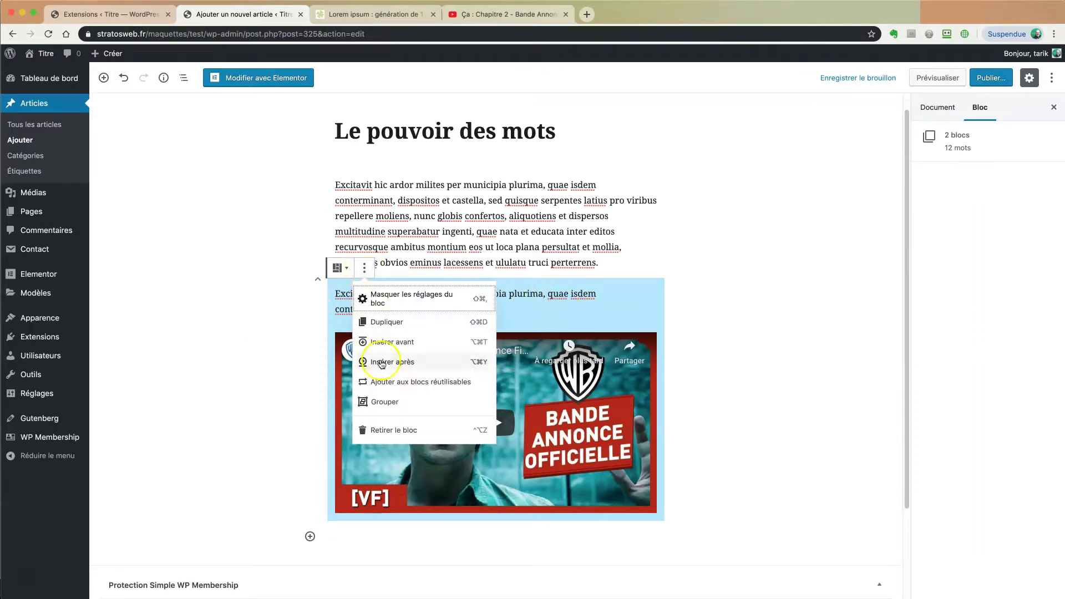
pyautogui.click(391, 402)
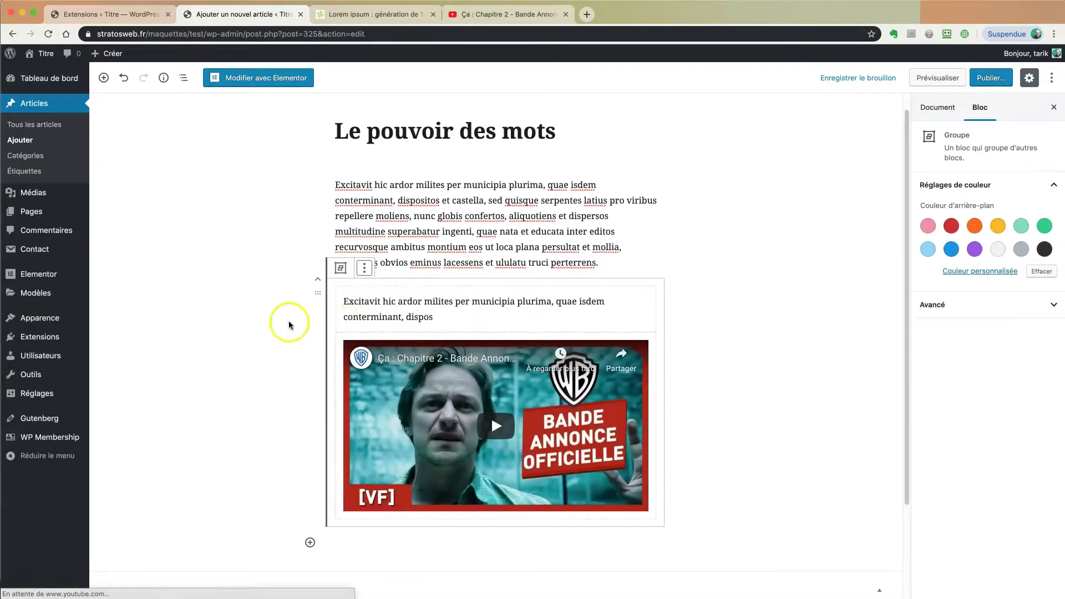
pyautogui.click(261, 331)
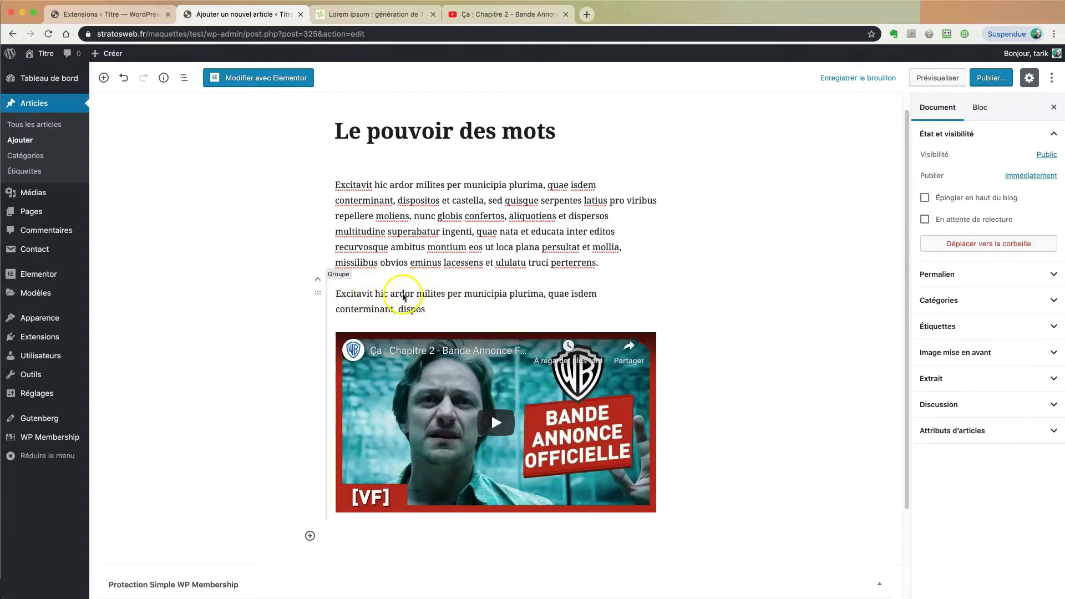
# Step: Select the whole group containing the paragraph and the video and add it to the reusable blocks
pyautogui.click(369, 297)
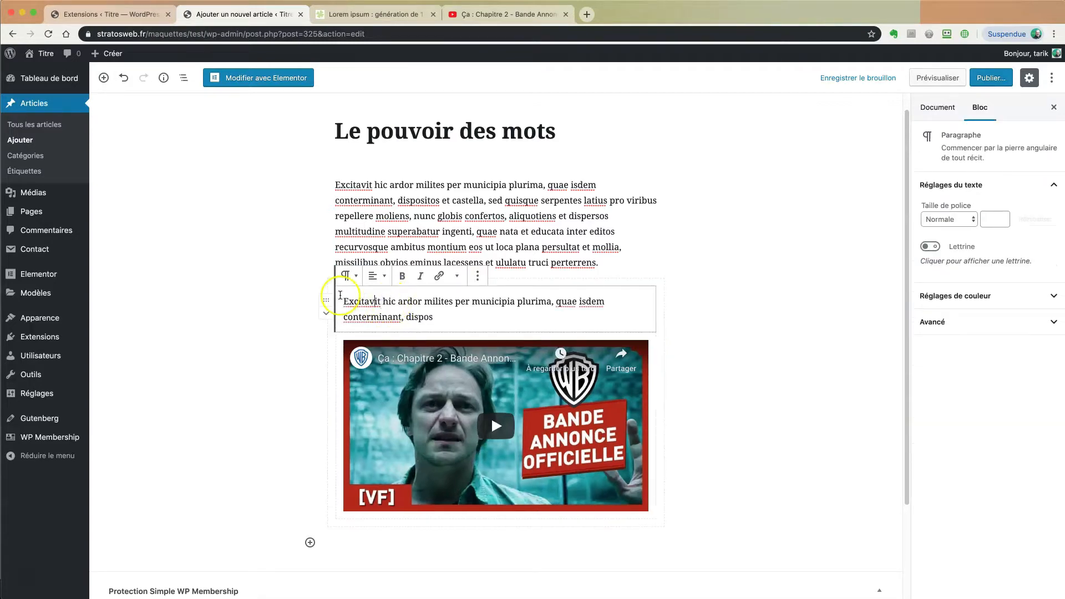
pyautogui.click(293, 290)
pyautogui.click(336, 278)
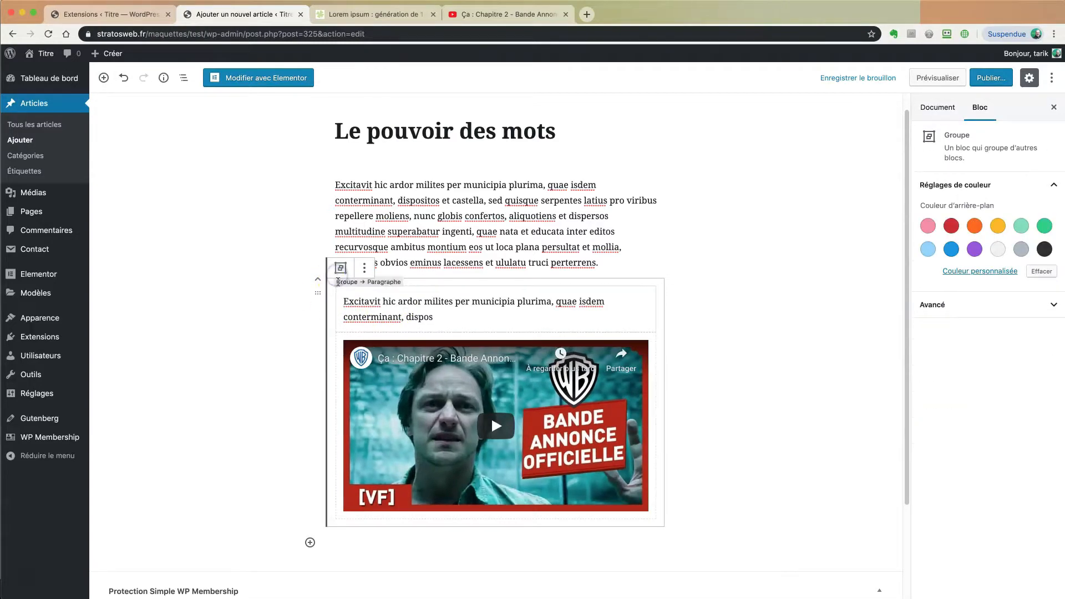
pyautogui.click(364, 269)
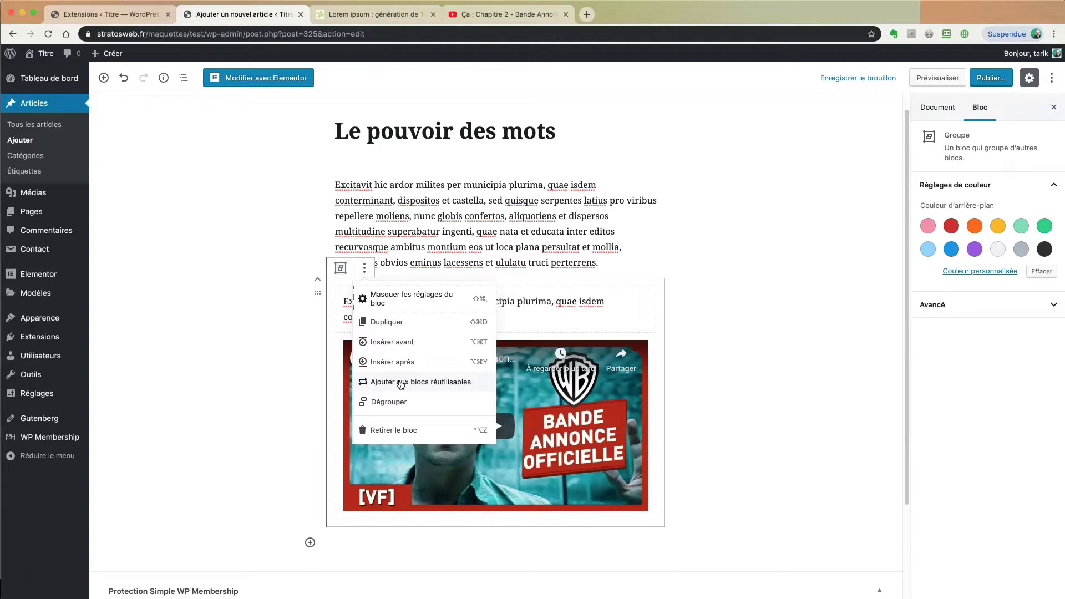
pyautogui.click(400, 382)
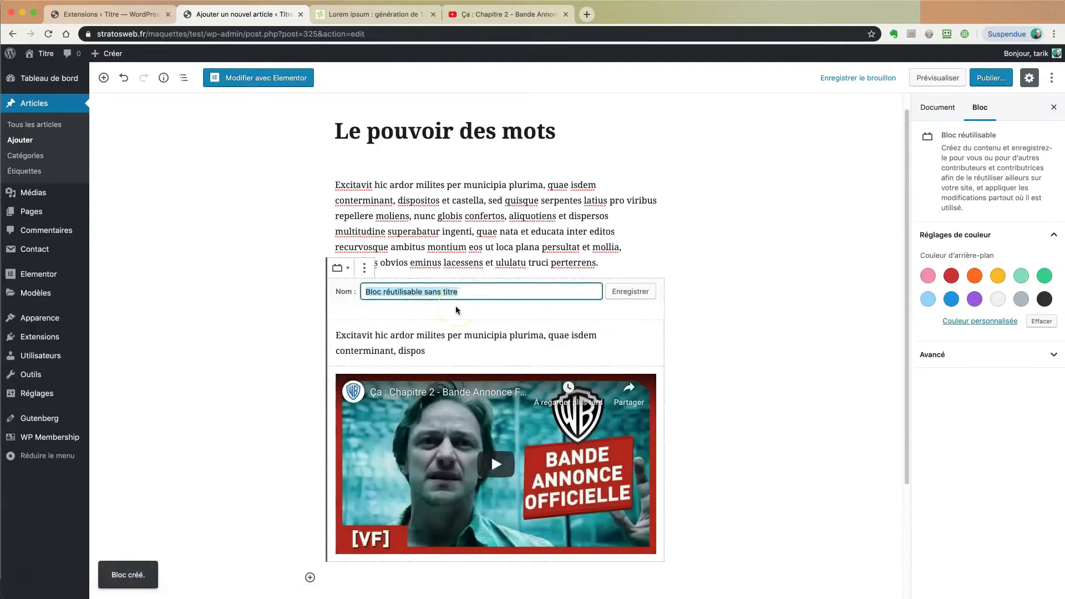
# Step: Name the reusable block "La vidéo" and save it
pyautogui.write('vidéo')
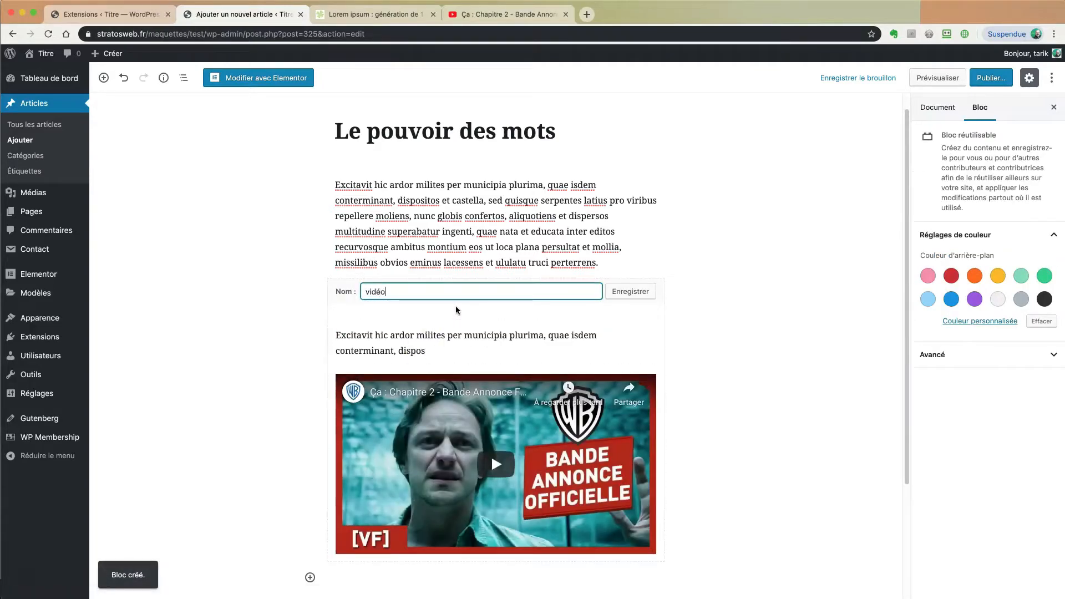
pyautogui.press('Home')
pyautogui.write('La')
pyautogui.press('Right')
pyautogui.press('Right')
pyautogui.press('Right')
pyautogui.press('Right')
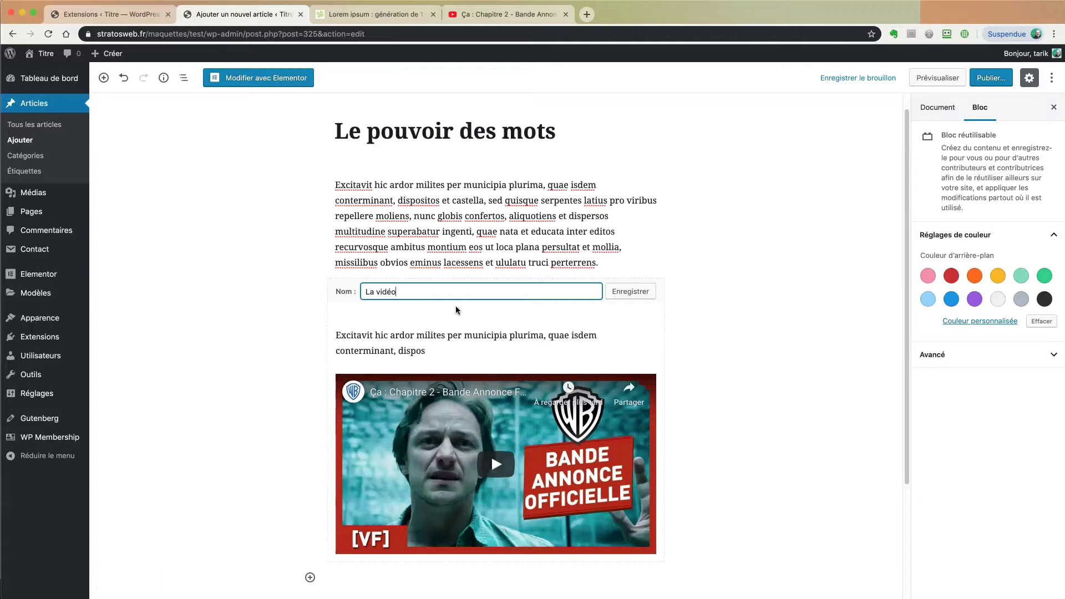
pyautogui.click(630, 292)
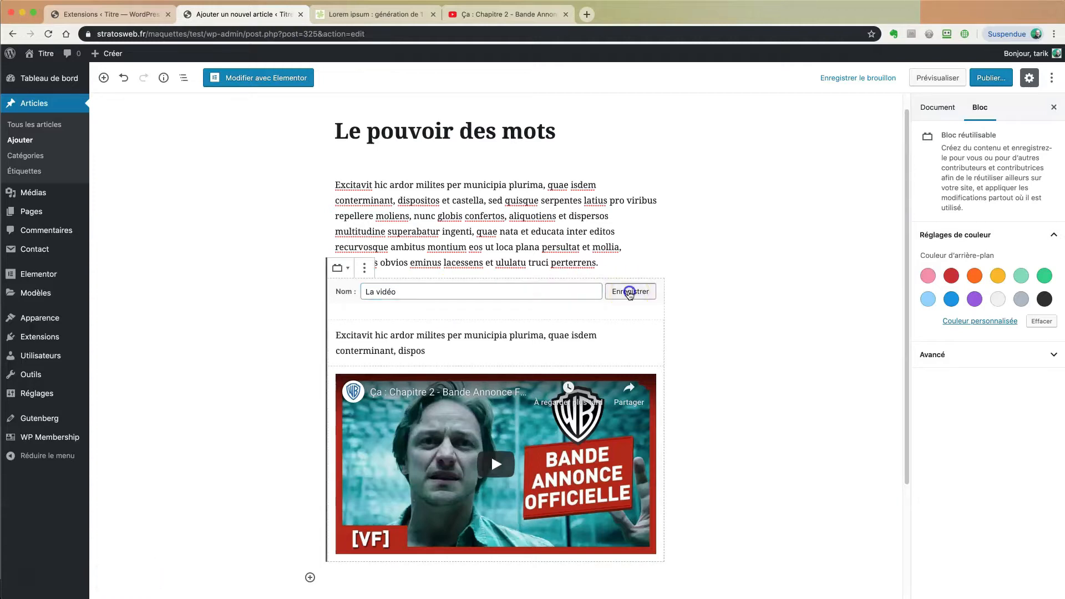
pyautogui.click(275, 303)
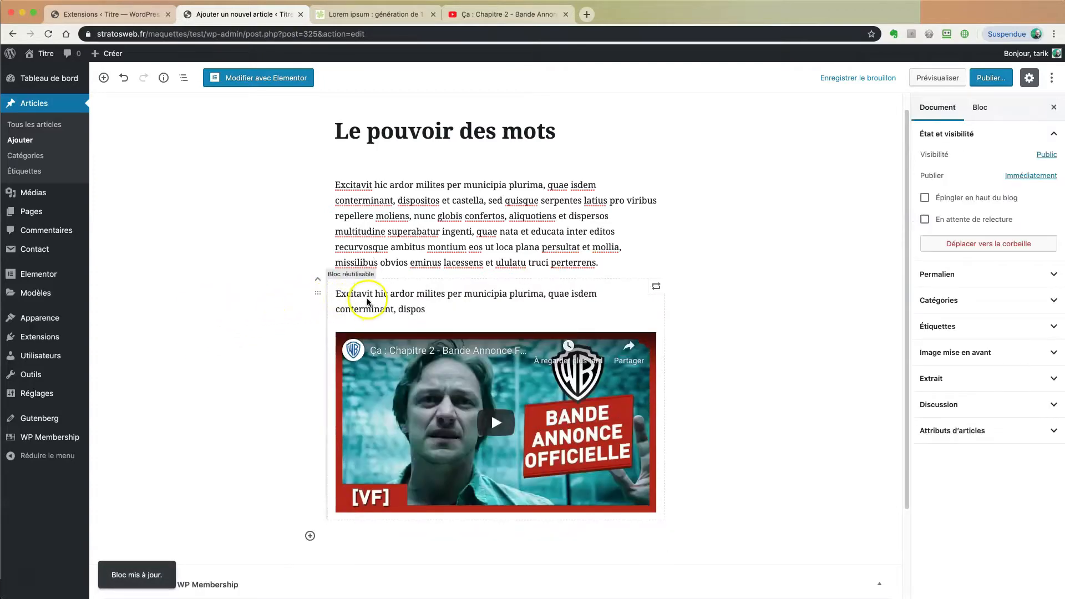
pyautogui.click(347, 277)
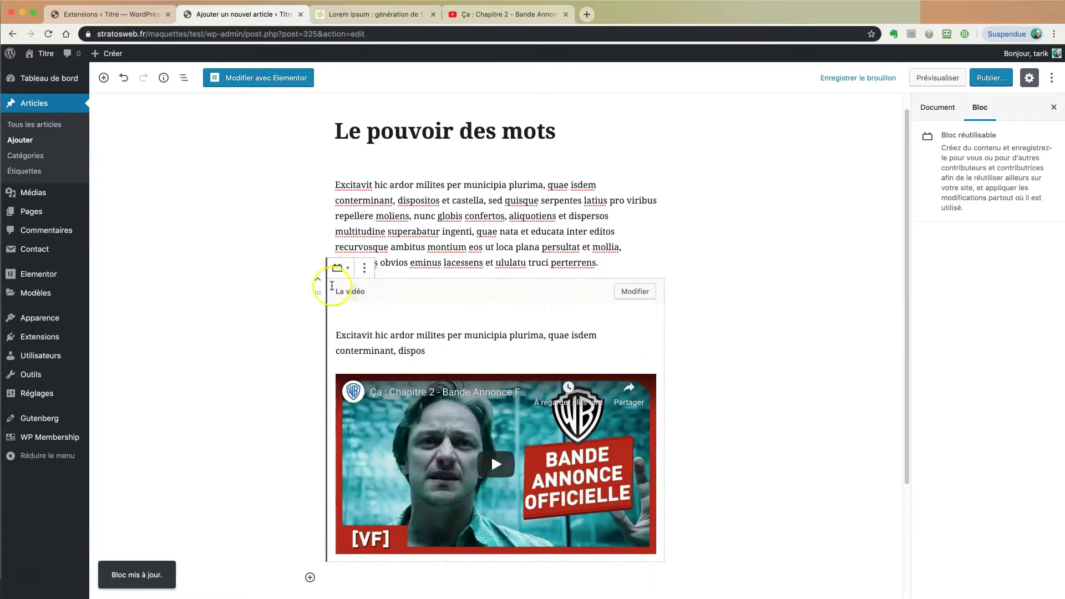
pyautogui.click(267, 280)
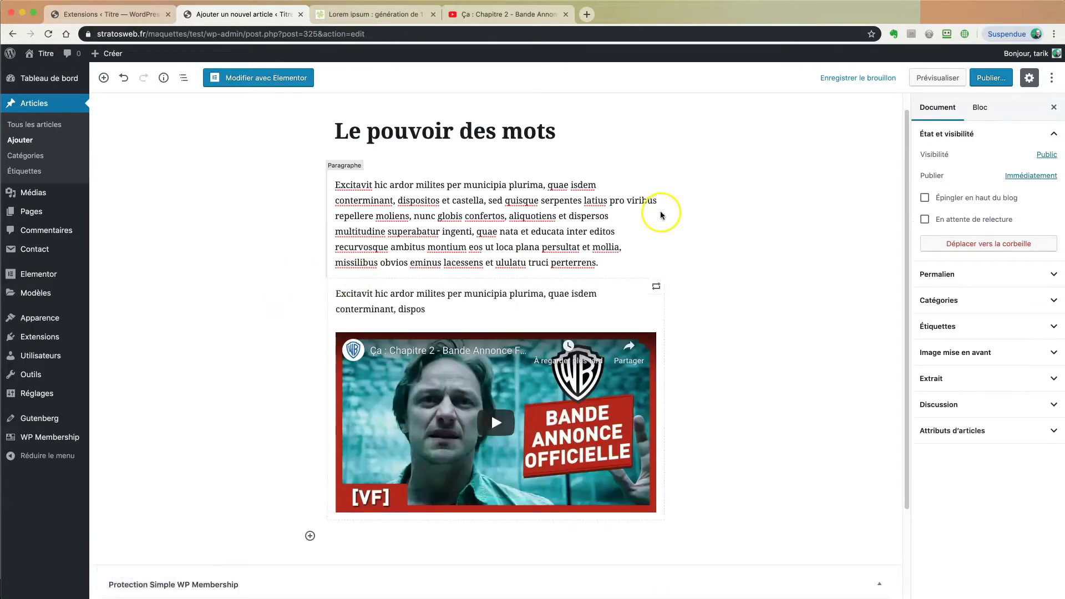
# Step: Duplicate the first paragraph block of the article
pyautogui.click(571, 219)
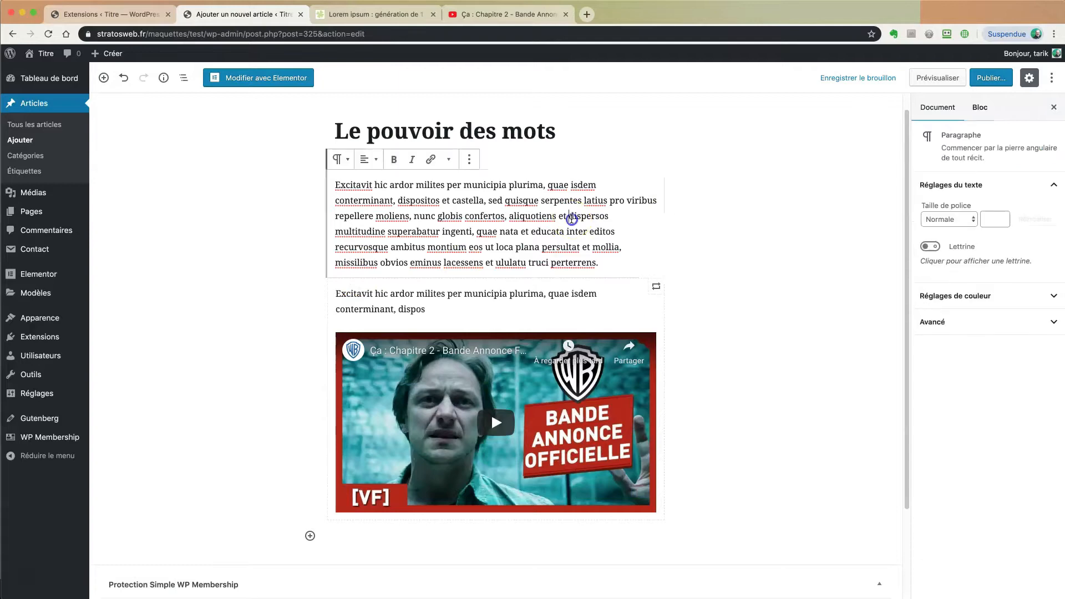
pyautogui.click(469, 159)
pyautogui.click(494, 213)
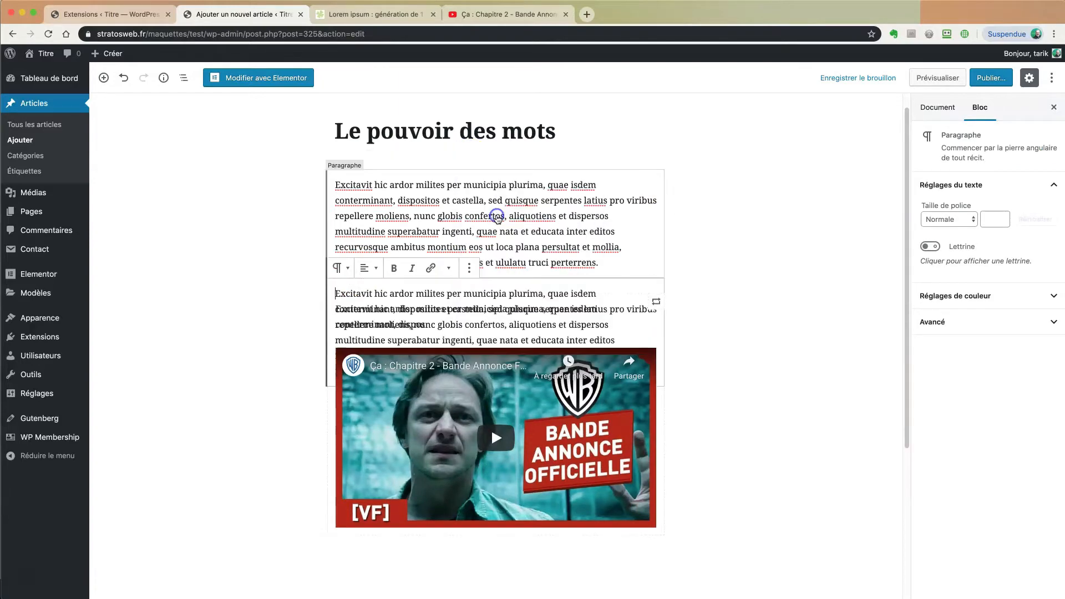
# Step: Move the duplicated paragraph below the reusable video block and collapse the Protection Simple WP Membership section
pyautogui.scroll(-4, 791, 368)
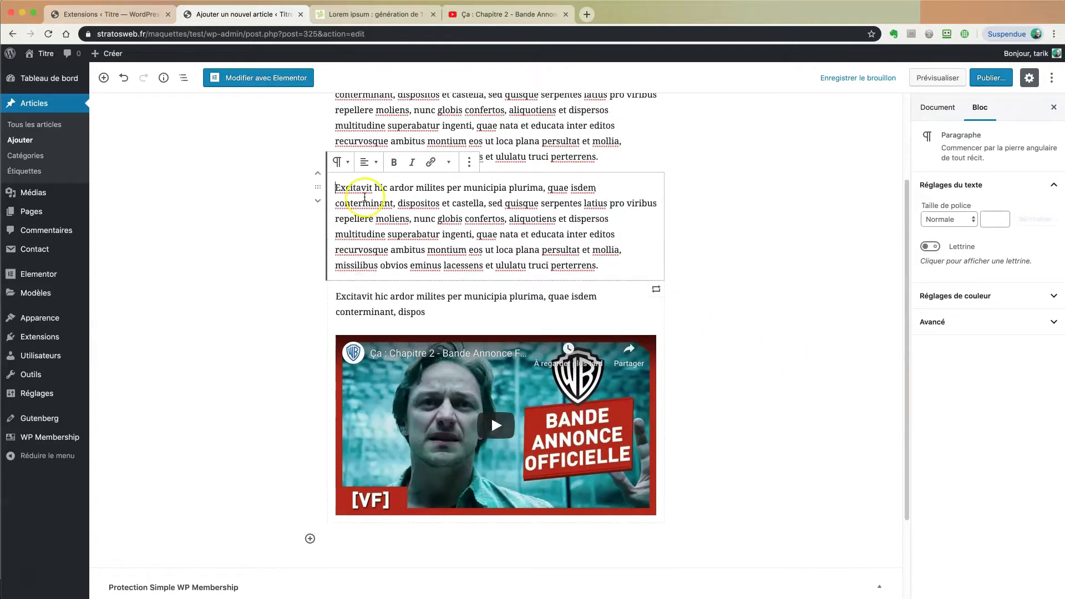
pyautogui.moveTo(323, 183)
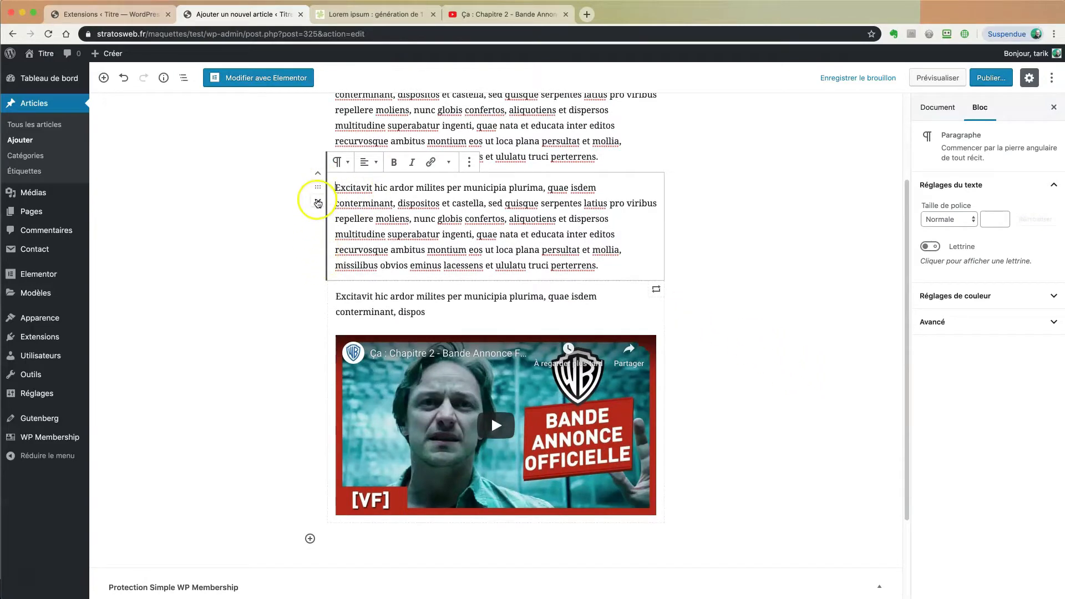
pyautogui.doubleClick(318, 203)
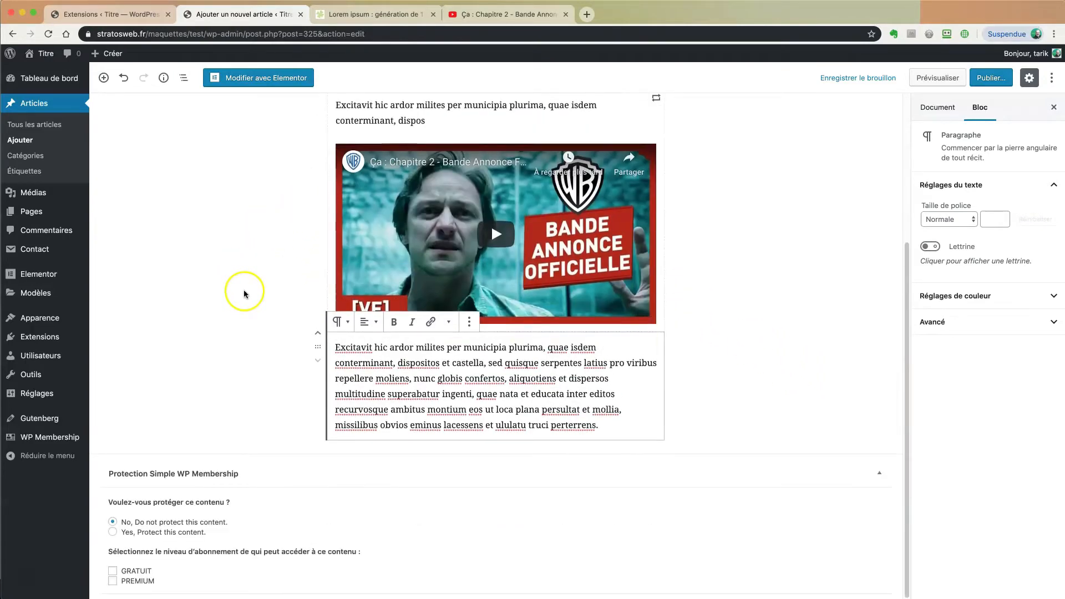
pyautogui.click(710, 417)
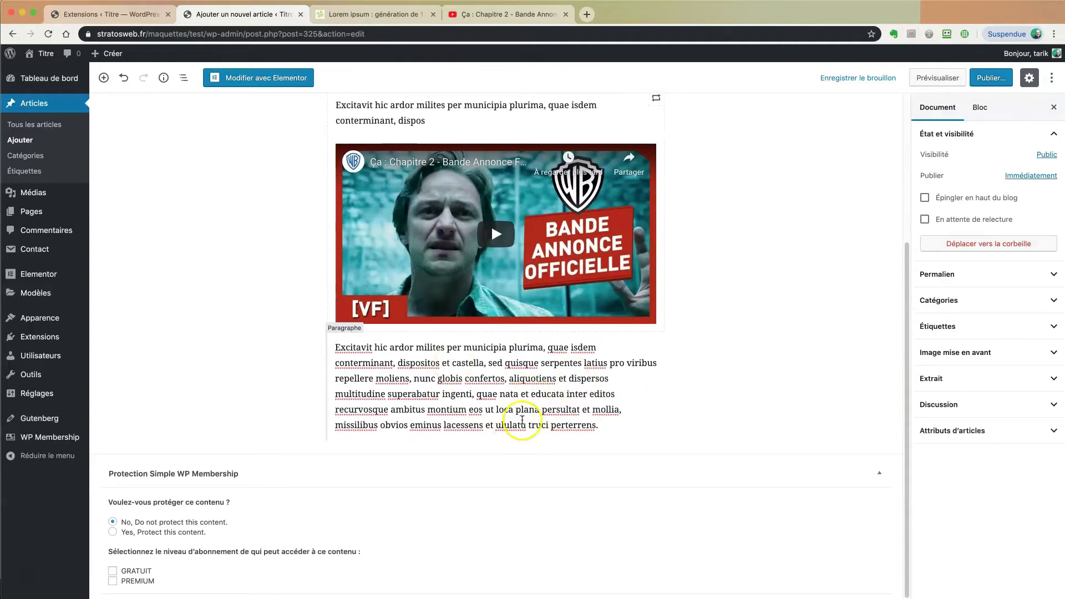
pyautogui.scroll(3, 880, 472)
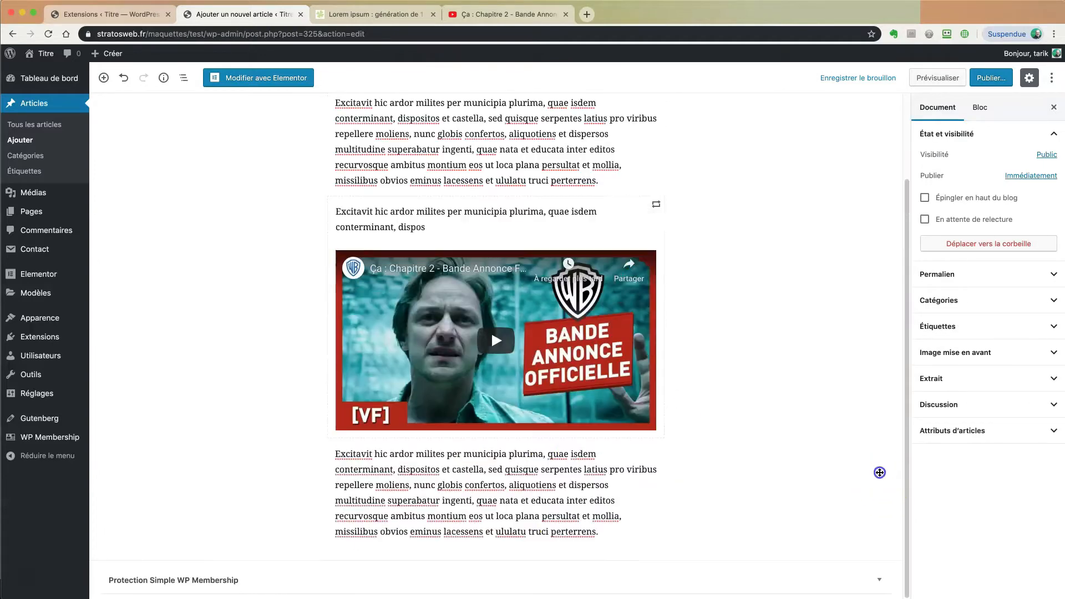
pyautogui.click(756, 480)
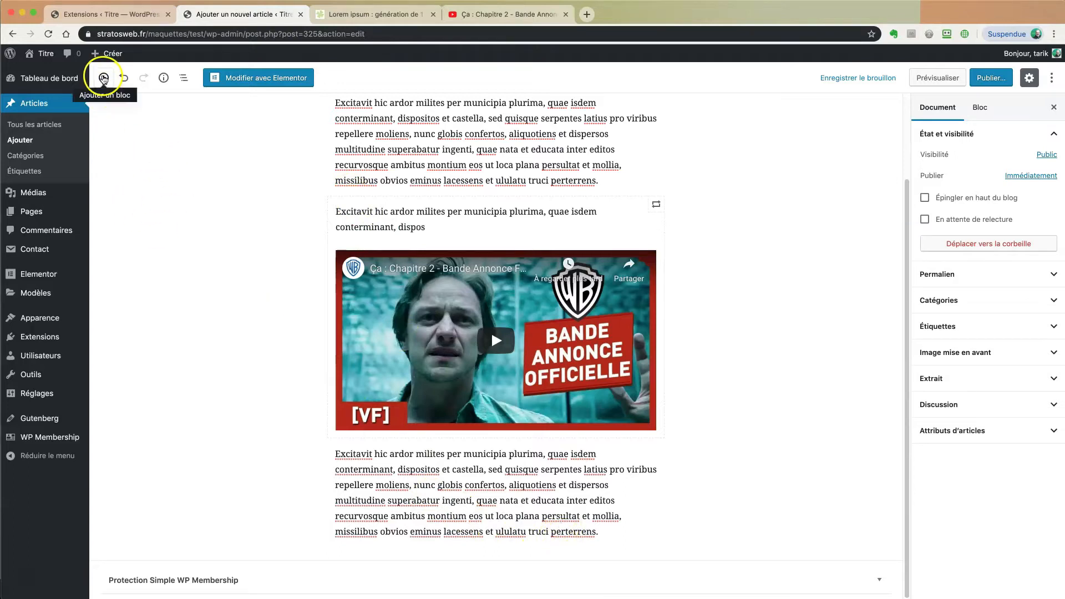
# Step: Insert the reusable block "La vidéo" at the end of the article, below the last paragraph, and deselect it
pyautogui.click(104, 78)
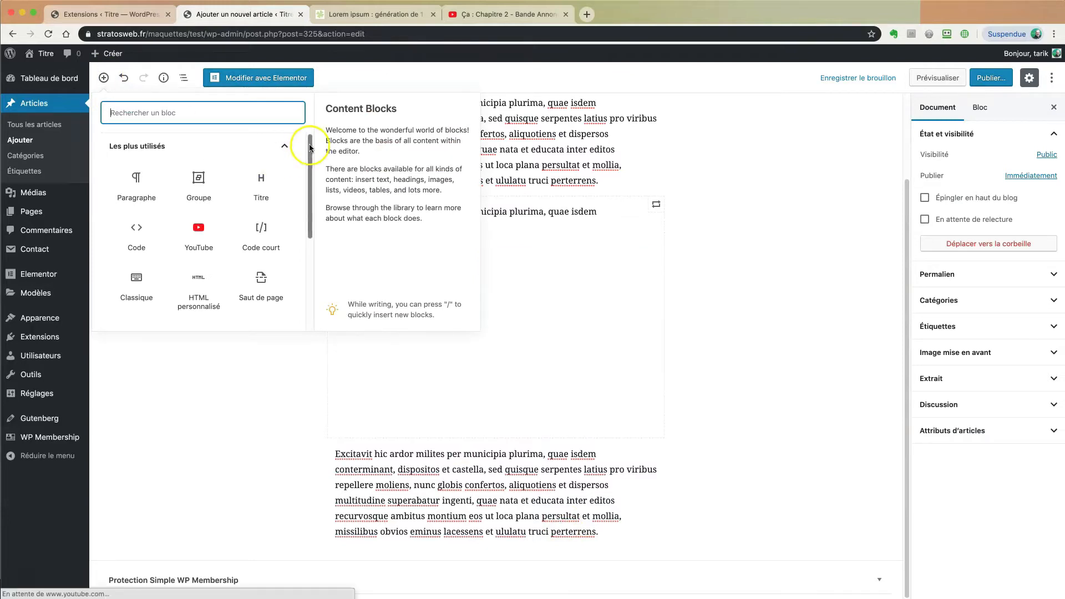
pyautogui.click(288, 145)
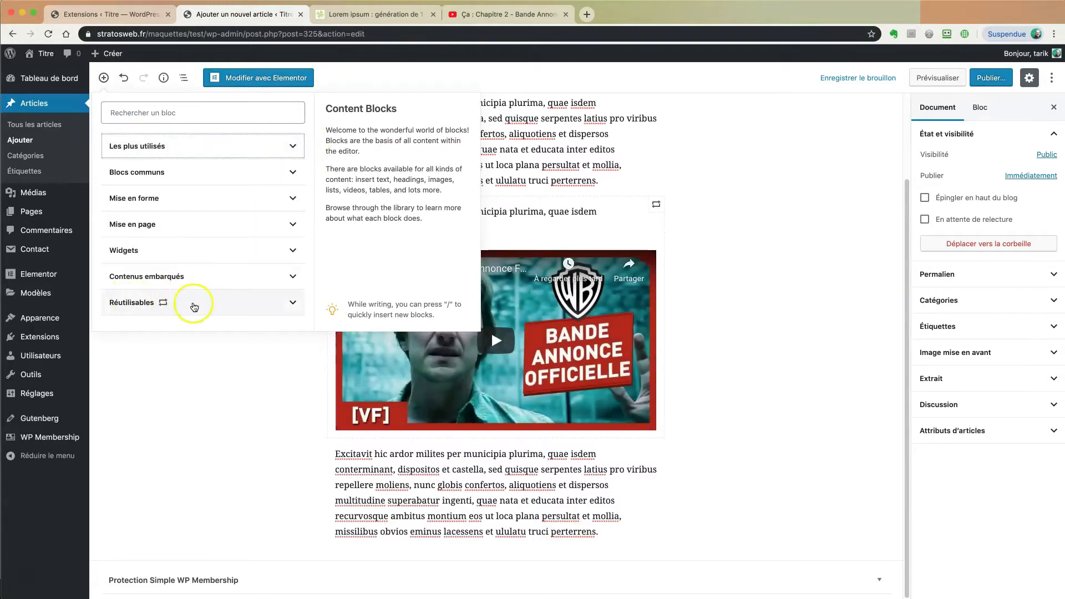
pyautogui.click(294, 303)
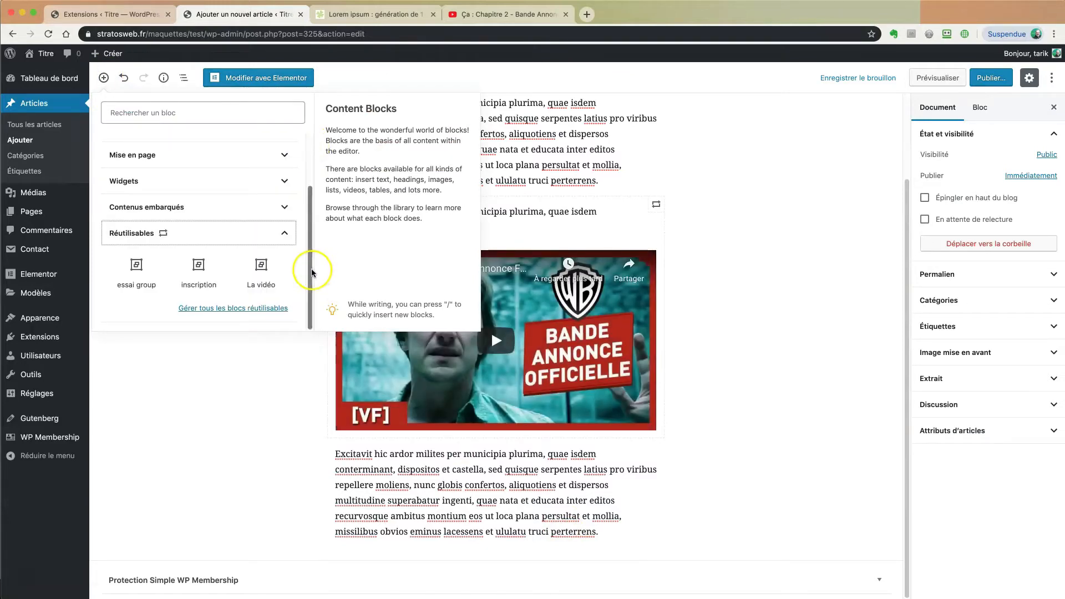
pyautogui.moveTo(264, 270)
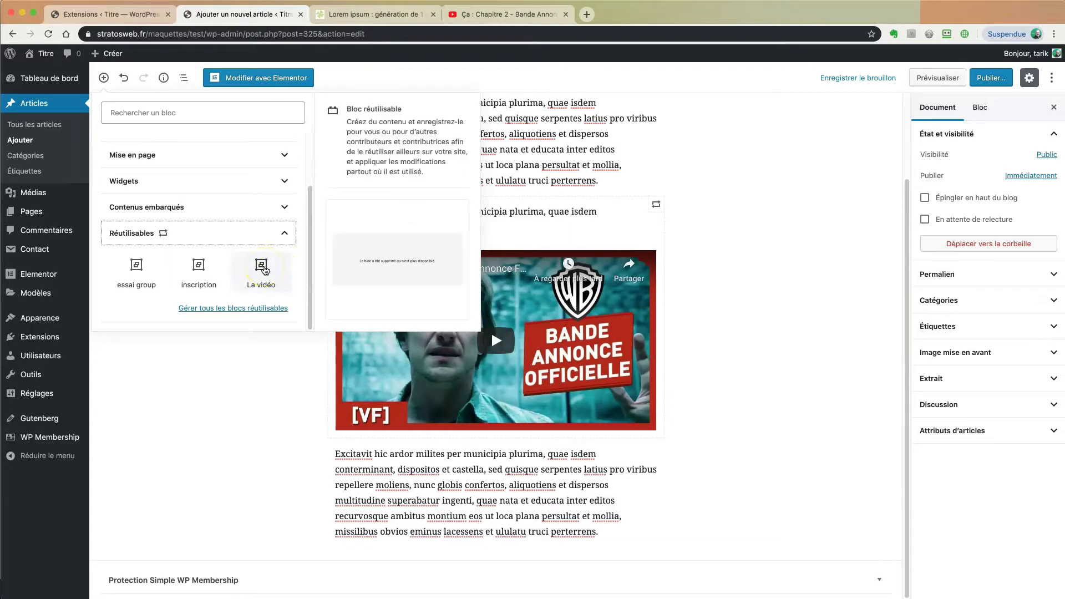
pyautogui.click(264, 270)
pyautogui.click(264, 271)
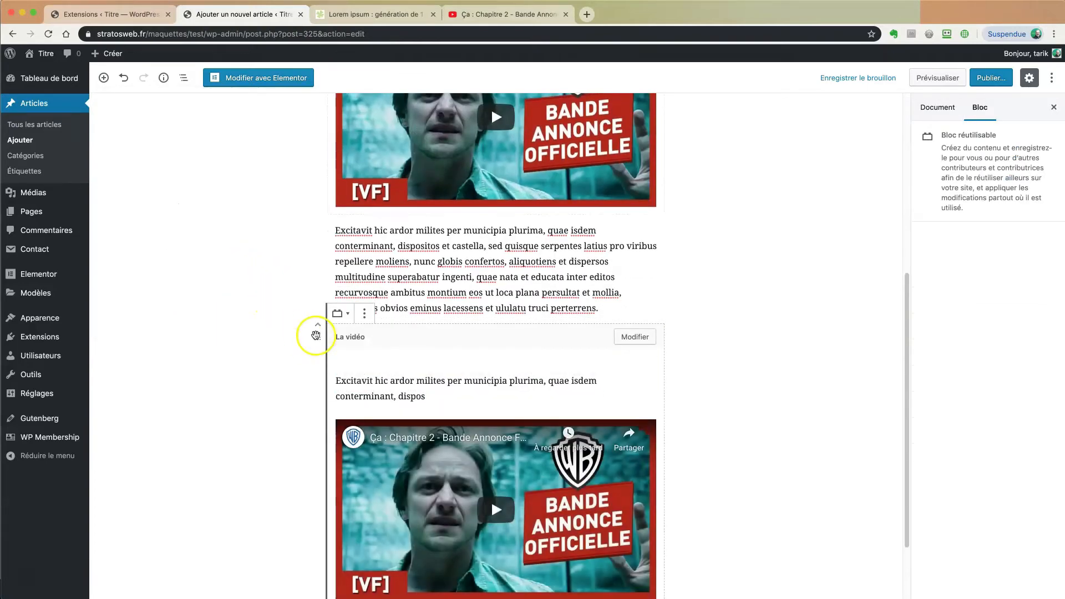
pyautogui.click(298, 359)
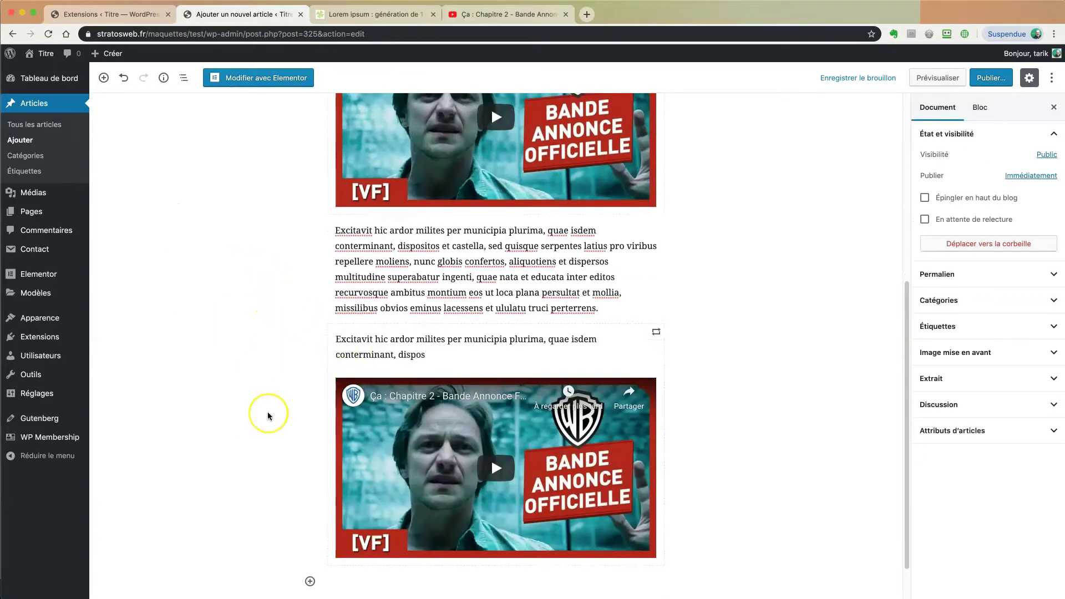